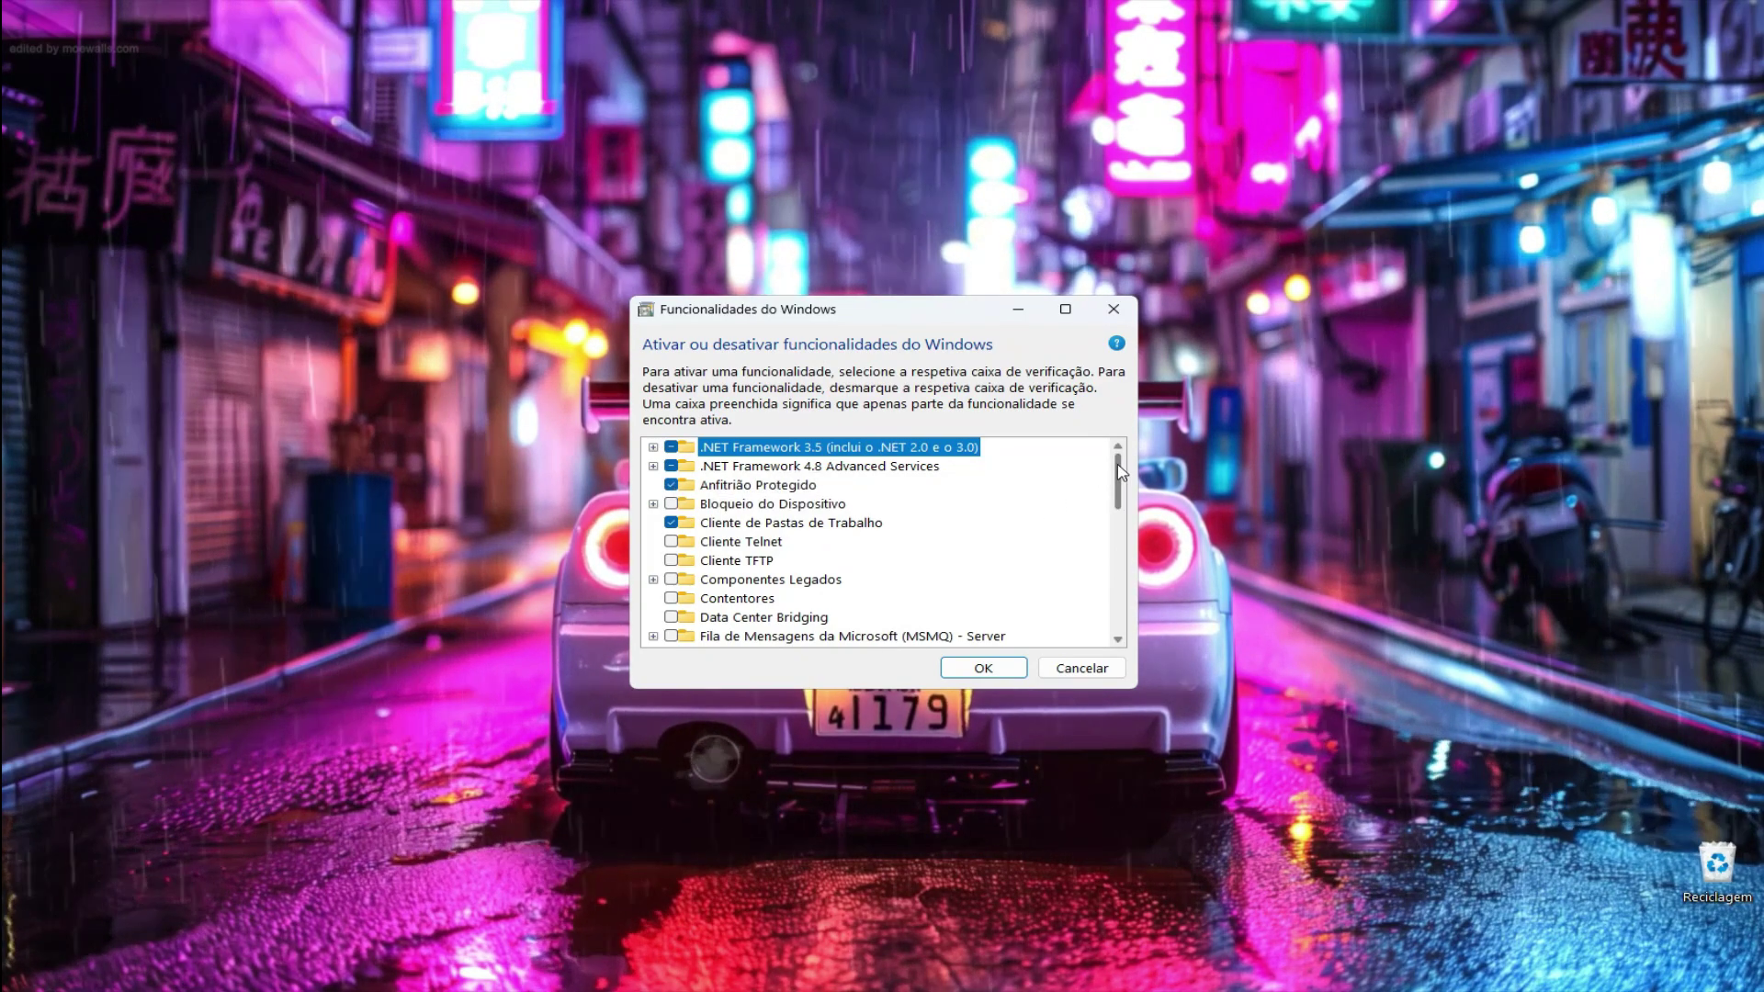
Inspect the Hyper-V management tools and platform components, then review the virtualization features down to Sandbox do Windows
scroll(960, 528, "down", 2)
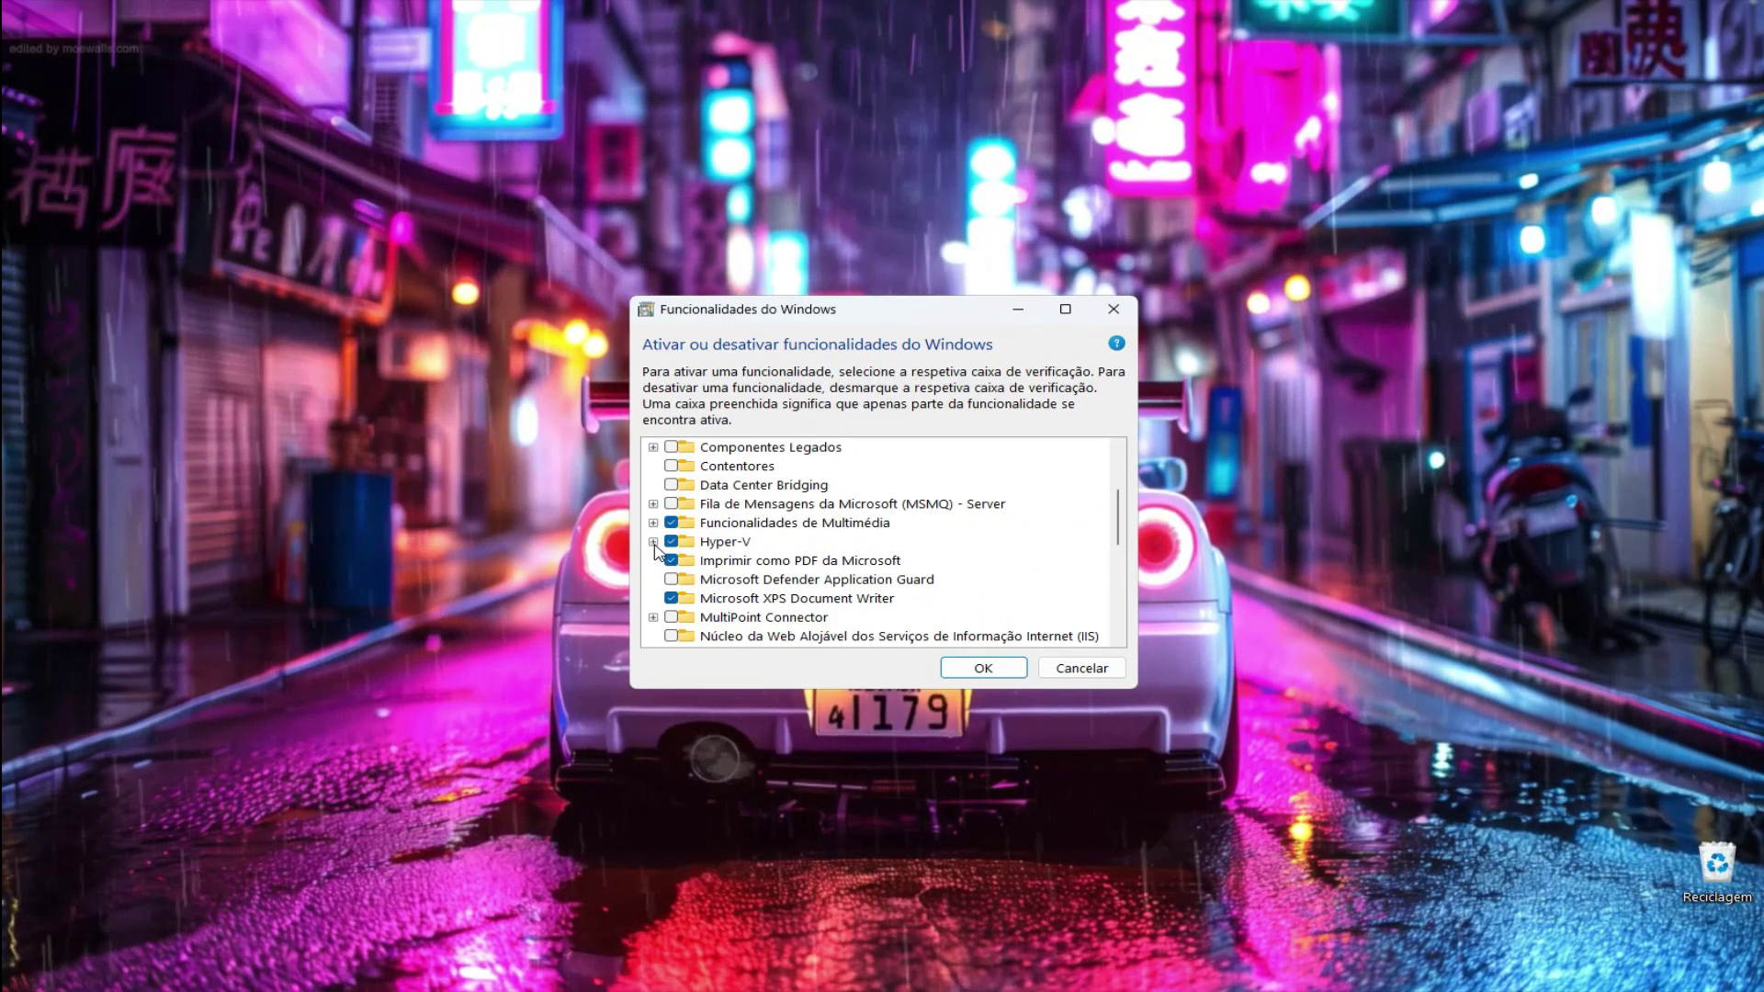
left_click(653, 542)
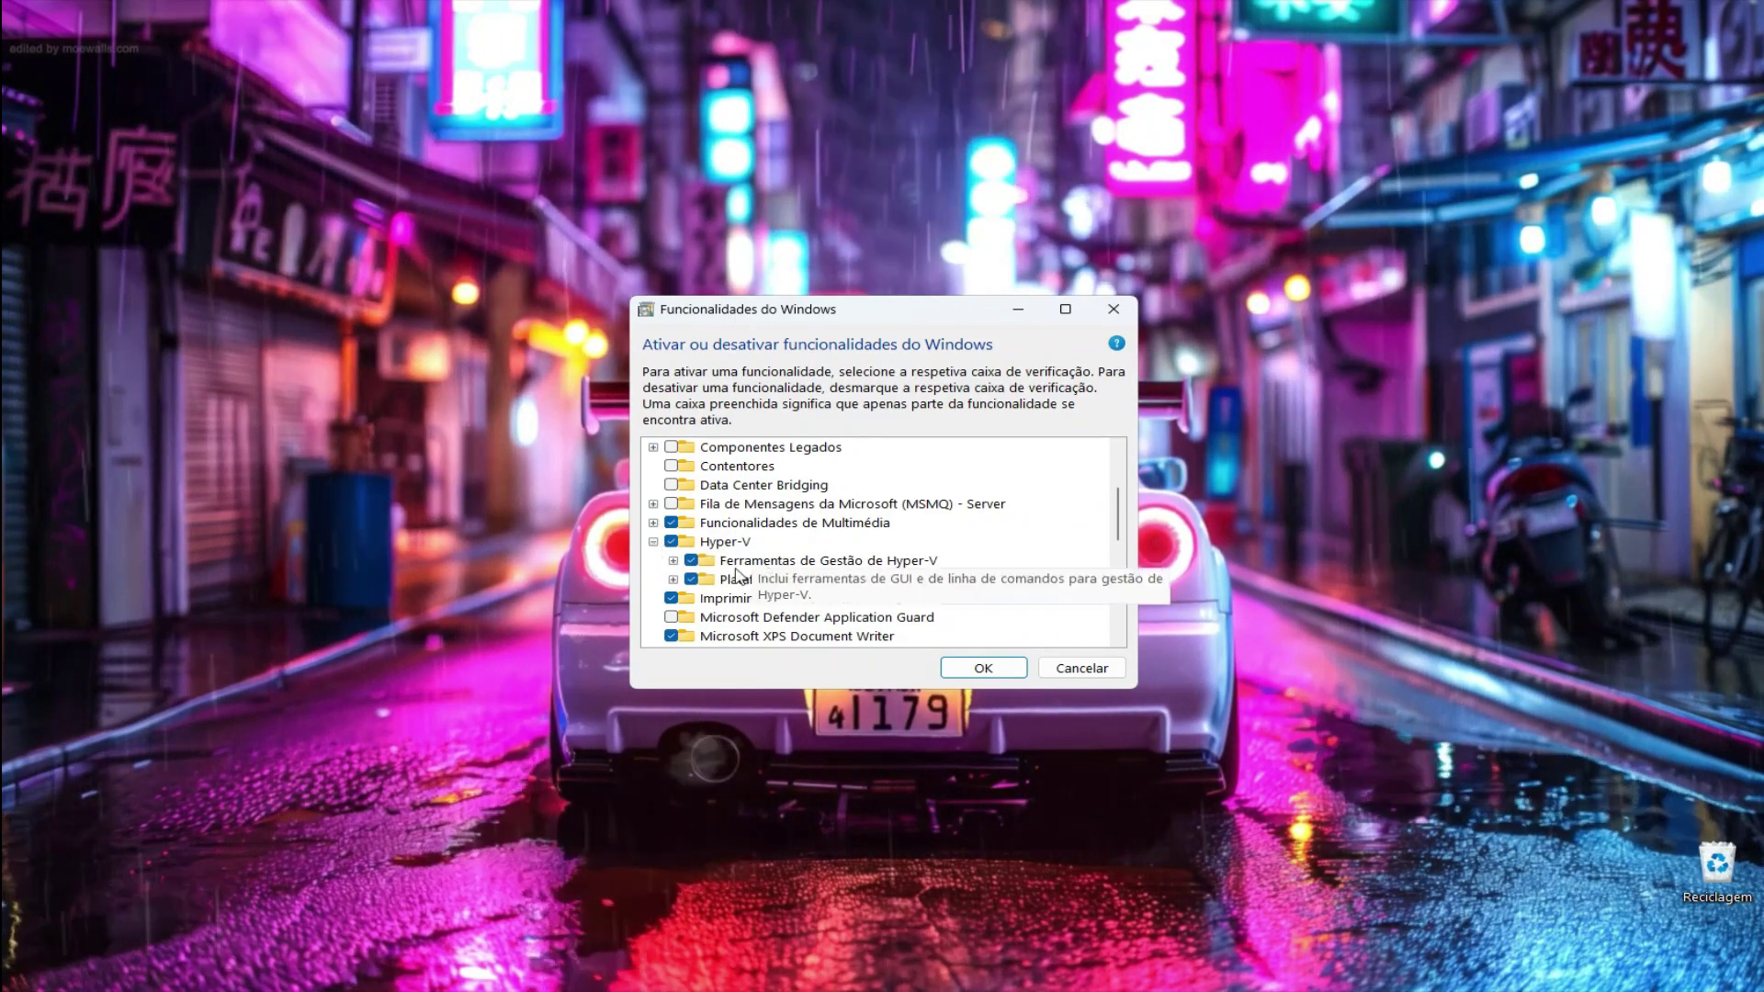
left_click(673, 560)
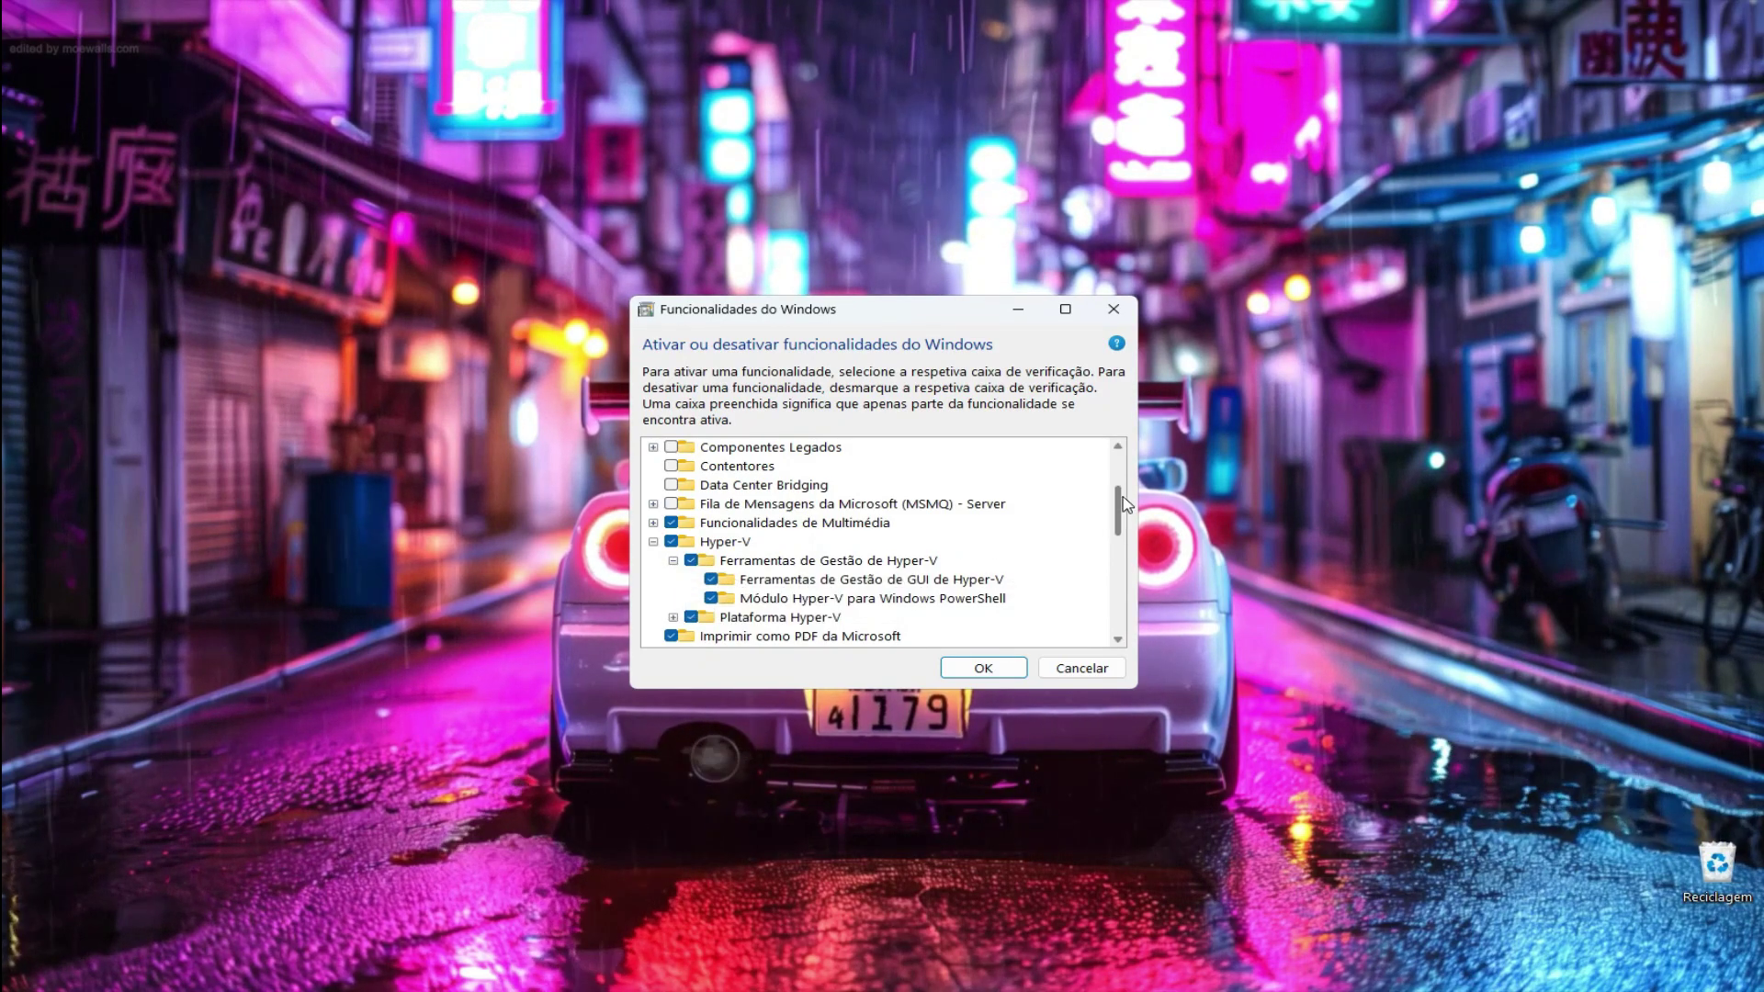
scroll(1084, 520, "down", 1)
left_click(673, 580)
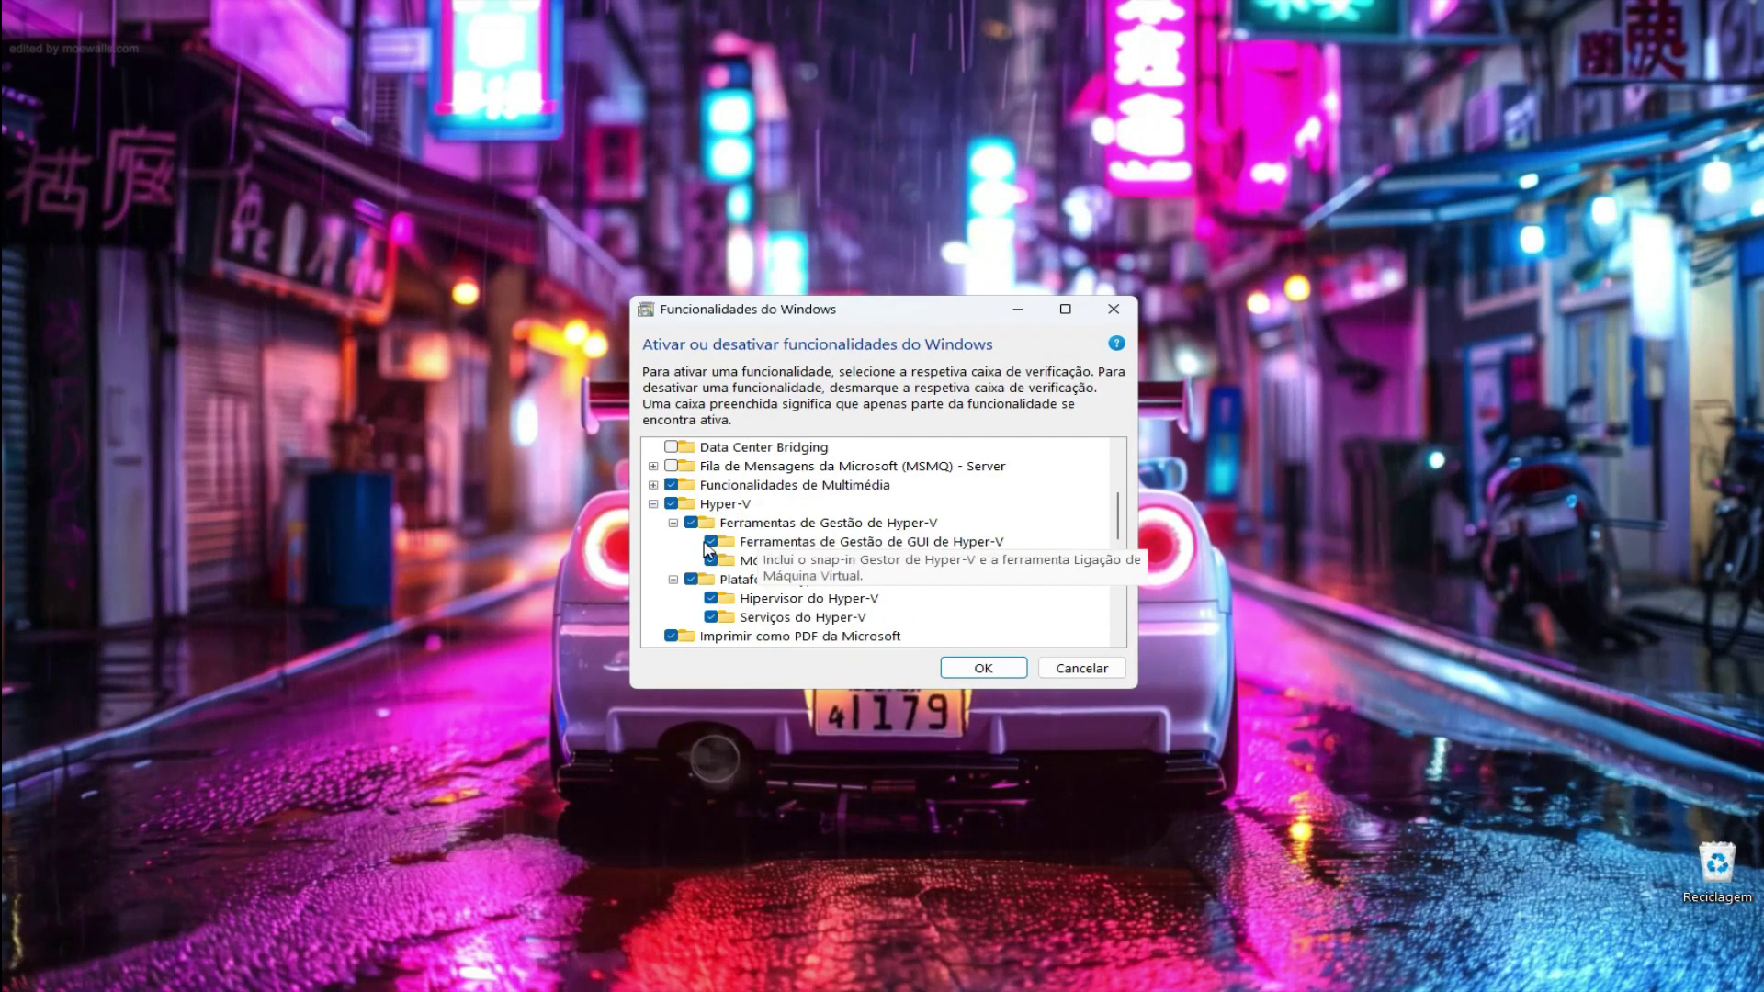
left_click(653, 503)
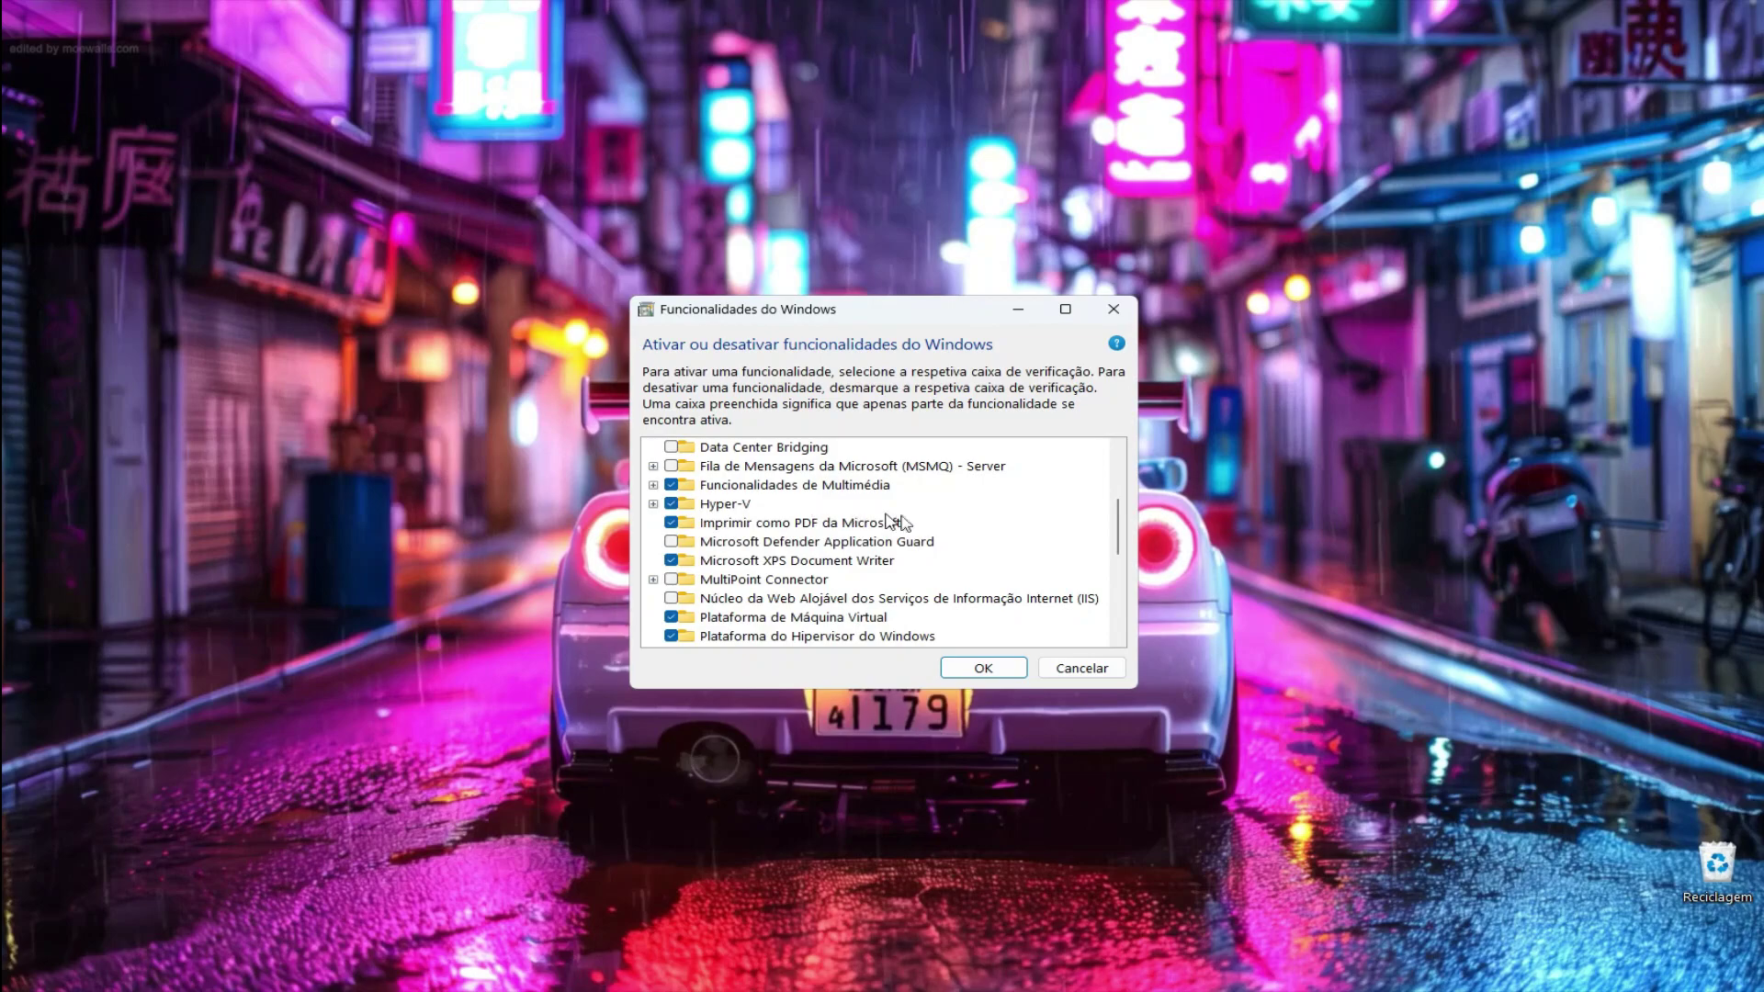
scroll(1093, 524, "down", 1)
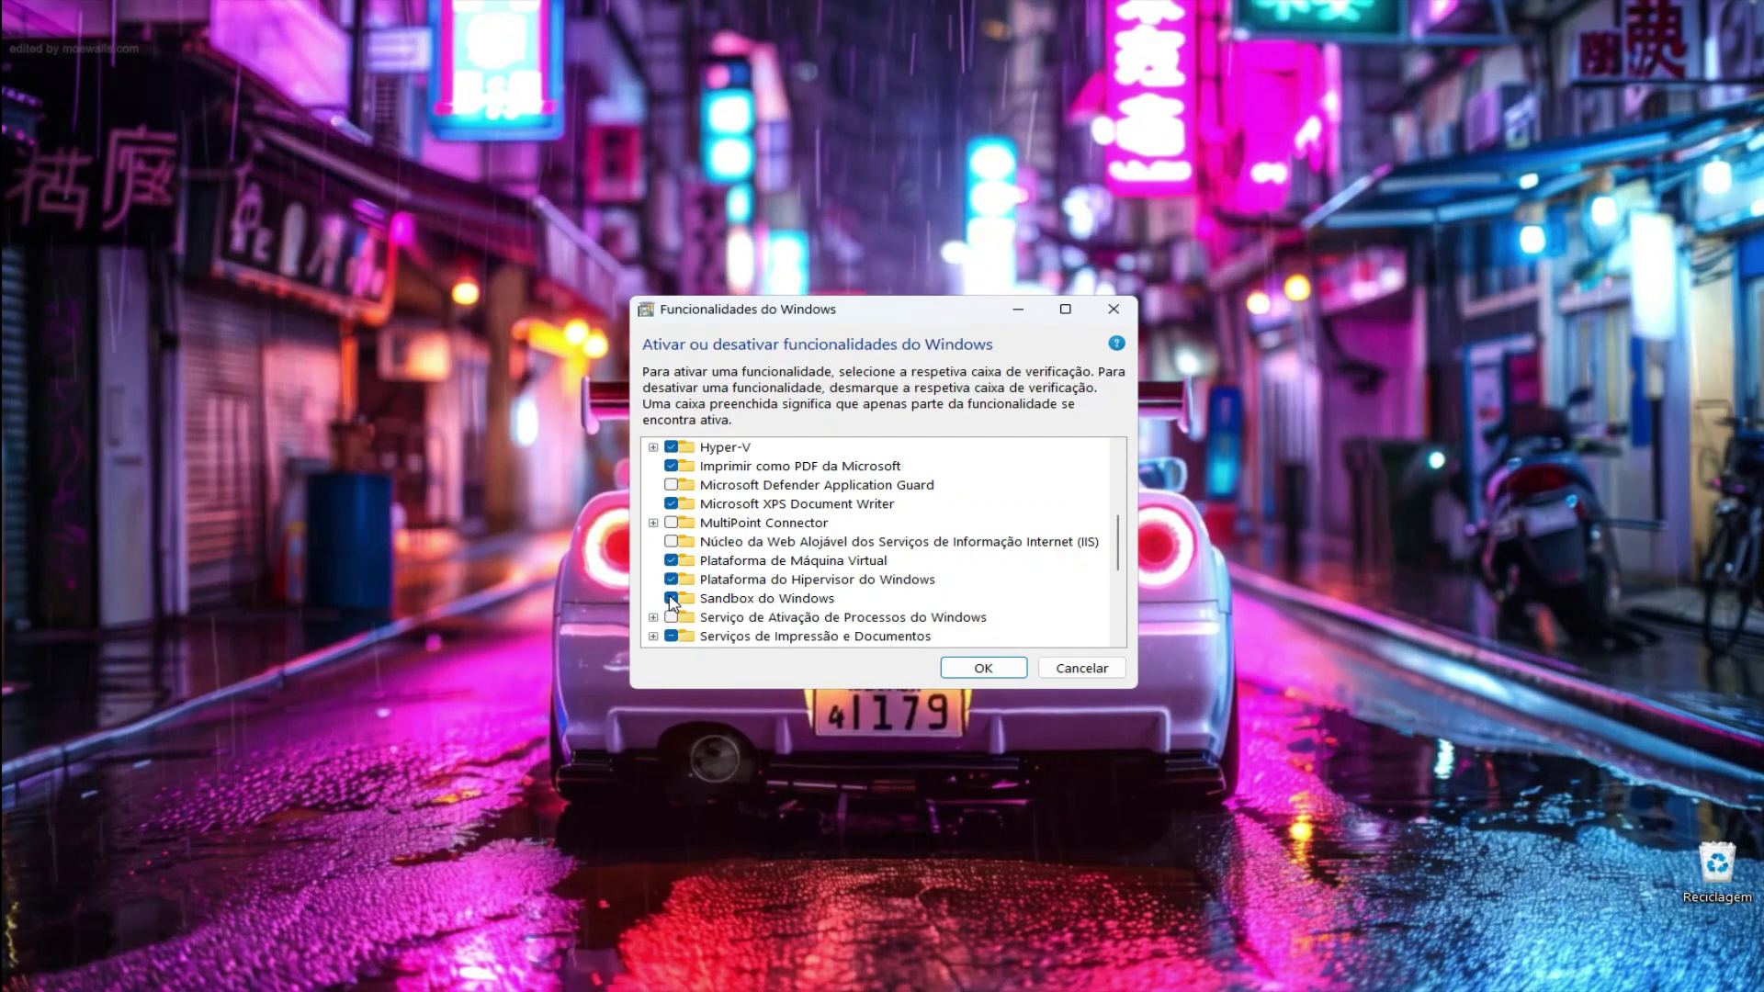
Search the computer for Windows Sandbox and launch it
key("super")
type("windo")
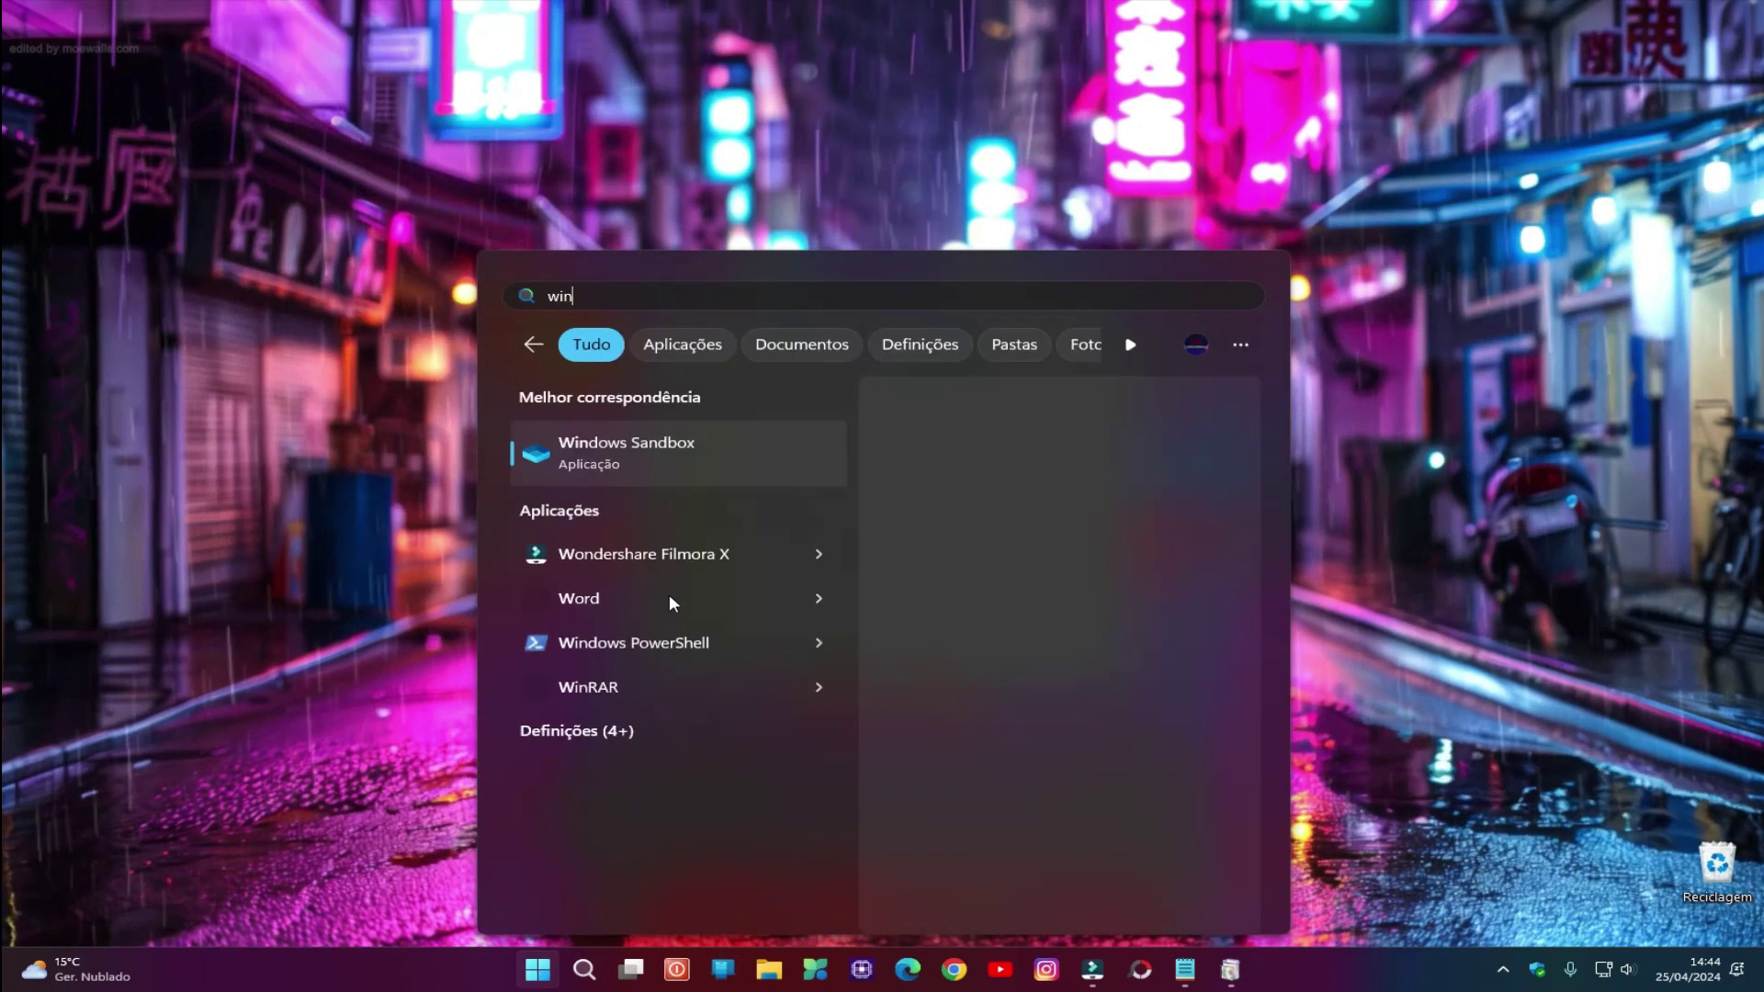
left_click(632, 446)
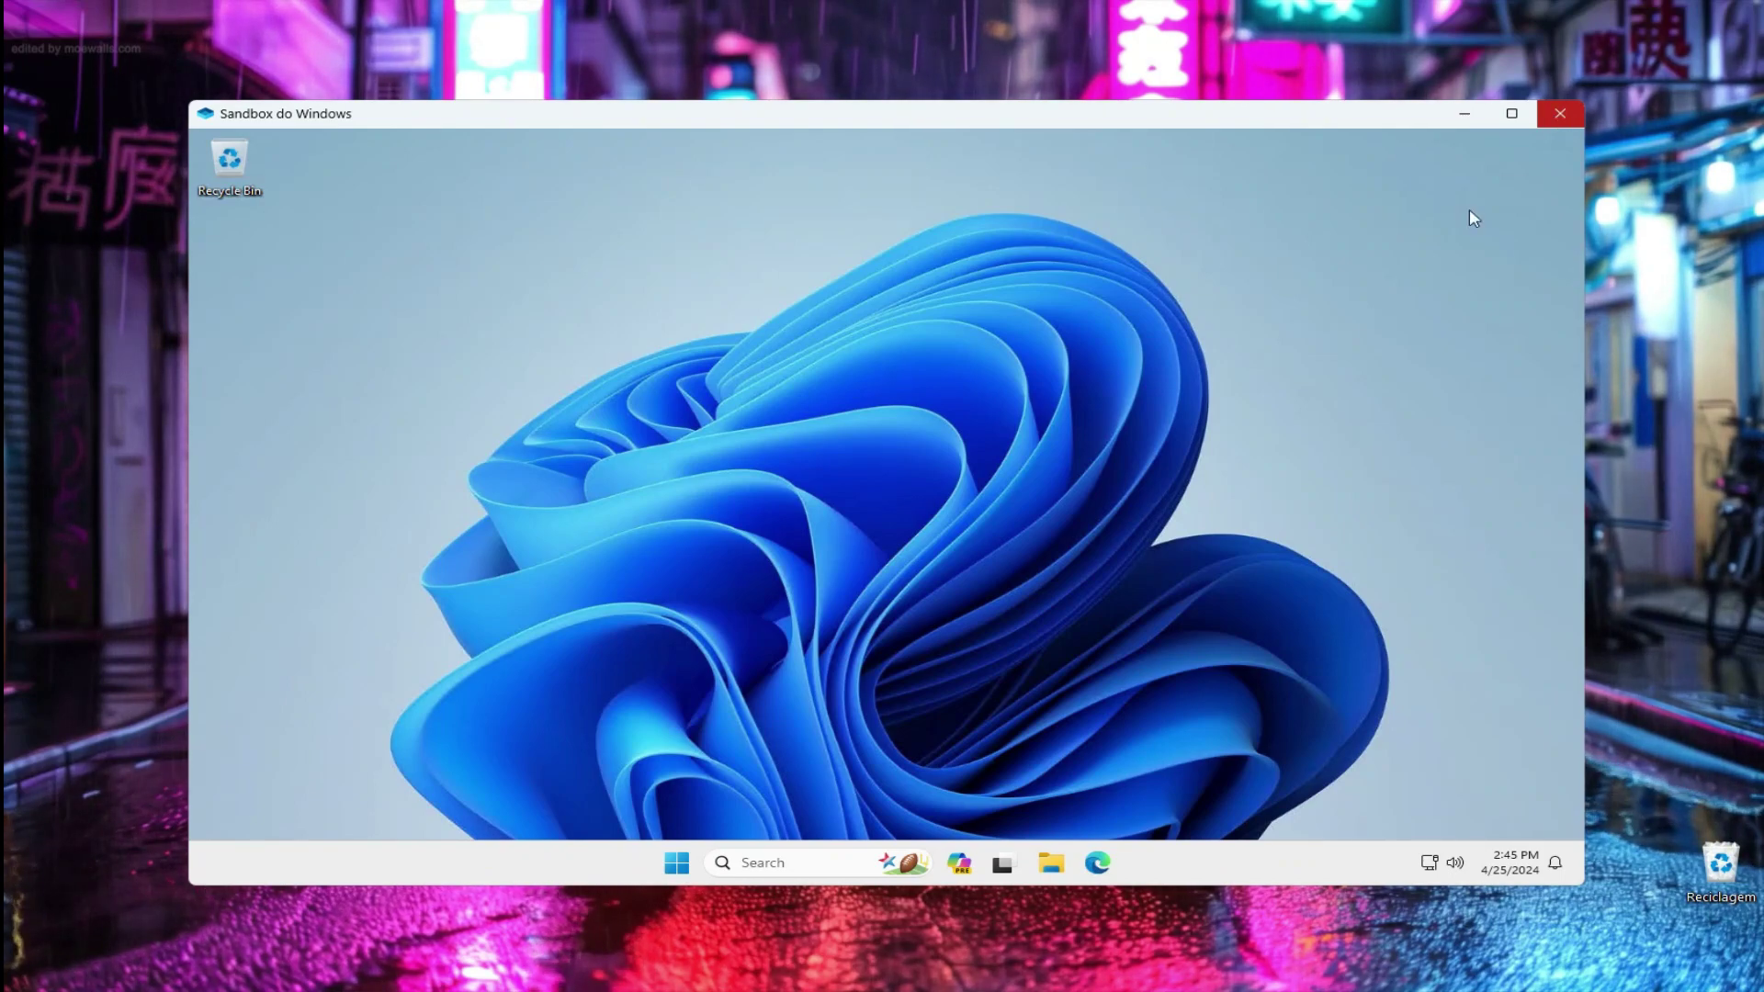
Unpin Microsoft Edge and File Explorer from the taskbar inside the sandbox
right_click(1098, 862)
left_click(1086, 810)
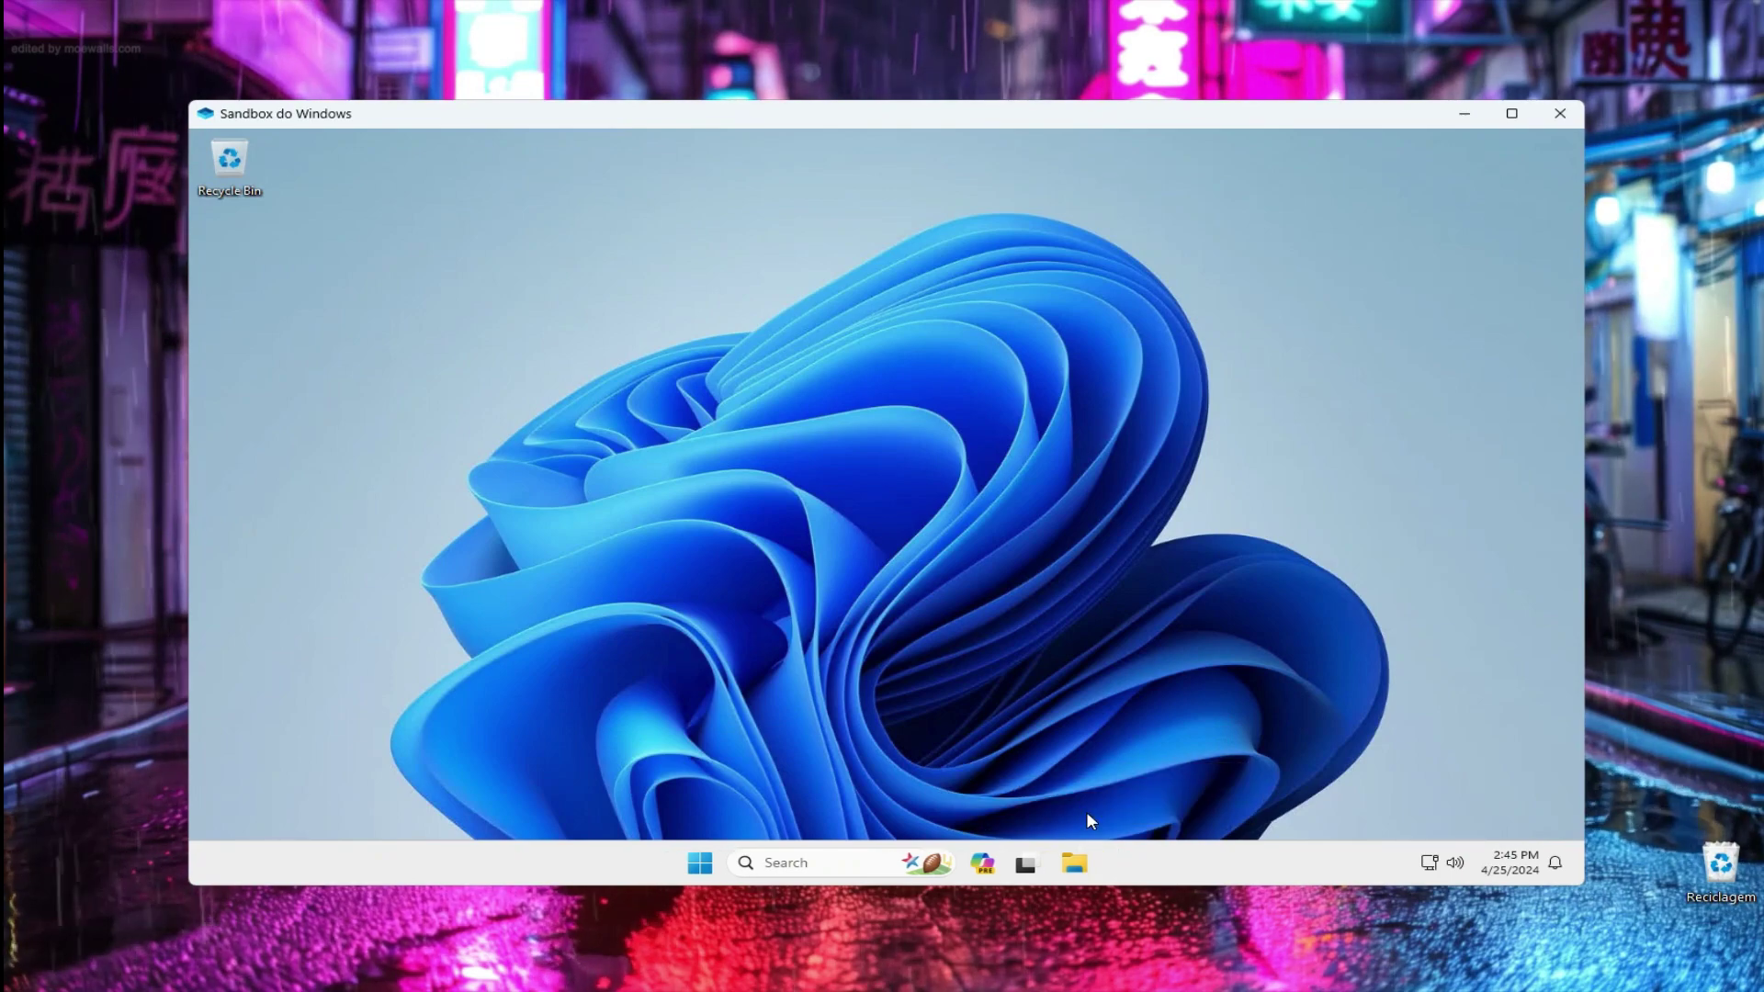
right_click(1074, 863)
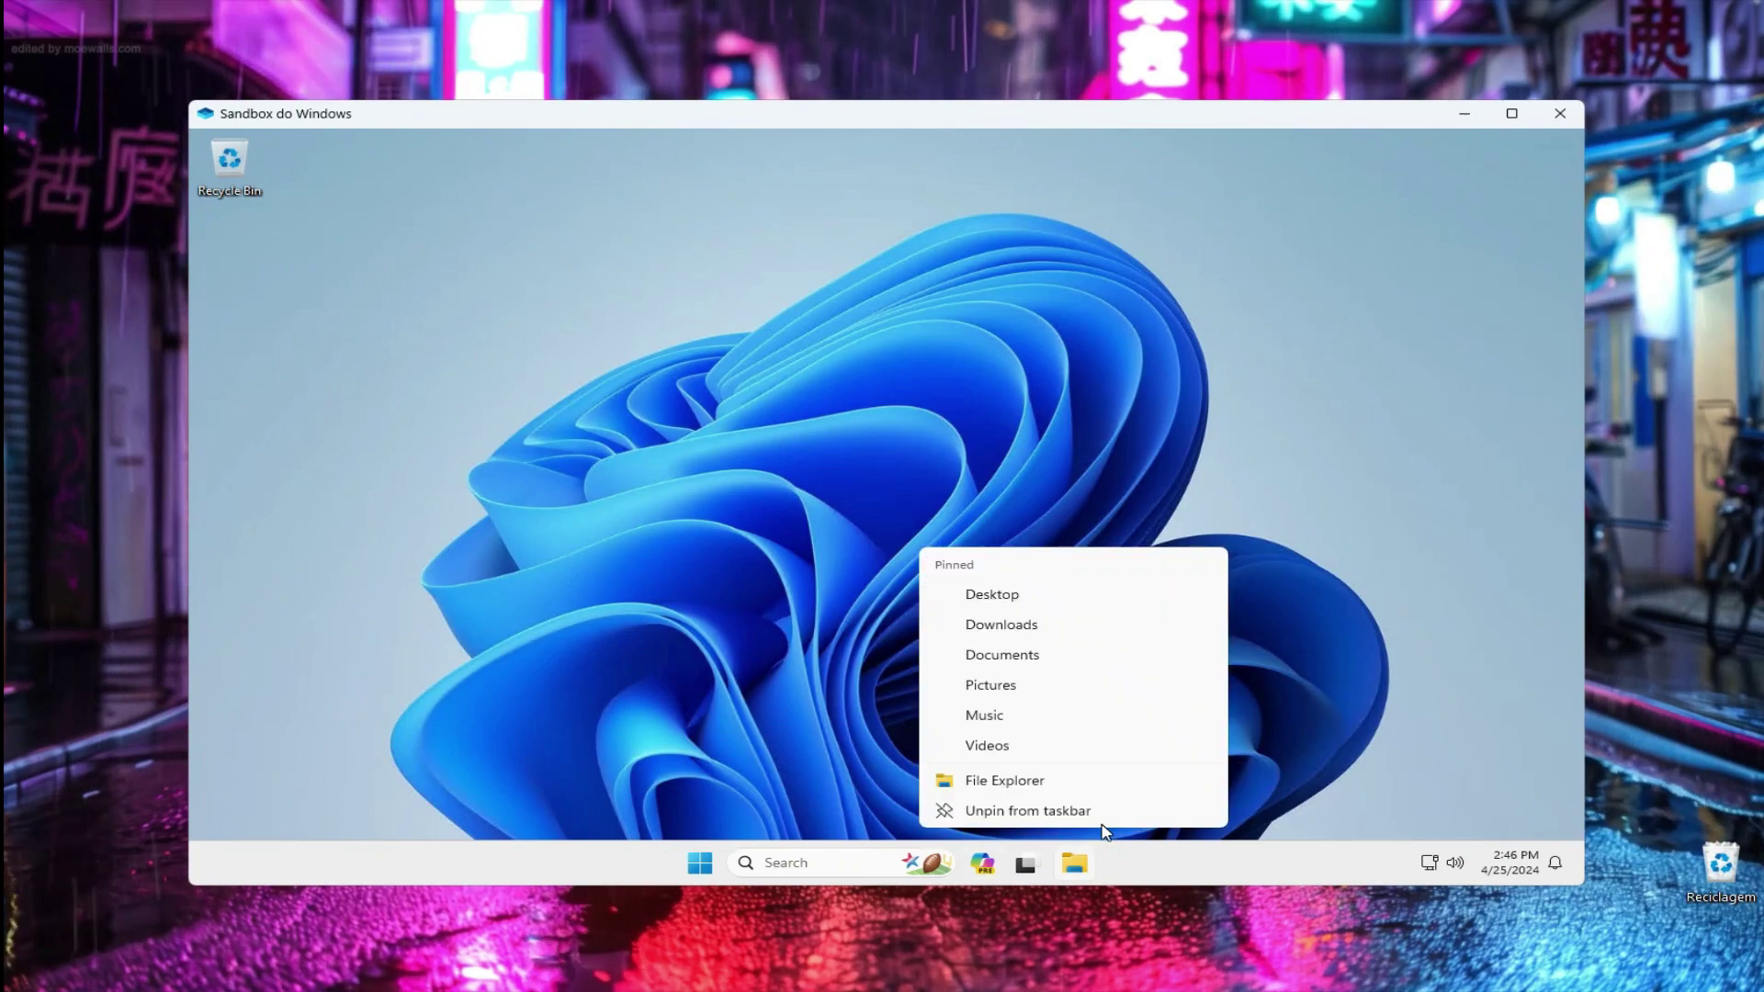
left_click(1056, 810)
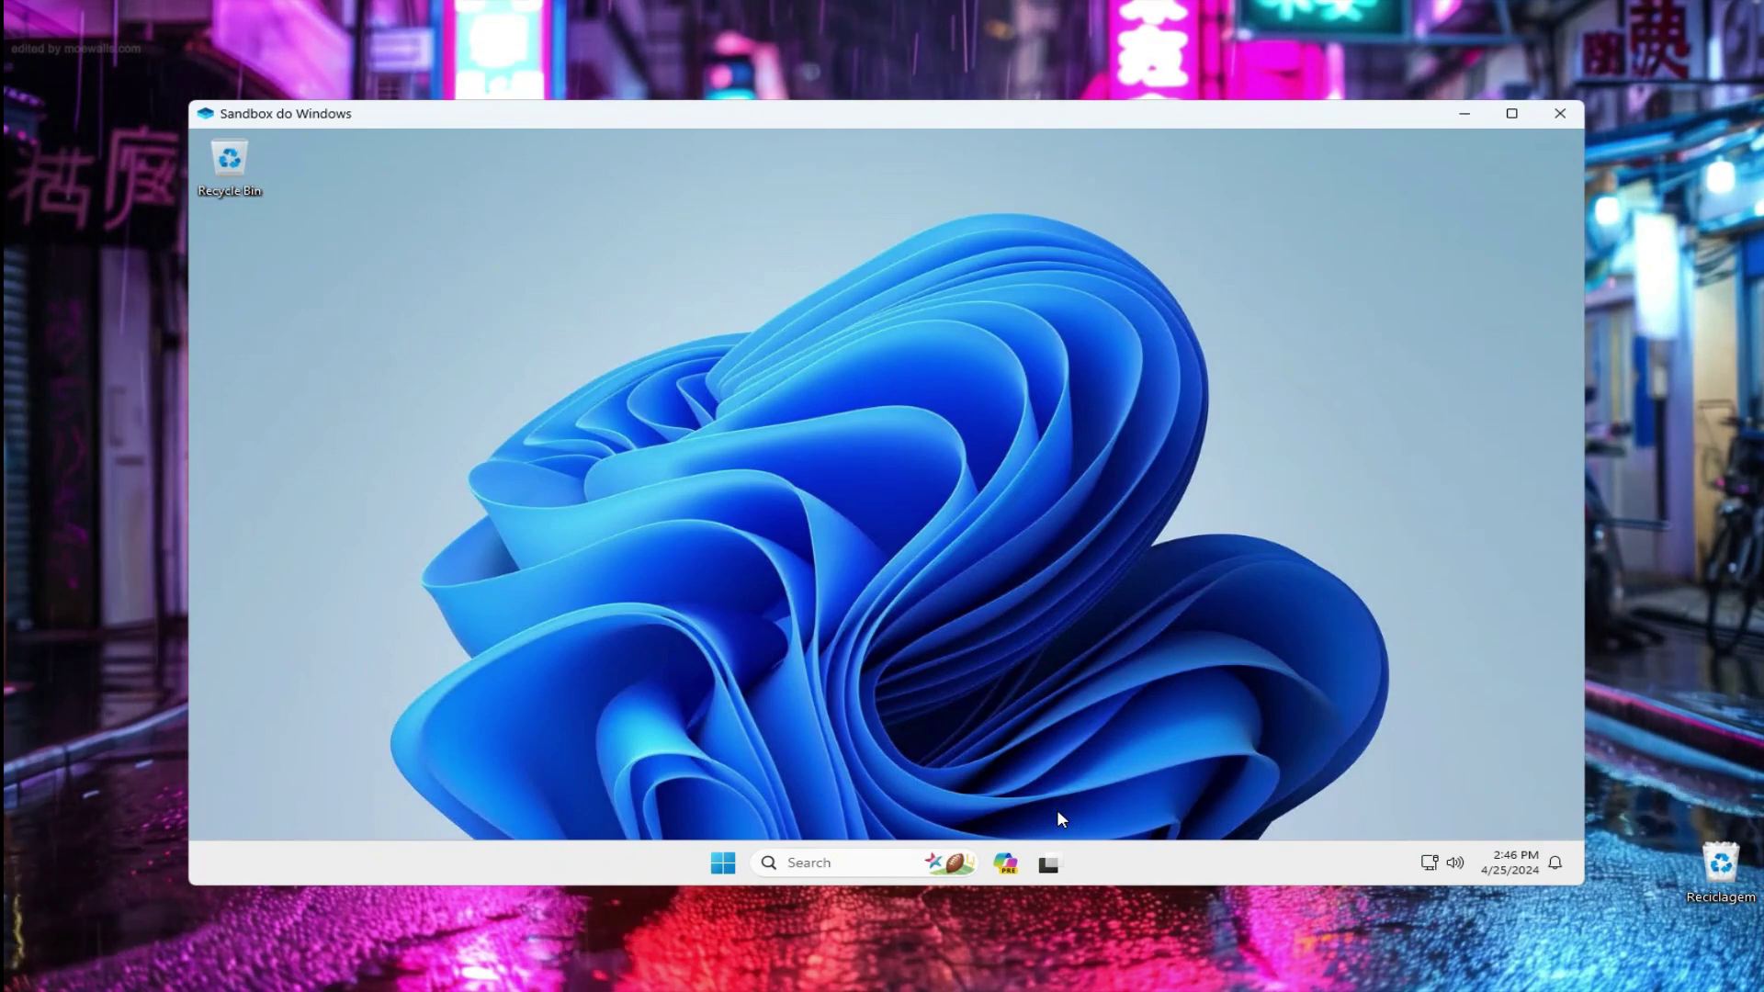
Close the sandbox, accepting the loss of its contents, and launch Windows Sandbox again
left_click(1560, 113)
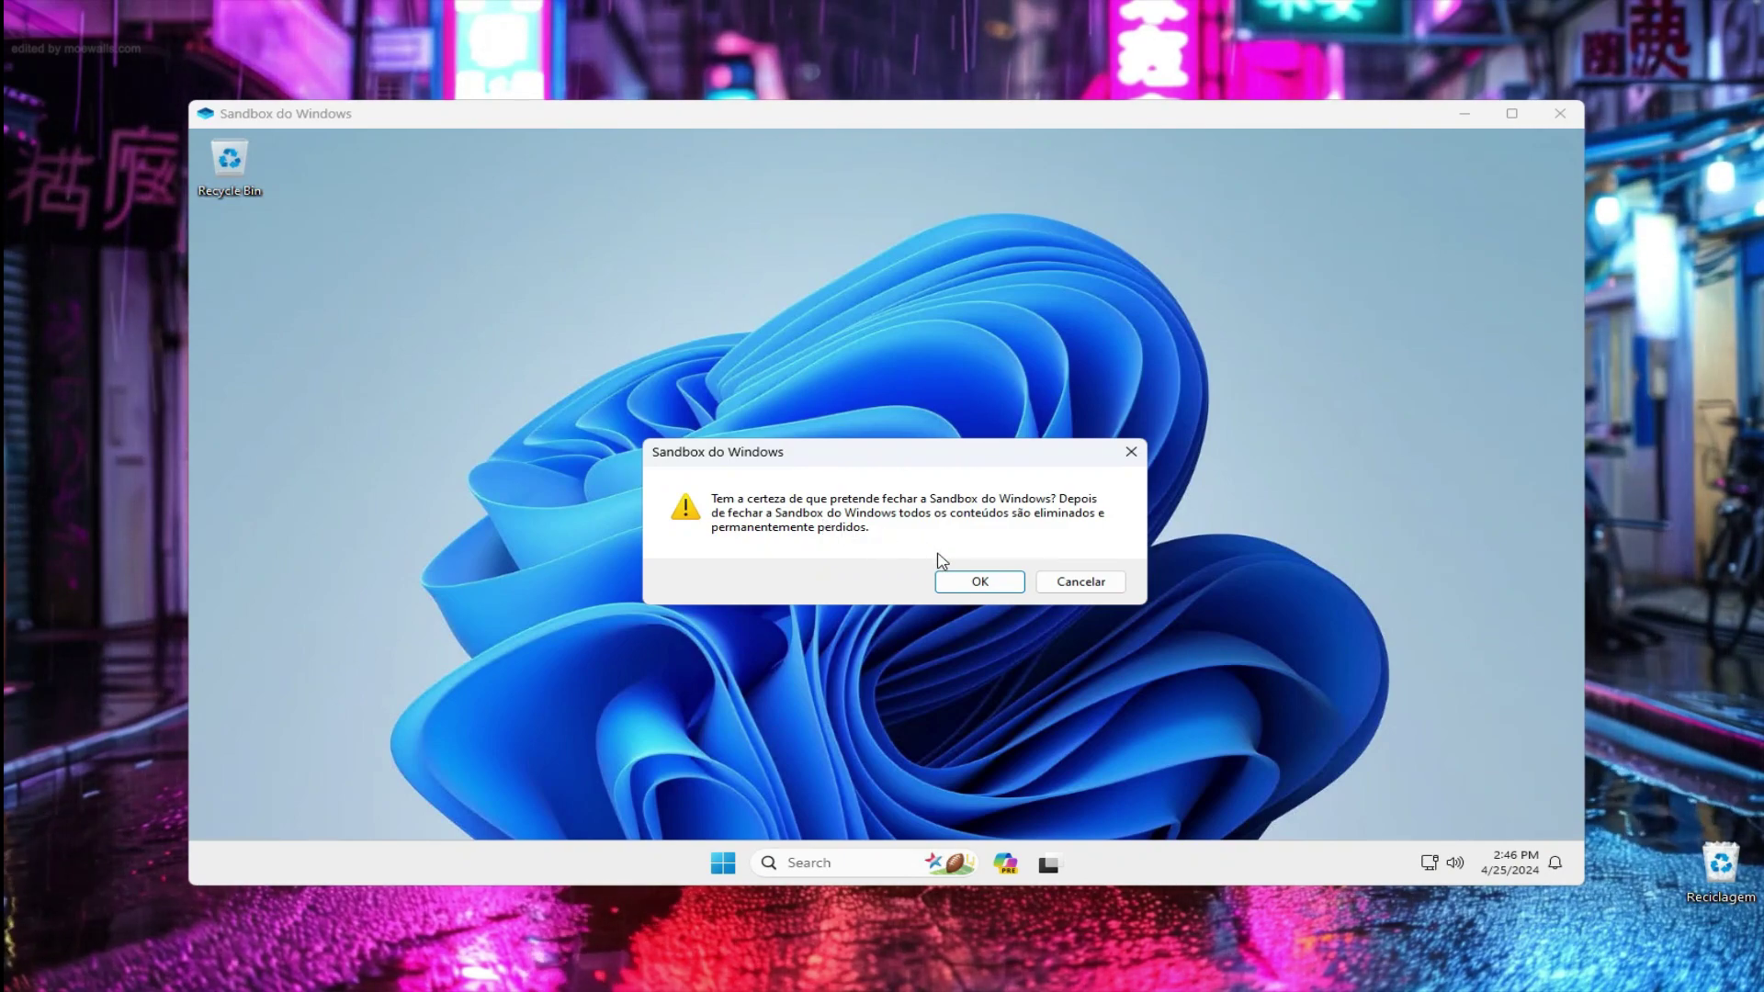
left_click(970, 580)
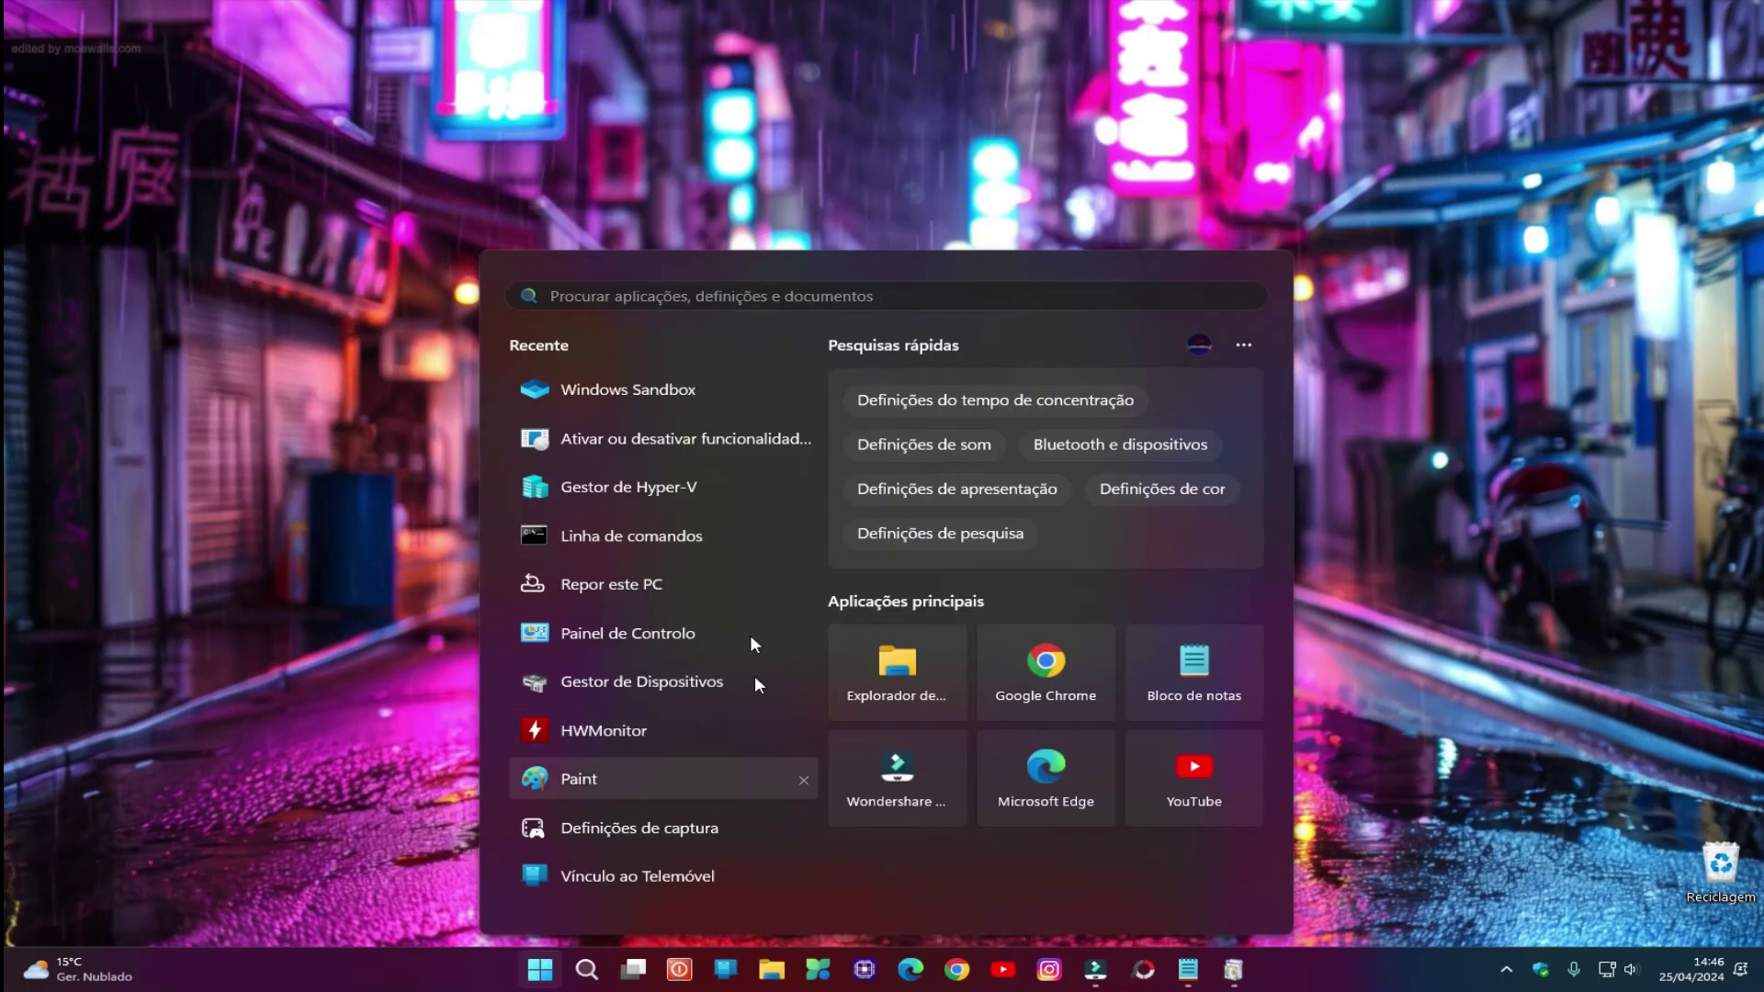
left_click(643, 395)
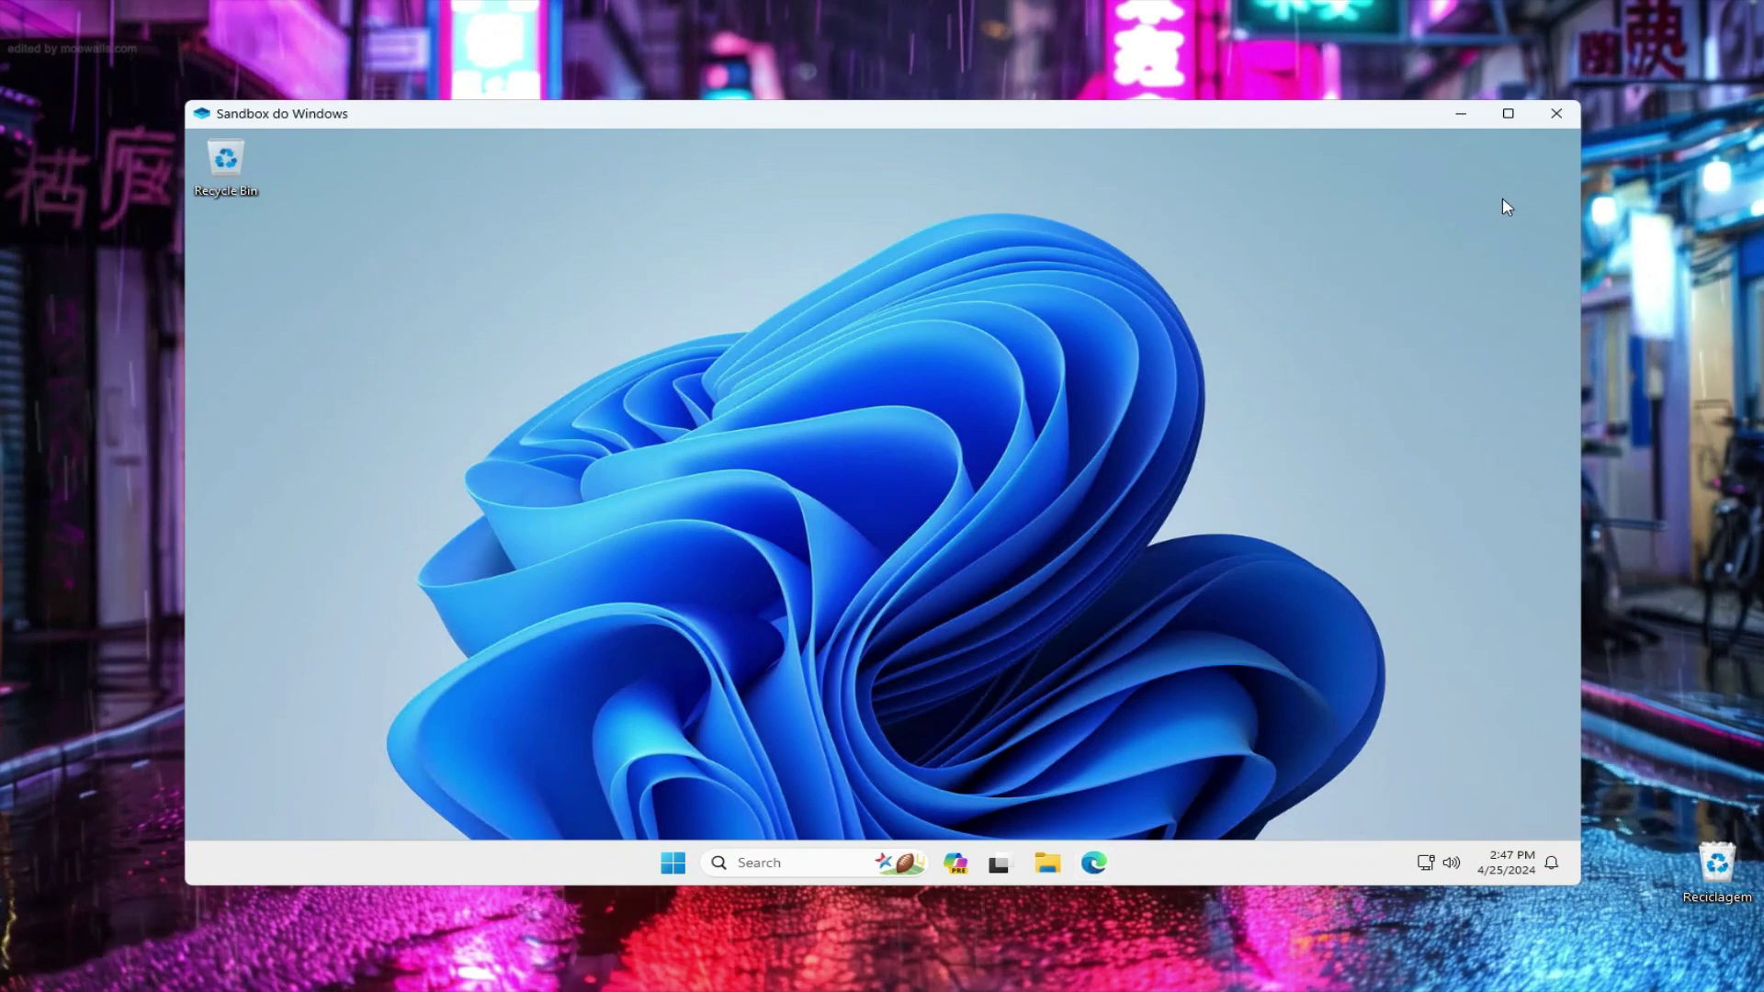
Close the restarted sandbox, discarding its contents, and confirm the Windows features selection
left_click(1556, 118)
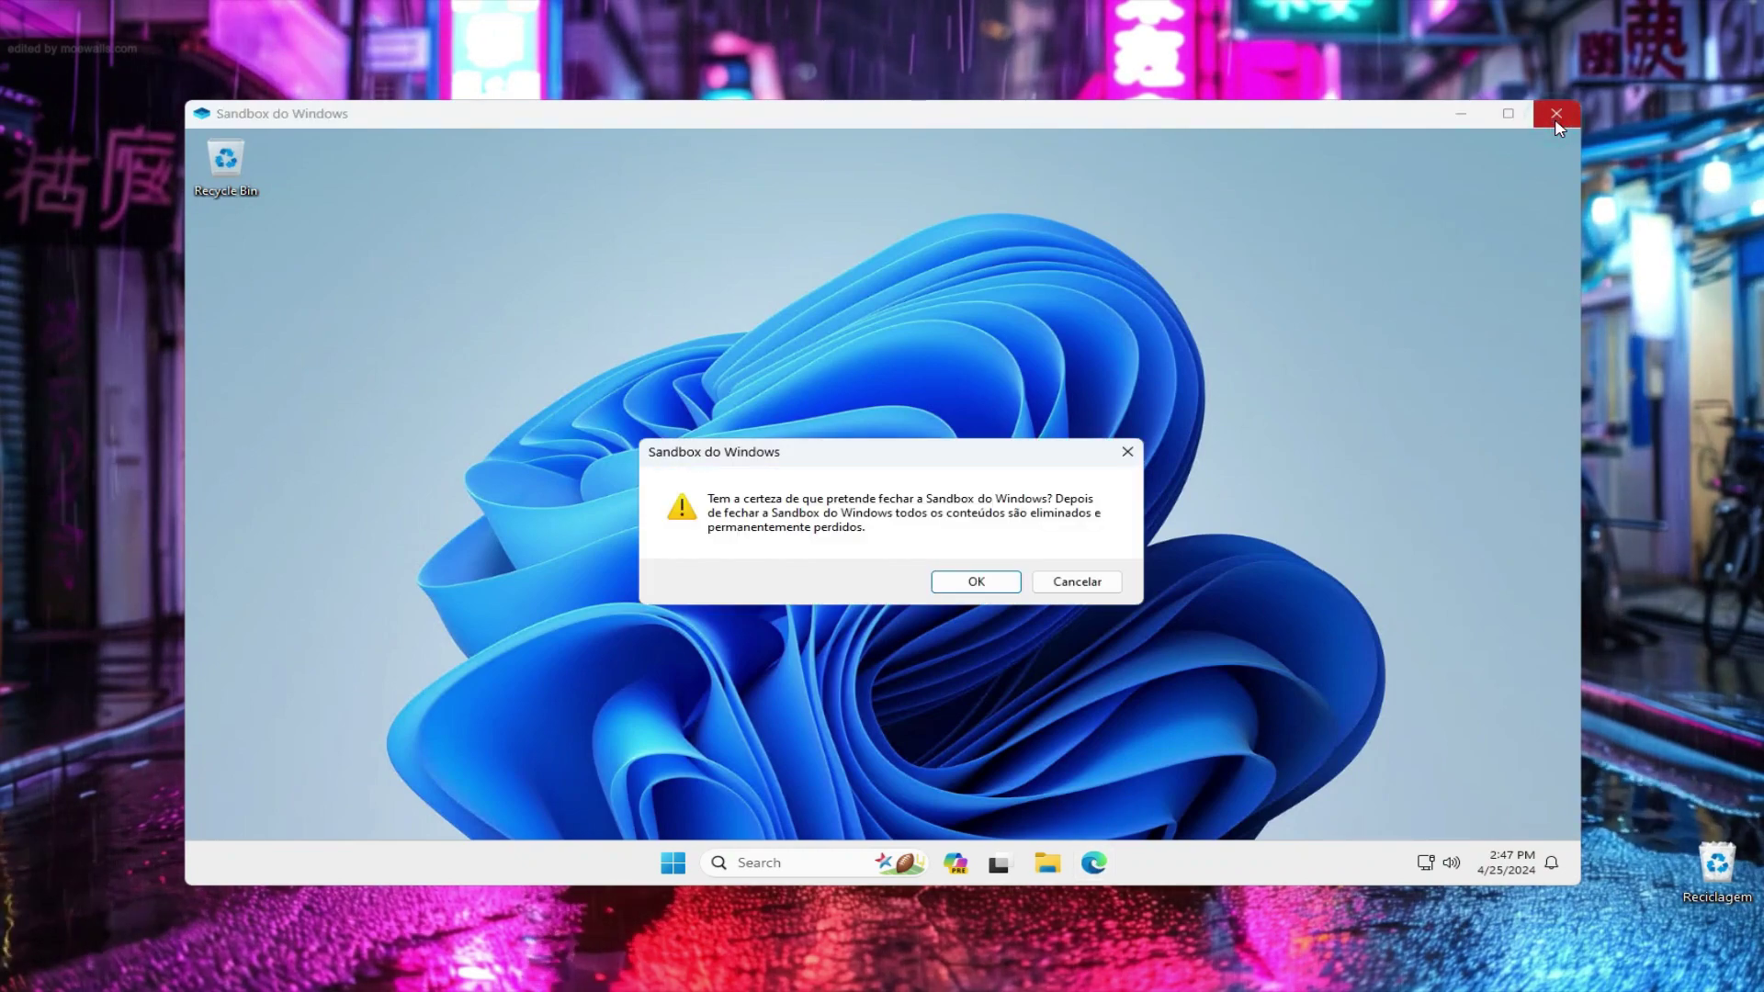
left_click(976, 582)
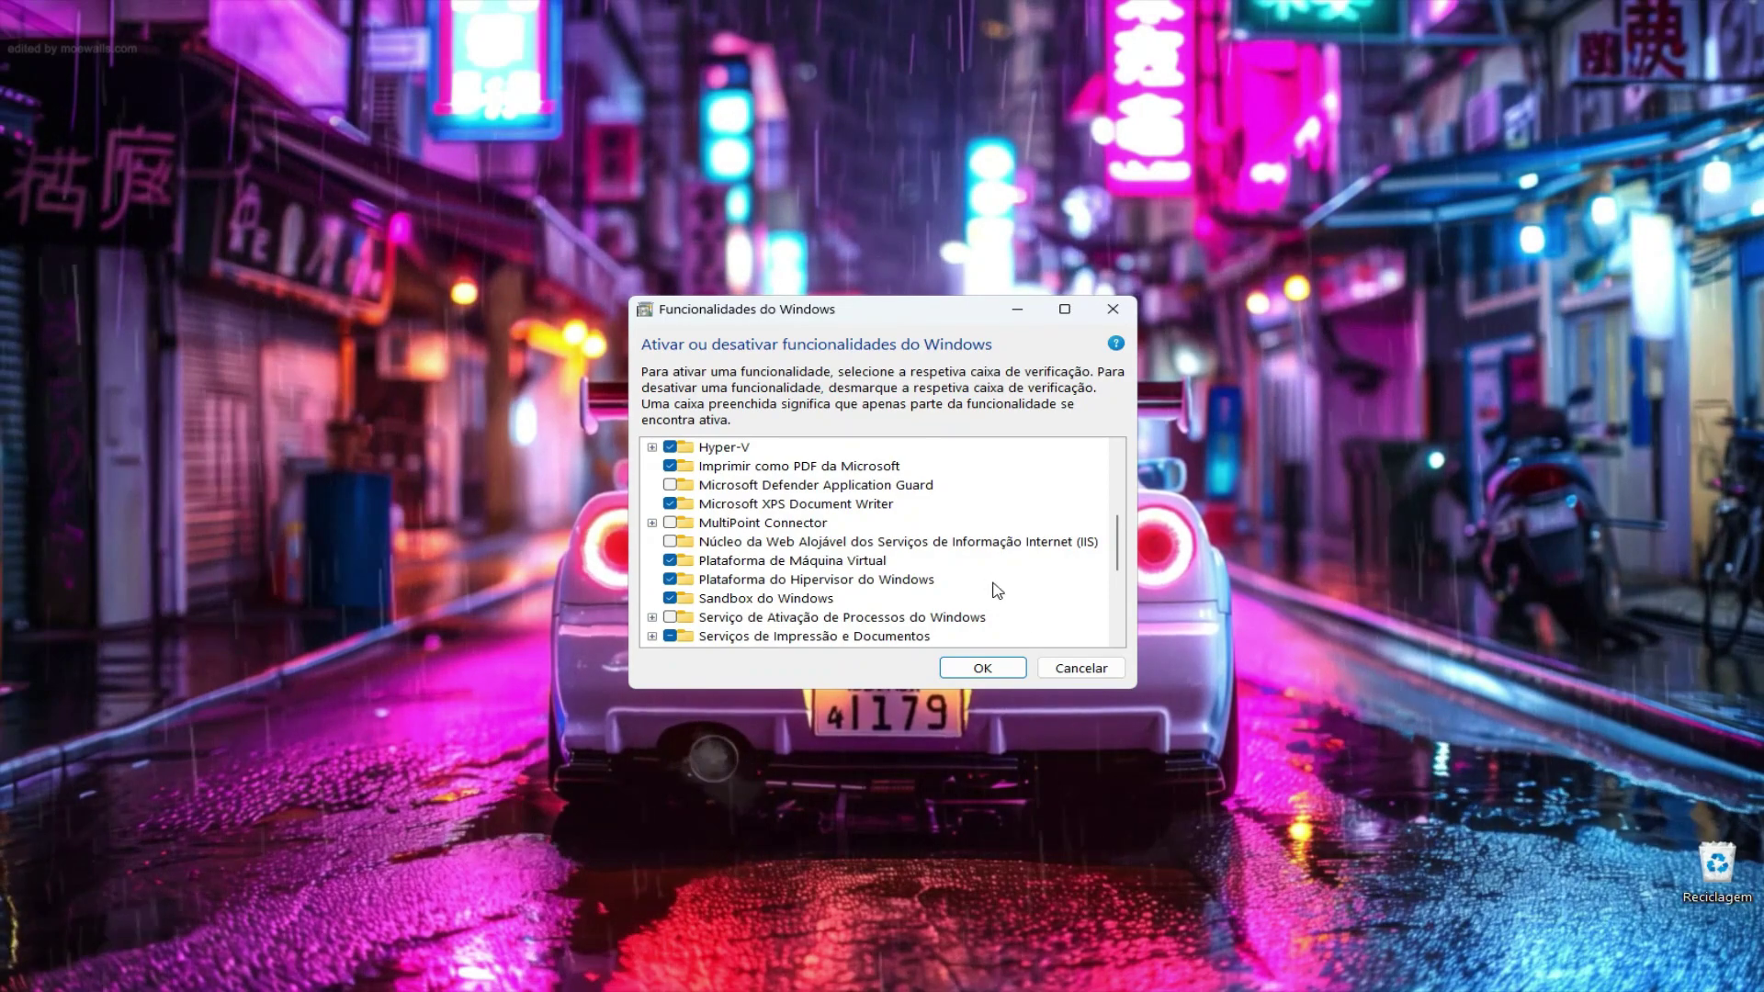
left_click(988, 667)
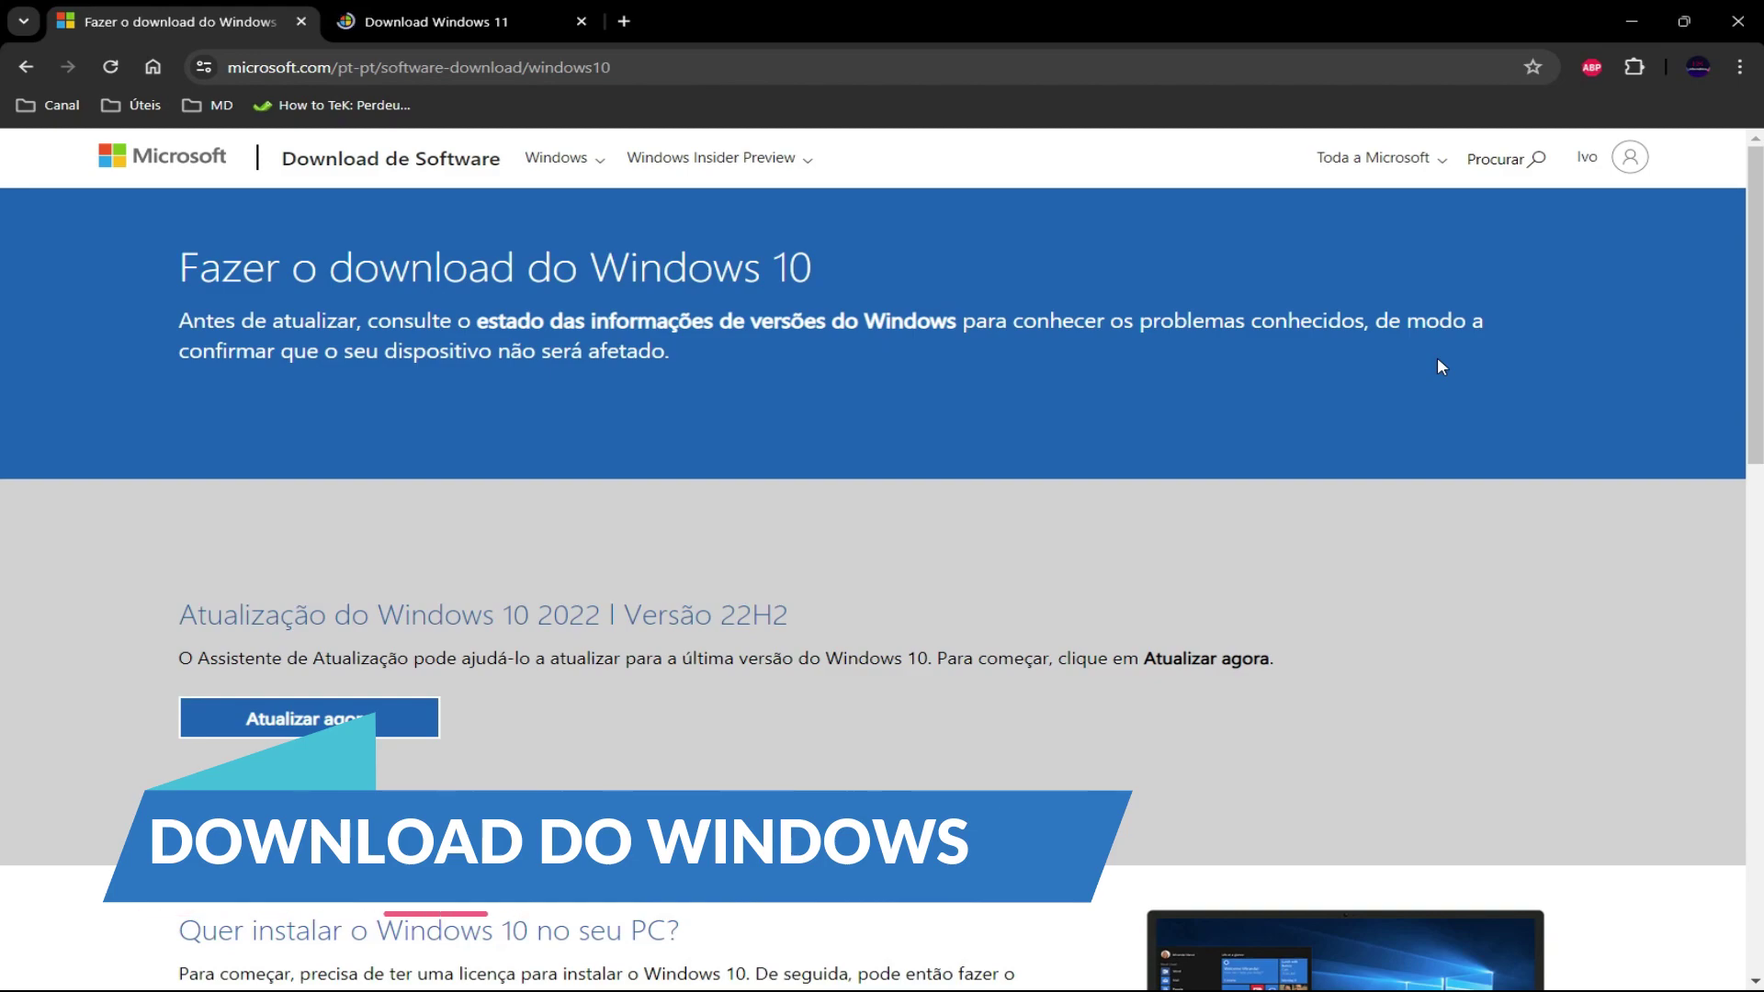
On Microsoft's Windows 11 download page, select Windows 11 (multi-edition ISO) as the disk image to download
left_click_drag(1754, 276, 1757, 434)
left_click(511, 21)
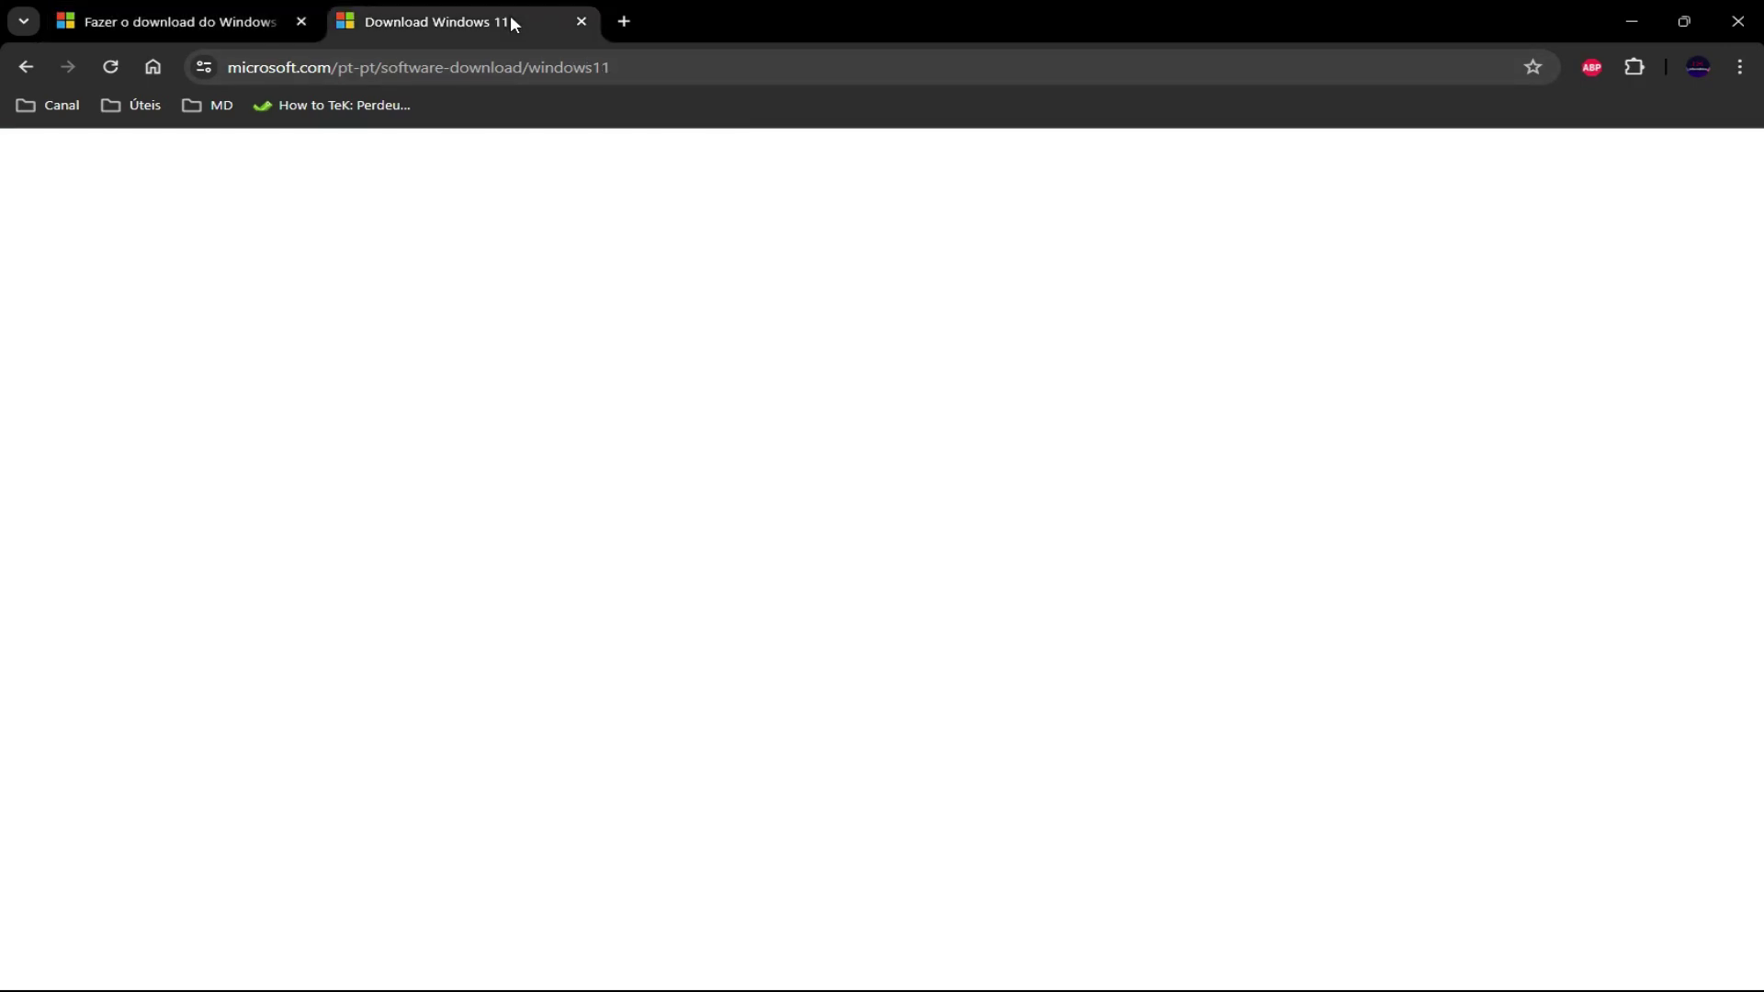
scroll(1, 335, "down", 2)
scroll(3, 320, "up", 1)
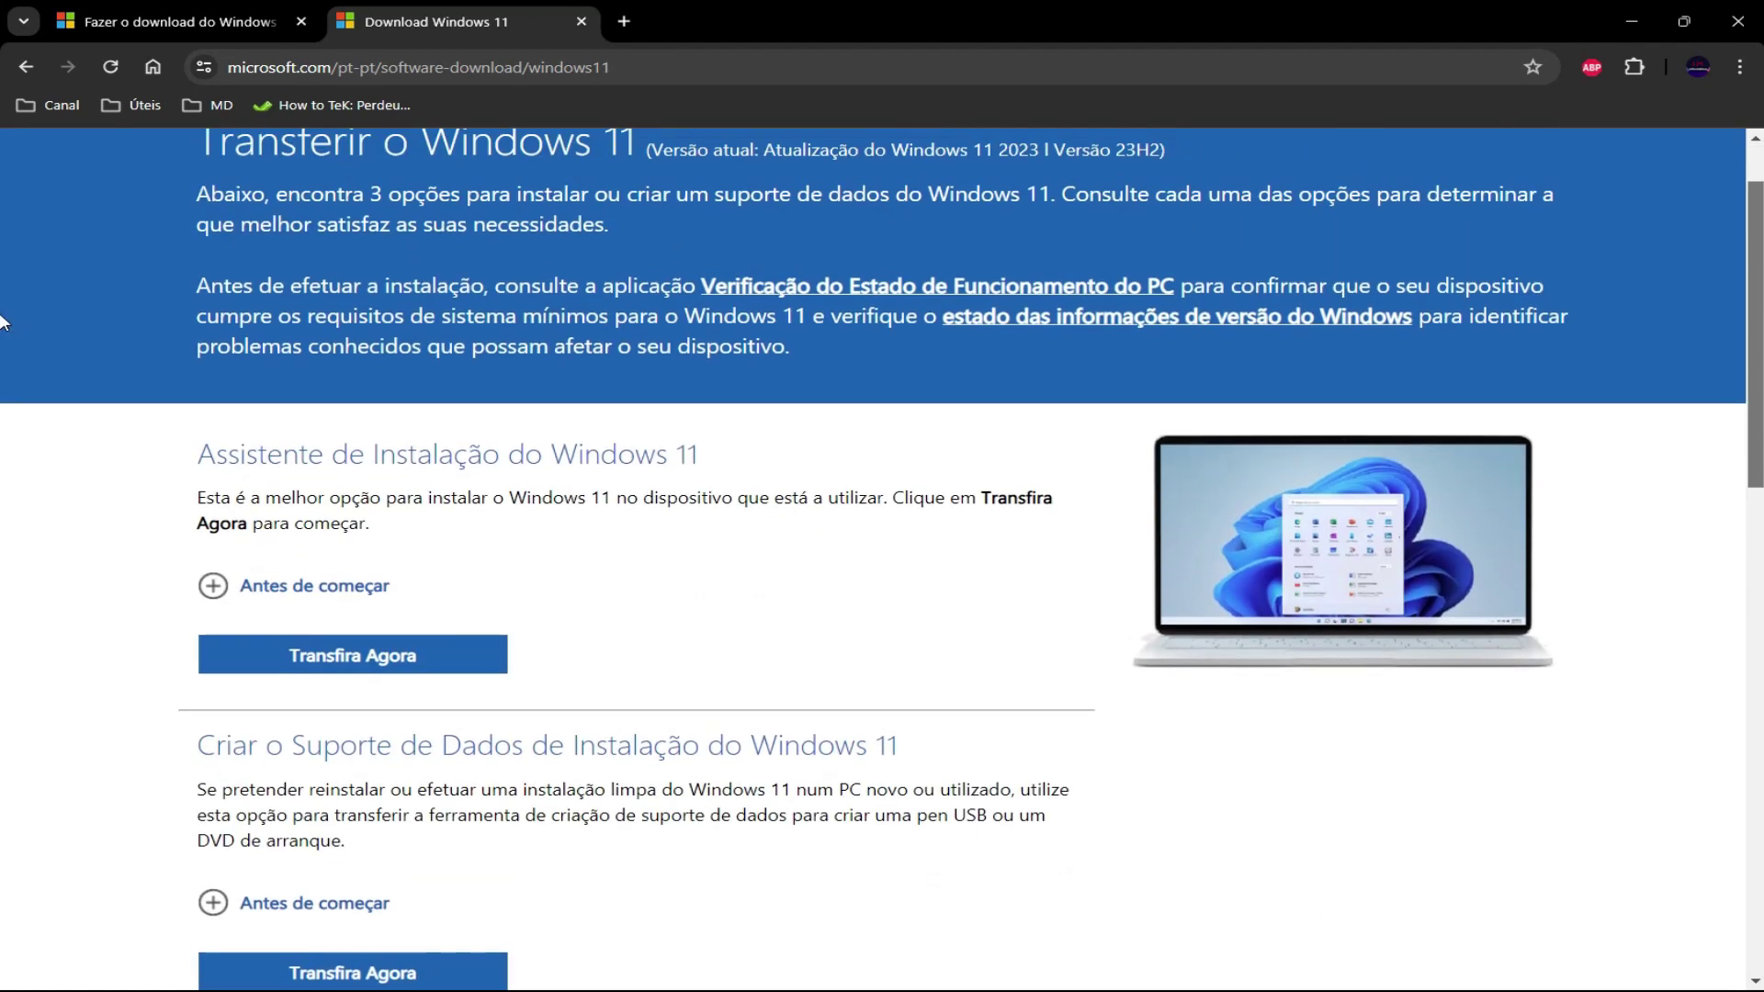
scroll(2, 321, "down", 4)
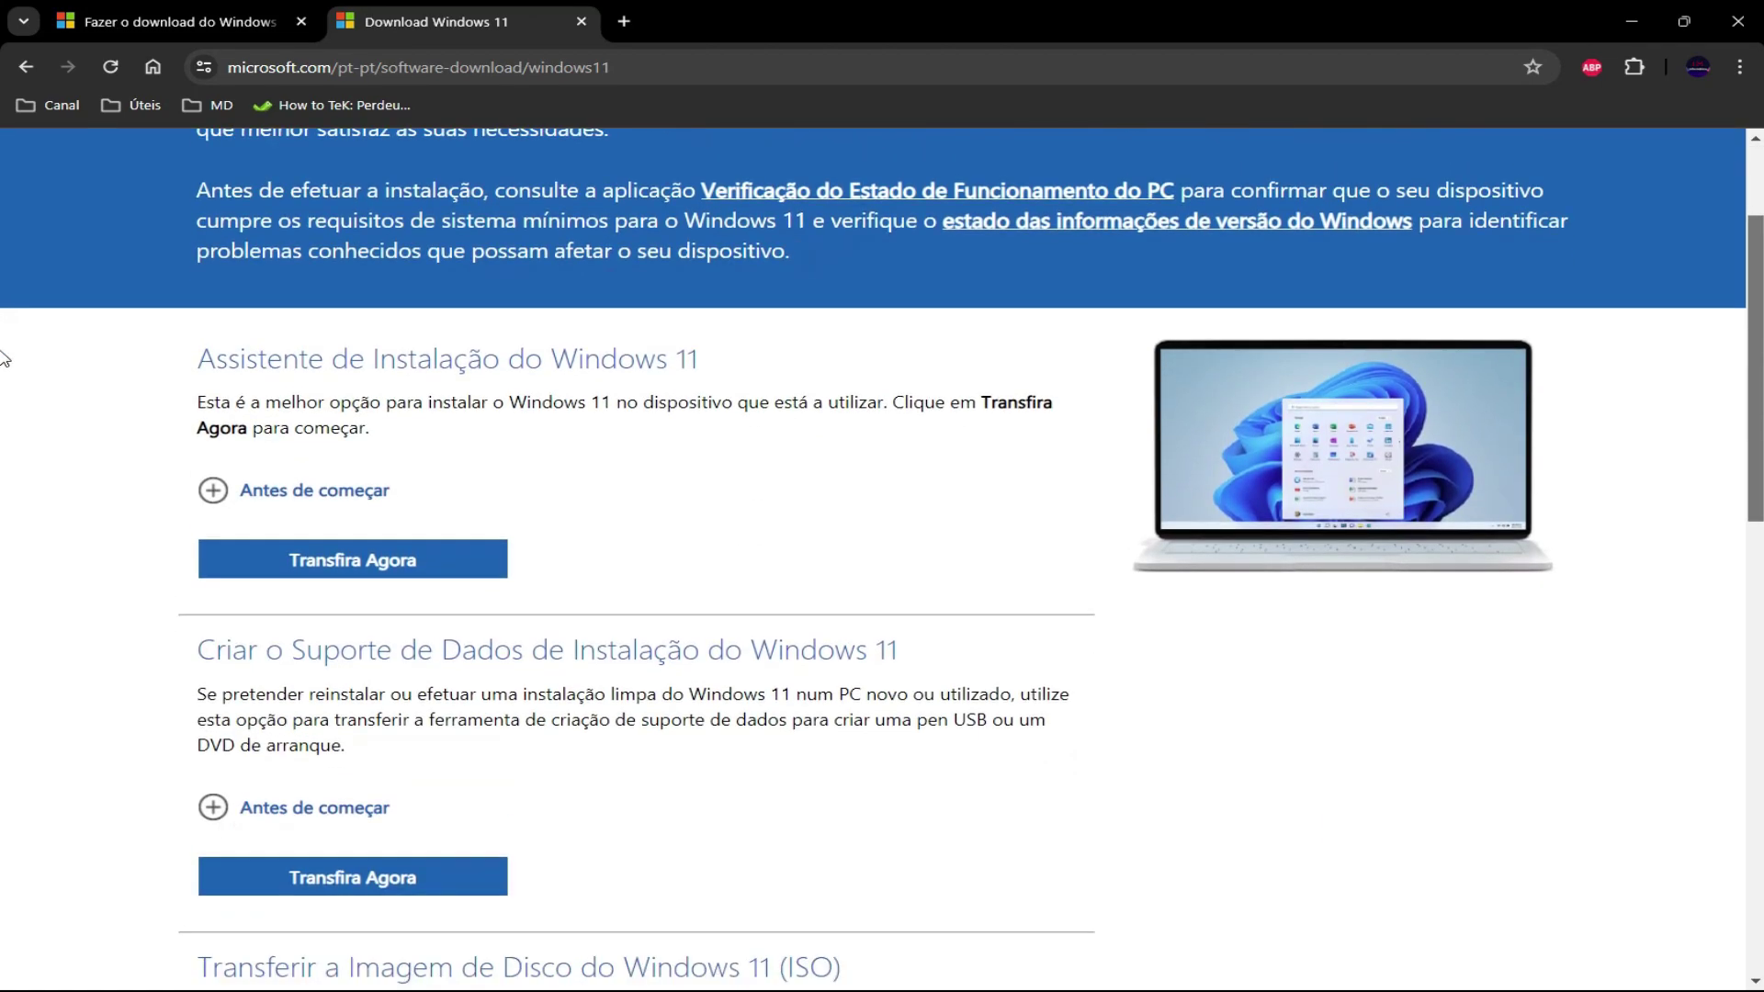
scroll(3, 496, "down", 2)
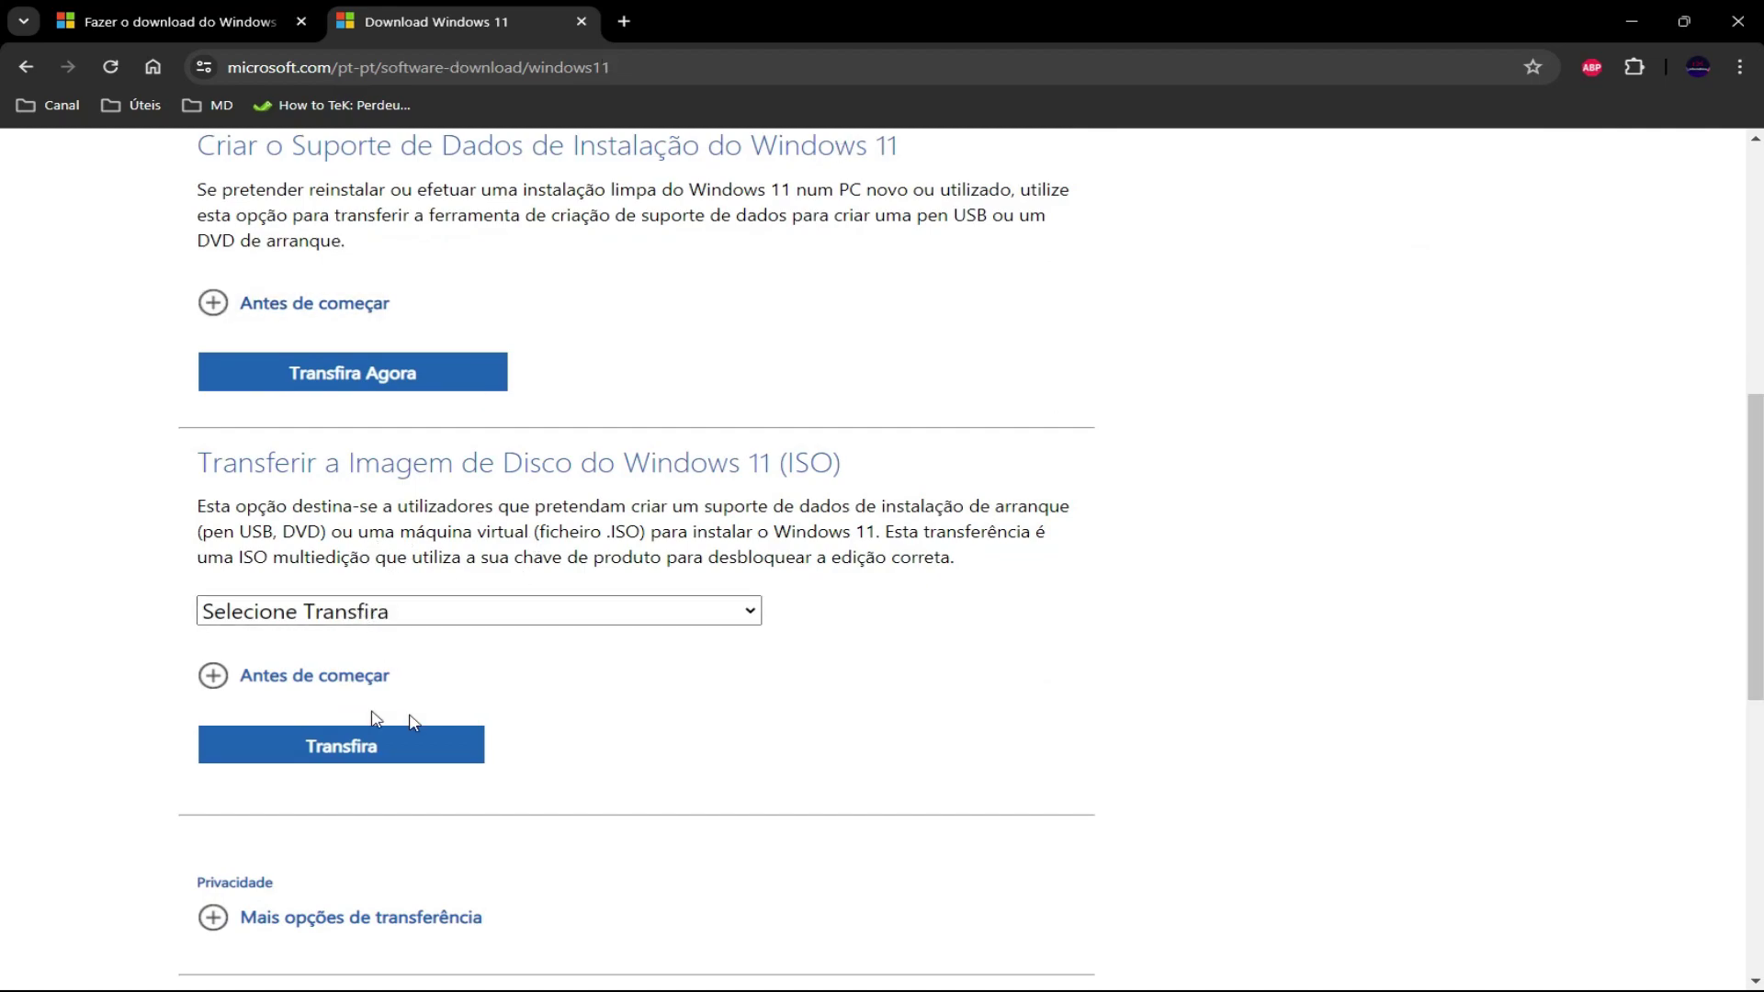
left_click(347, 612)
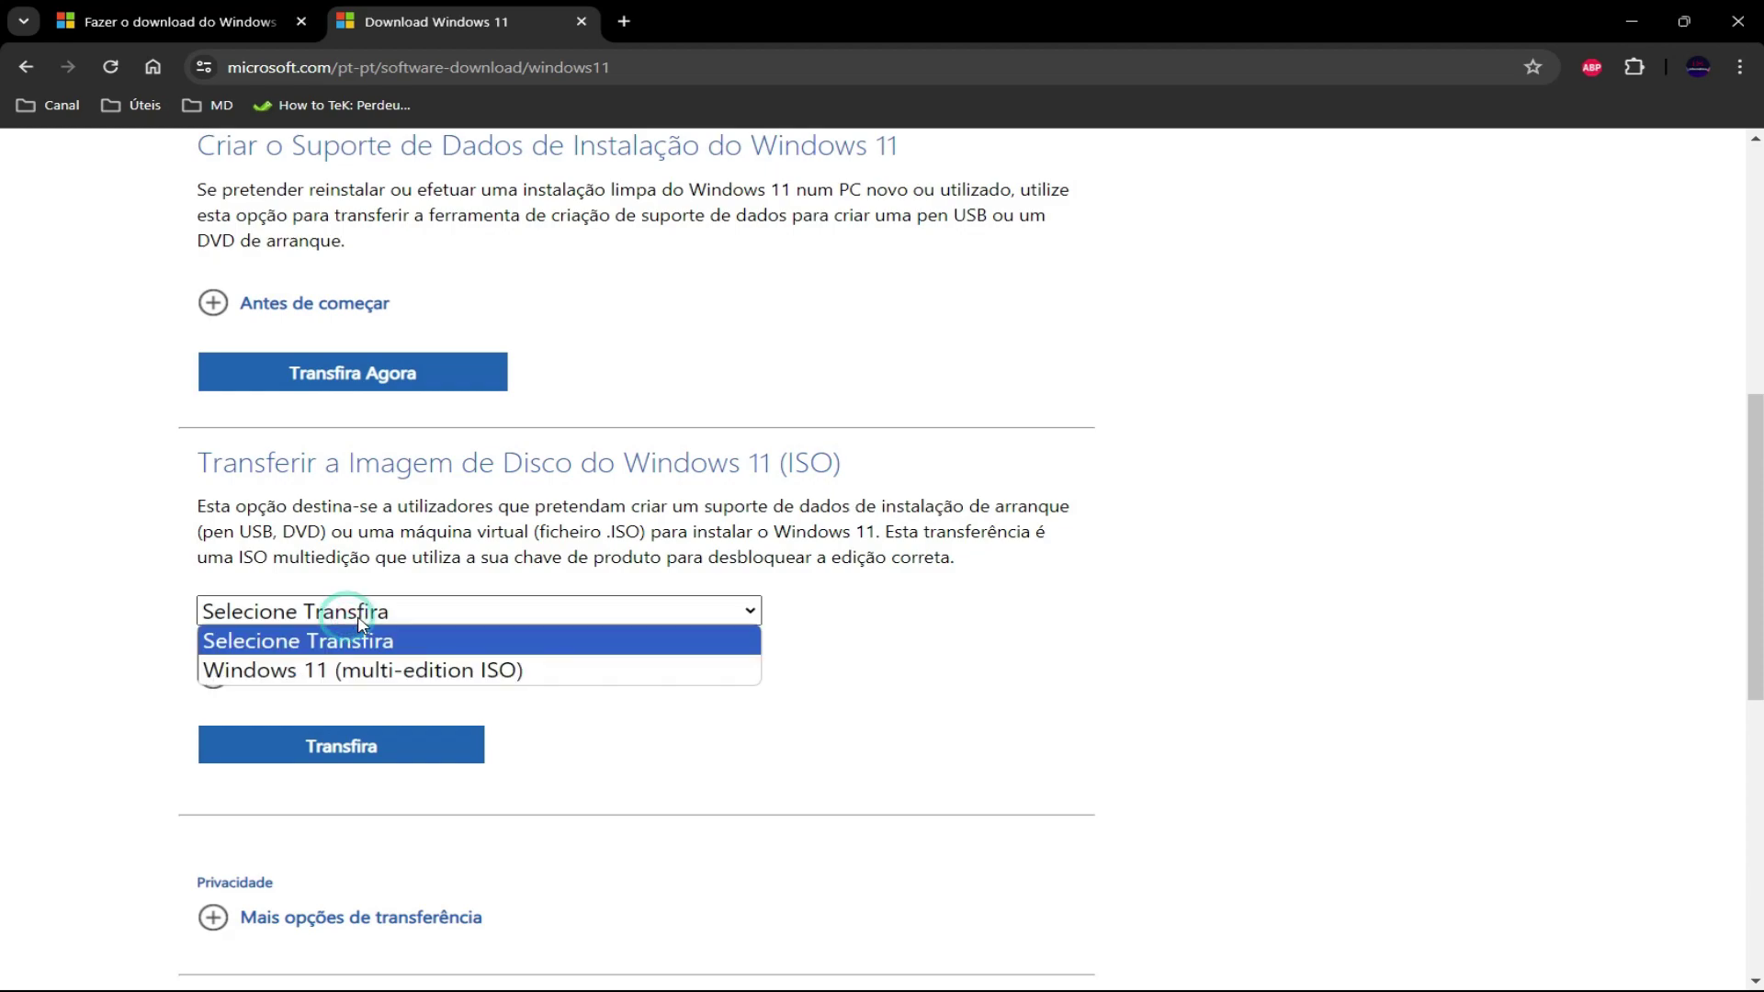
left_click(349, 672)
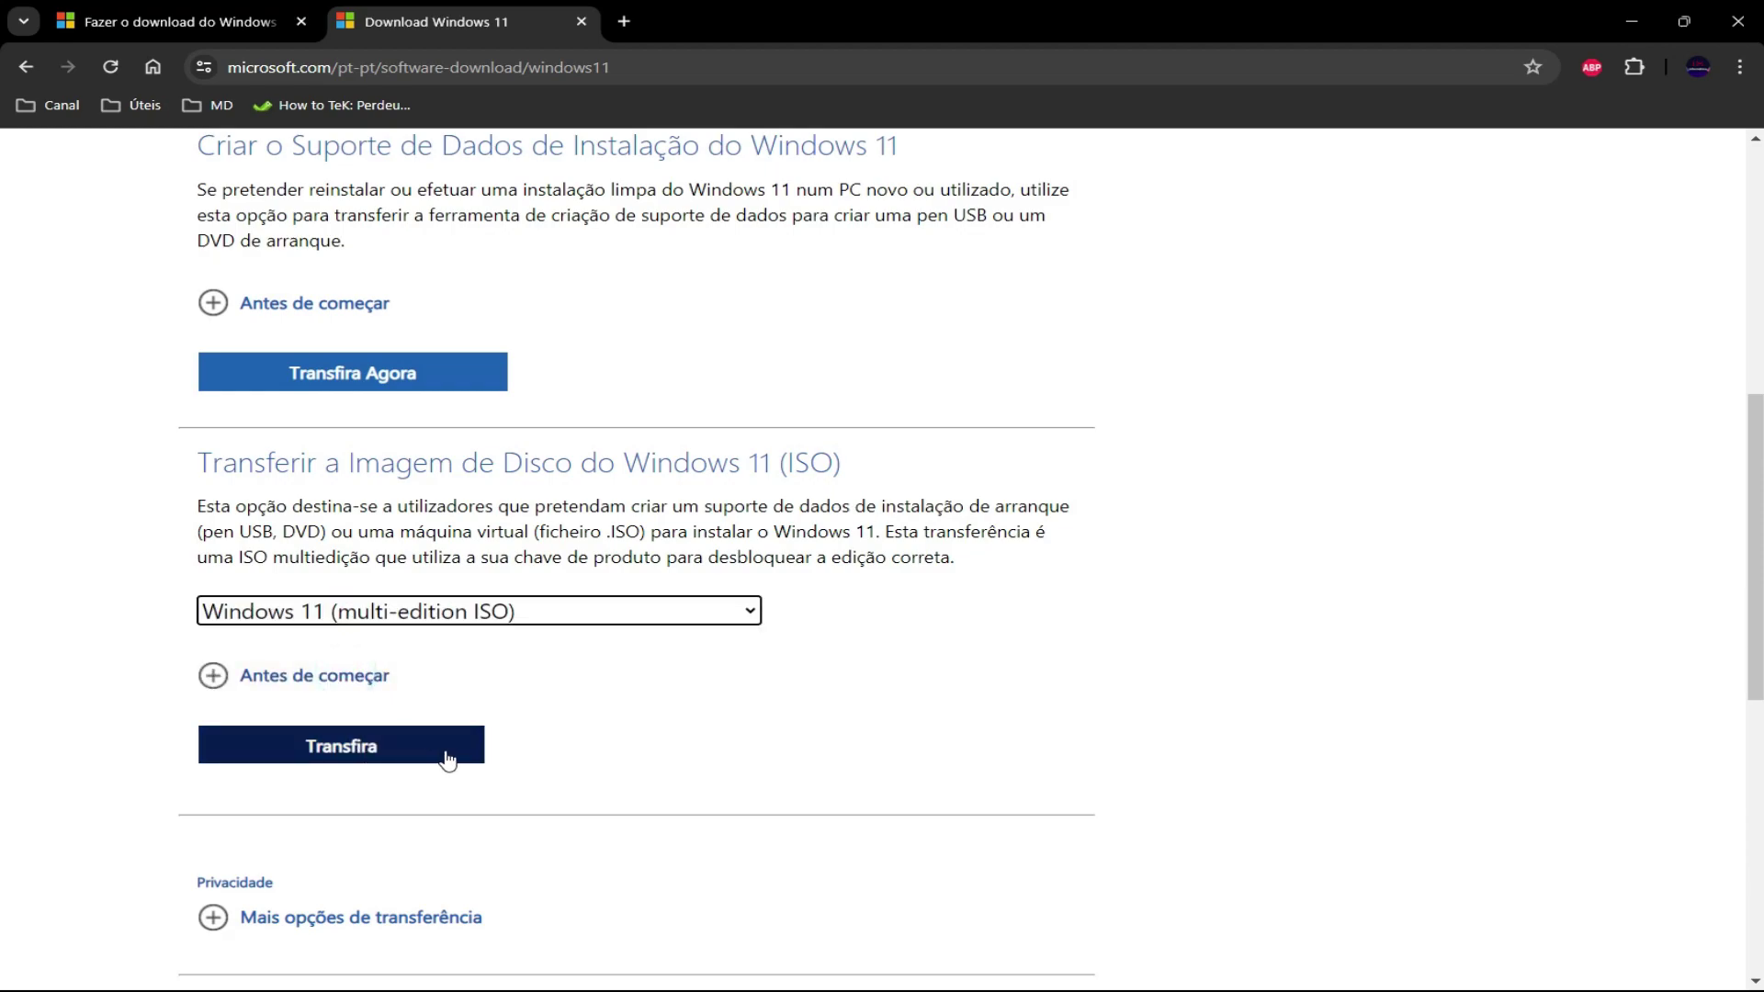
Reload the Windows 10 download page with mobile device emulation in DevTools to reach the ISO page, then close DevTools
left_click(253, 9)
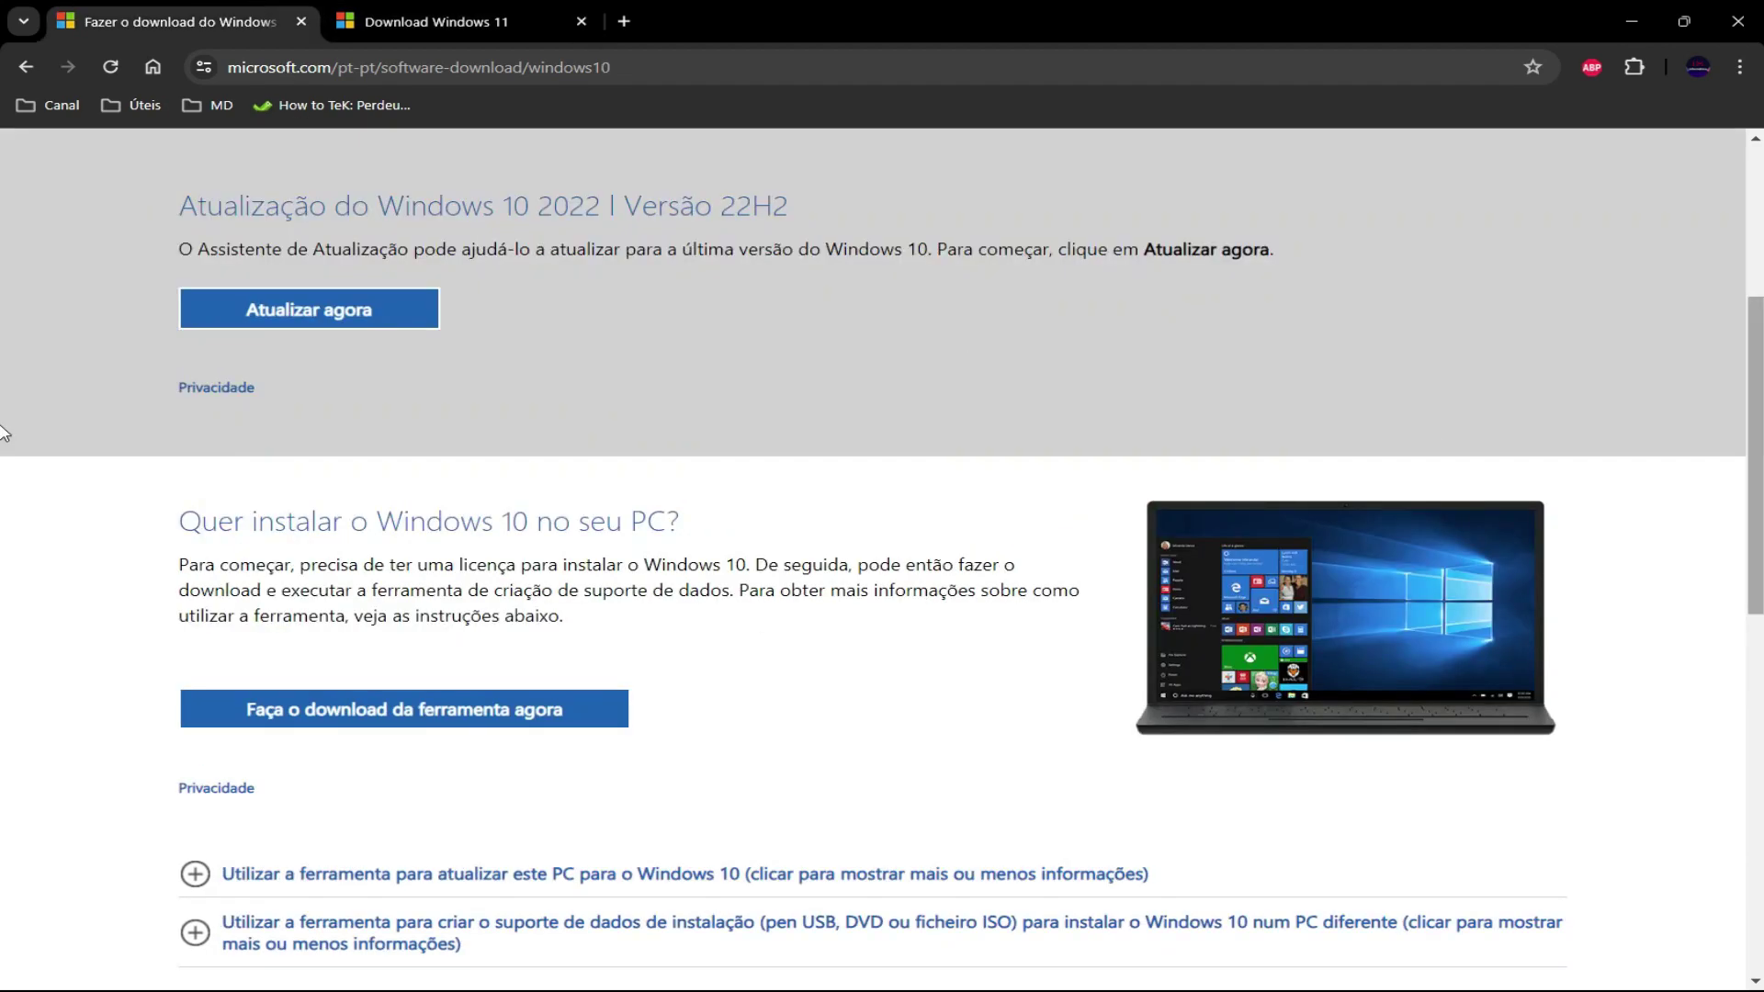
scroll(2, 432, "down", 2)
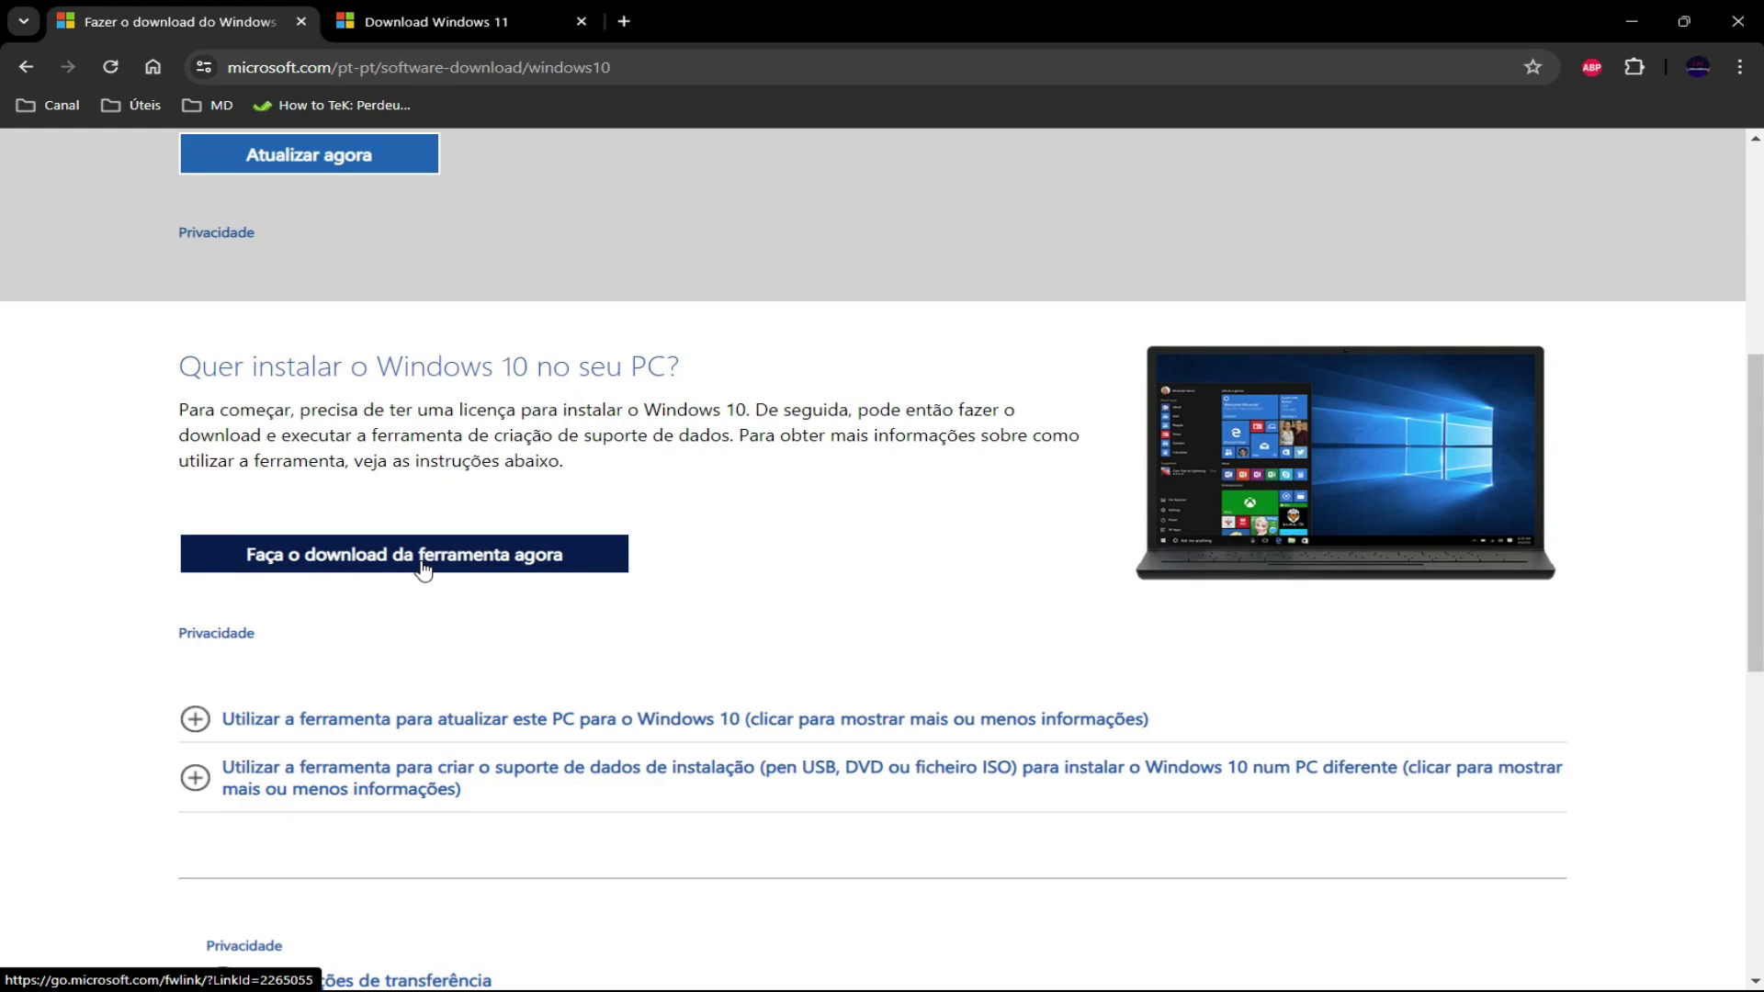
key("F12")
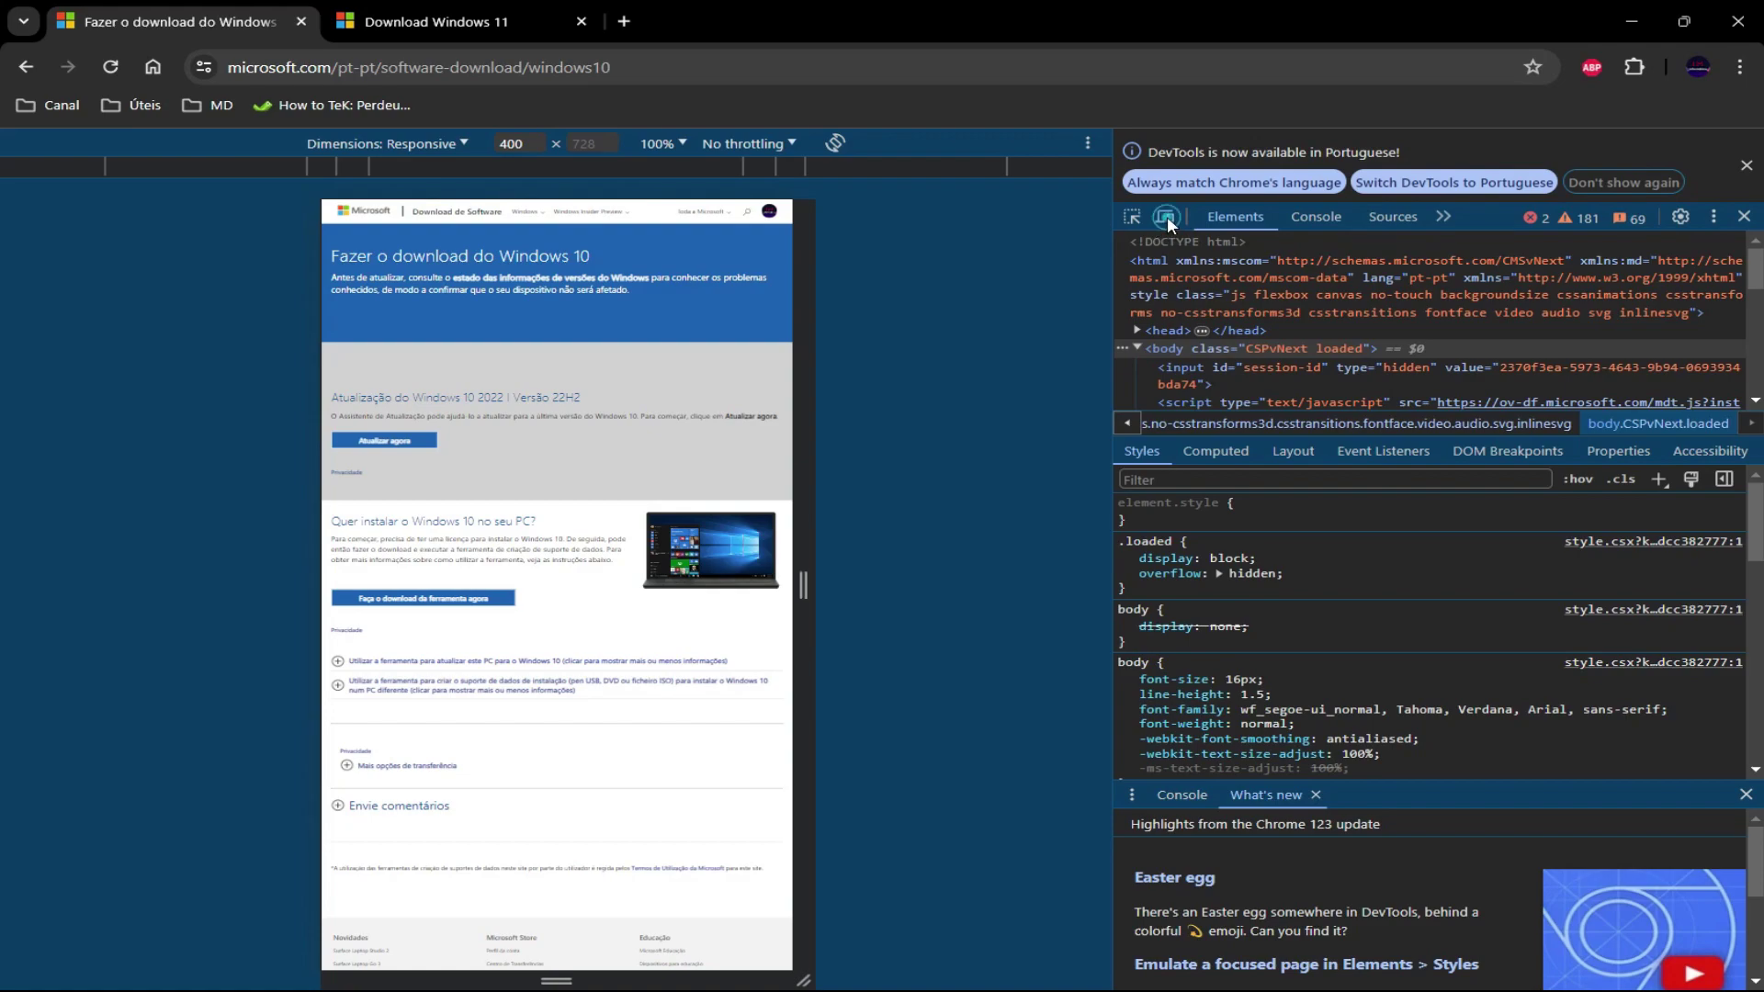
left_click(1165, 218)
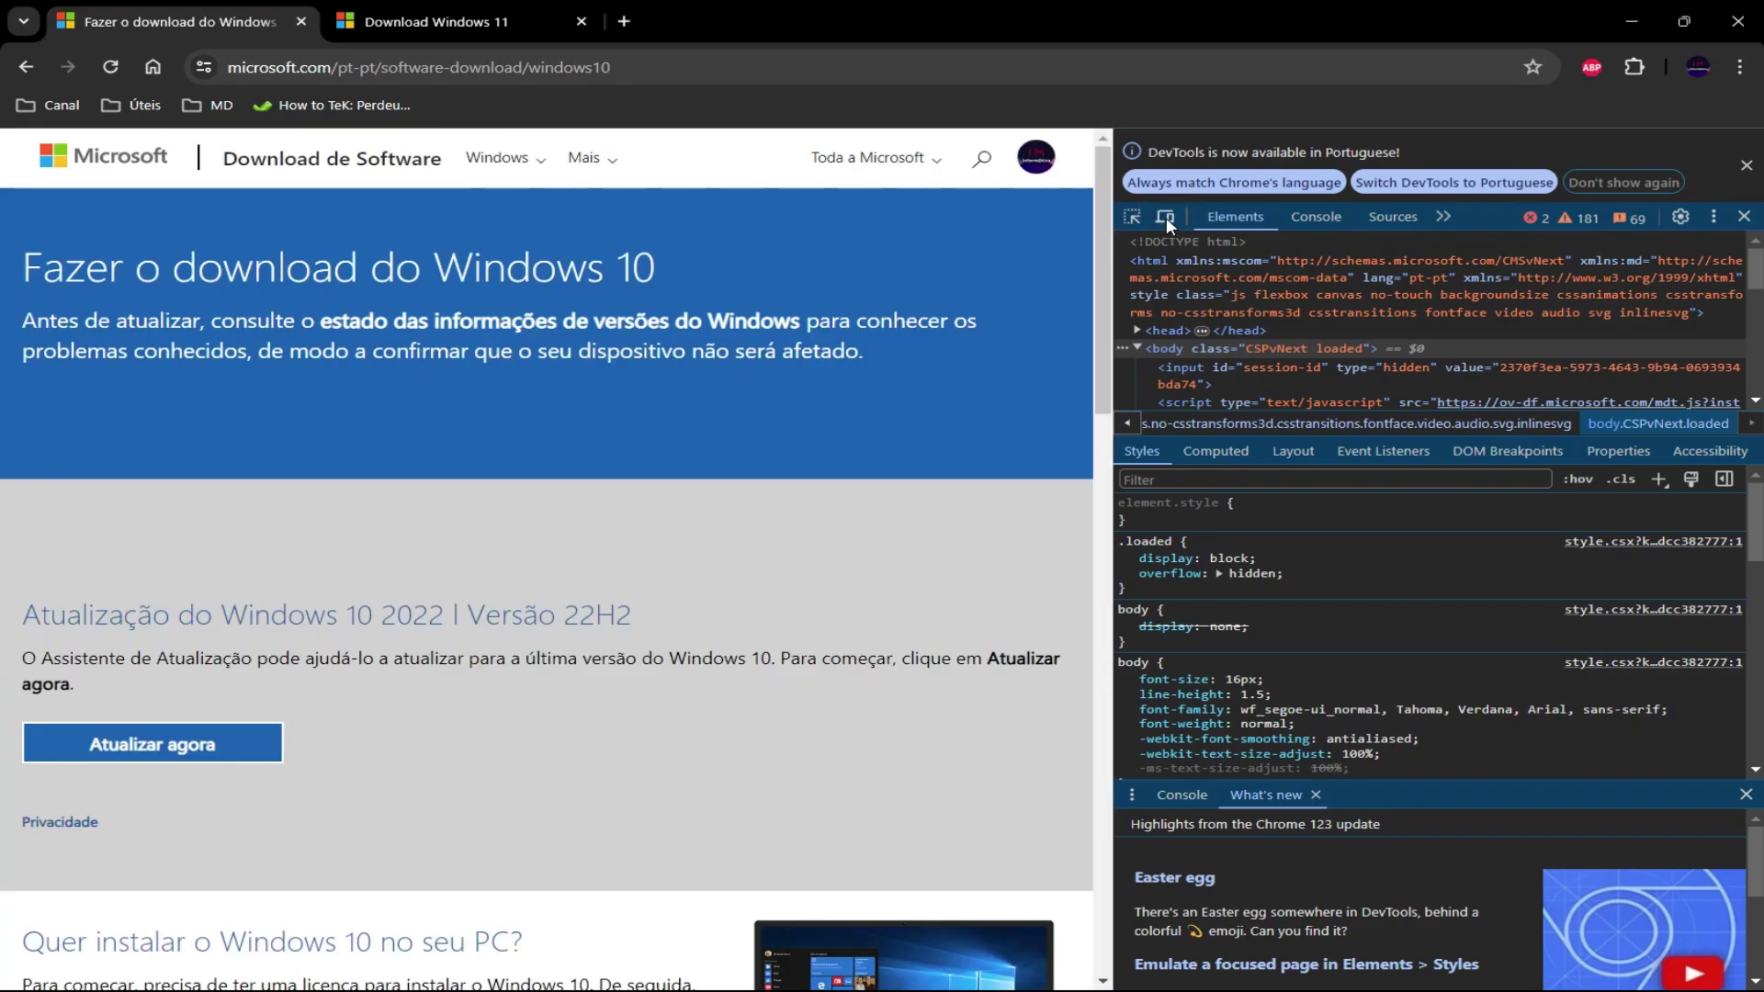
left_click(1166, 218)
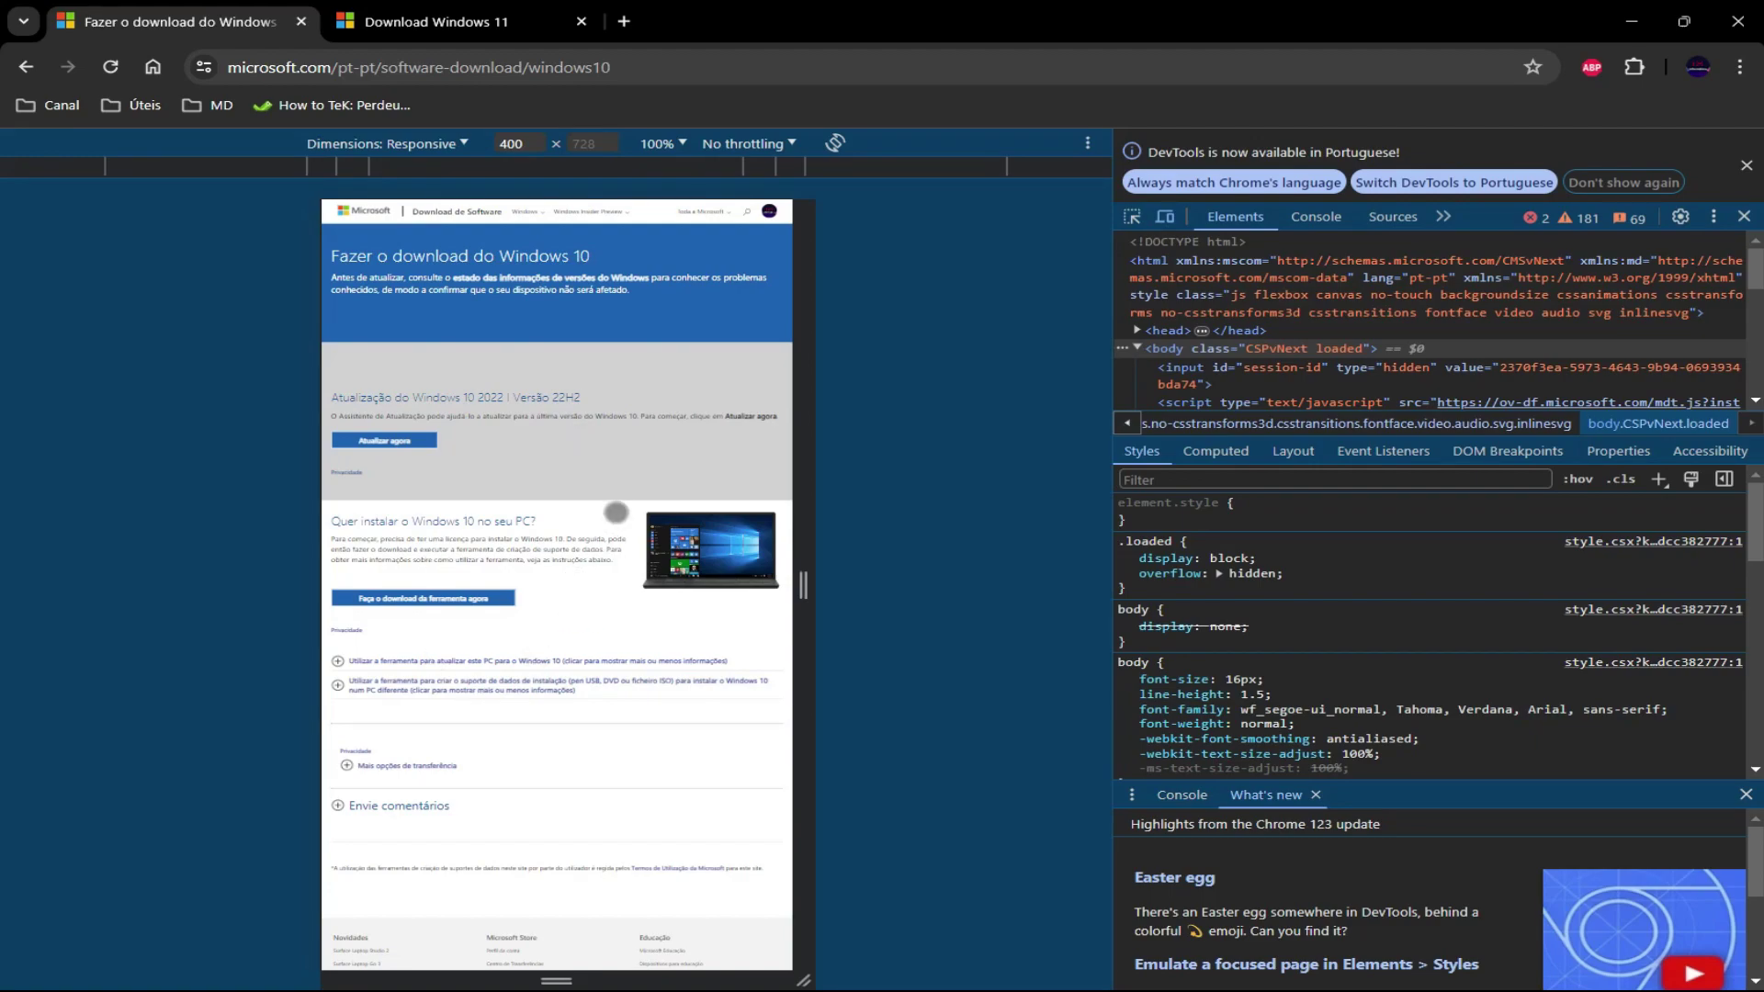
key("F5")
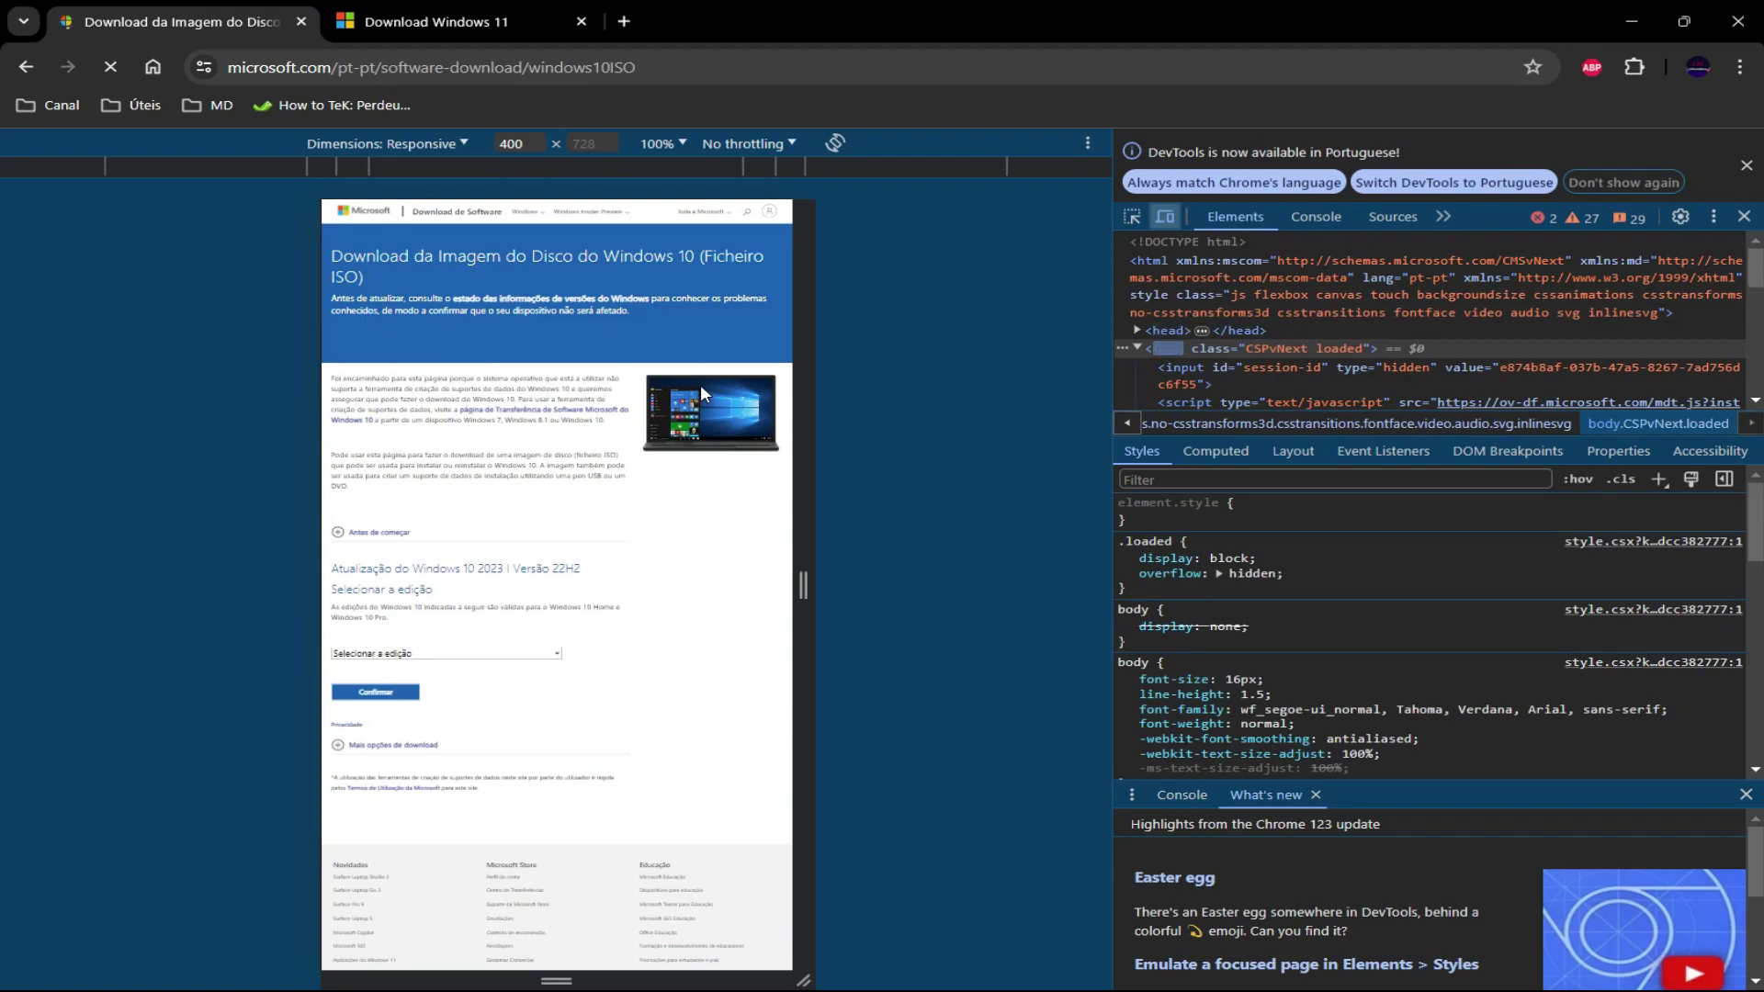
key("F12")
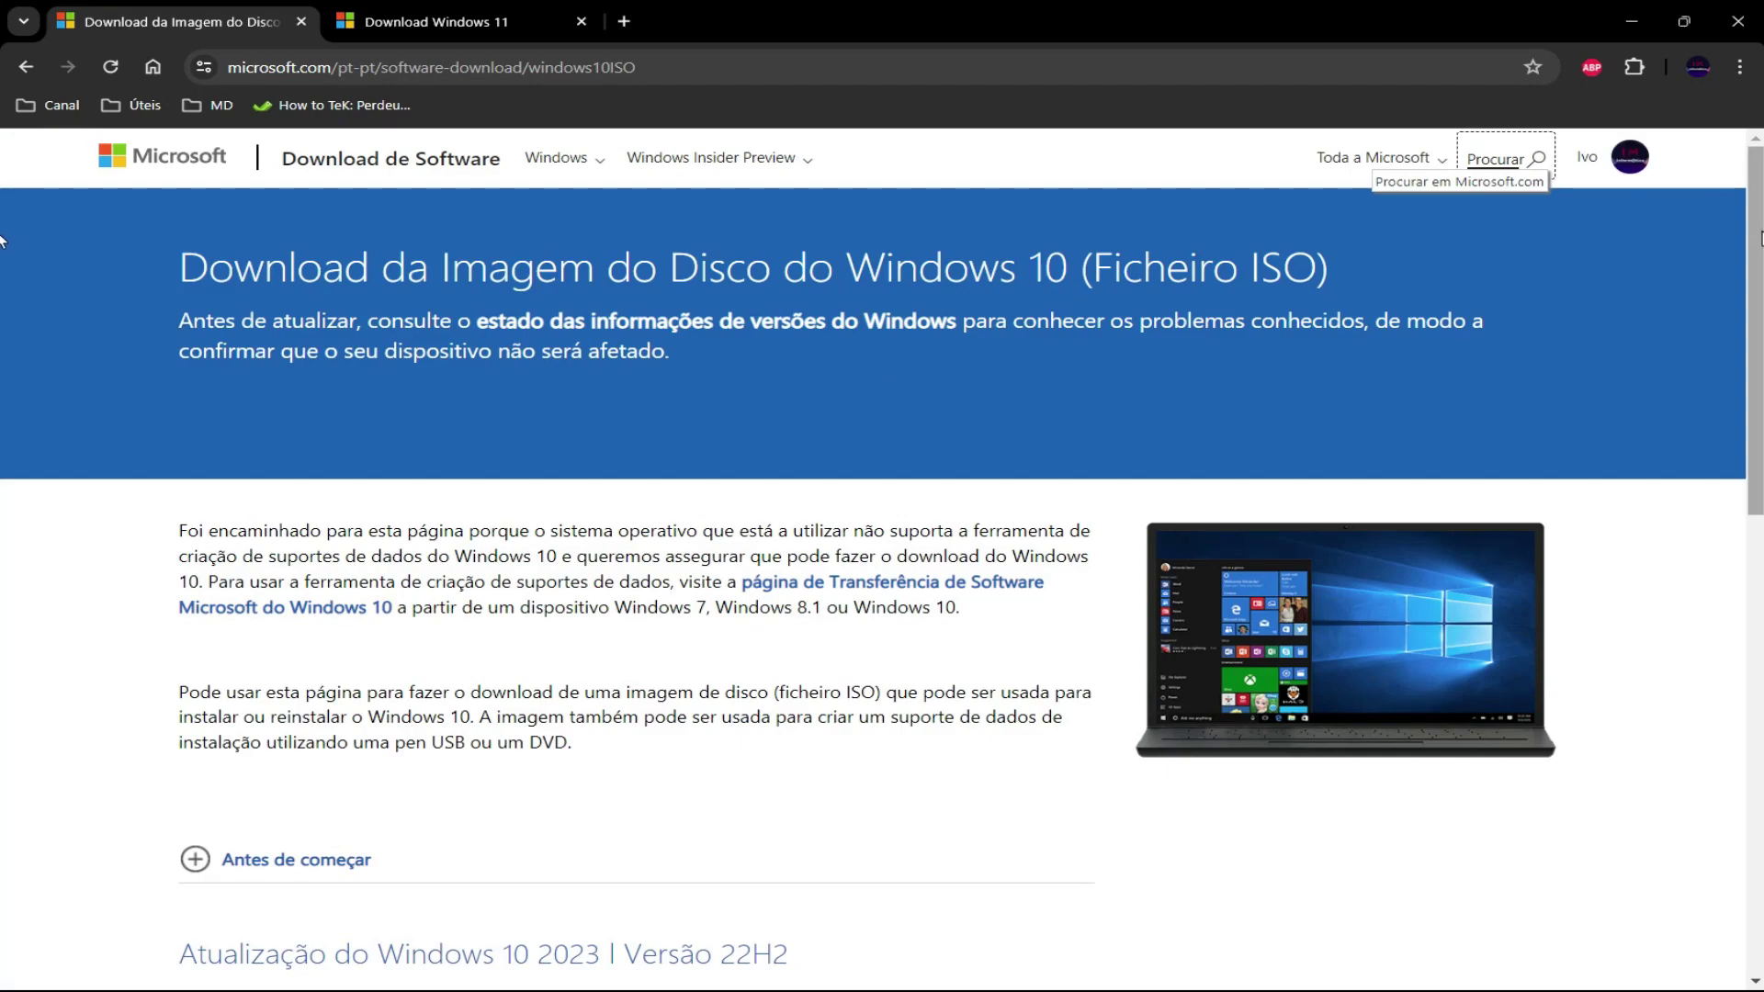
Select Windows 10 (multi-edition ISO) as the edition to download, then close the browser
scroll(2, 240, "down", 8)
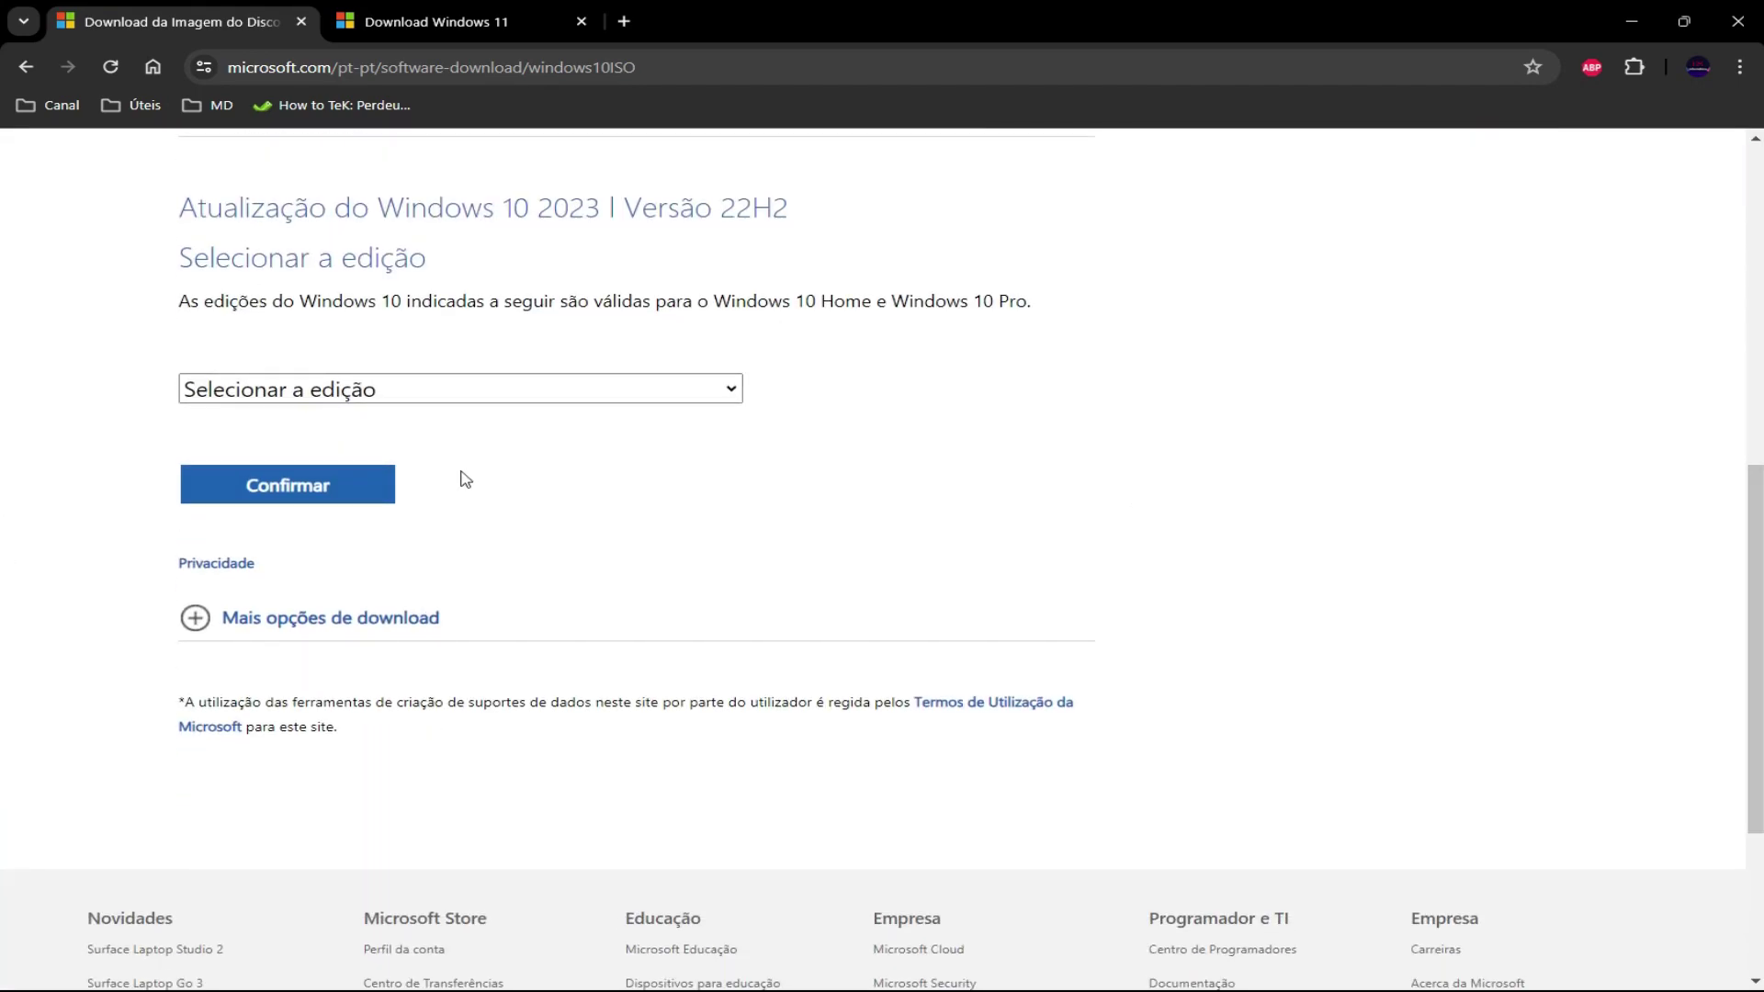
left_click(267, 397)
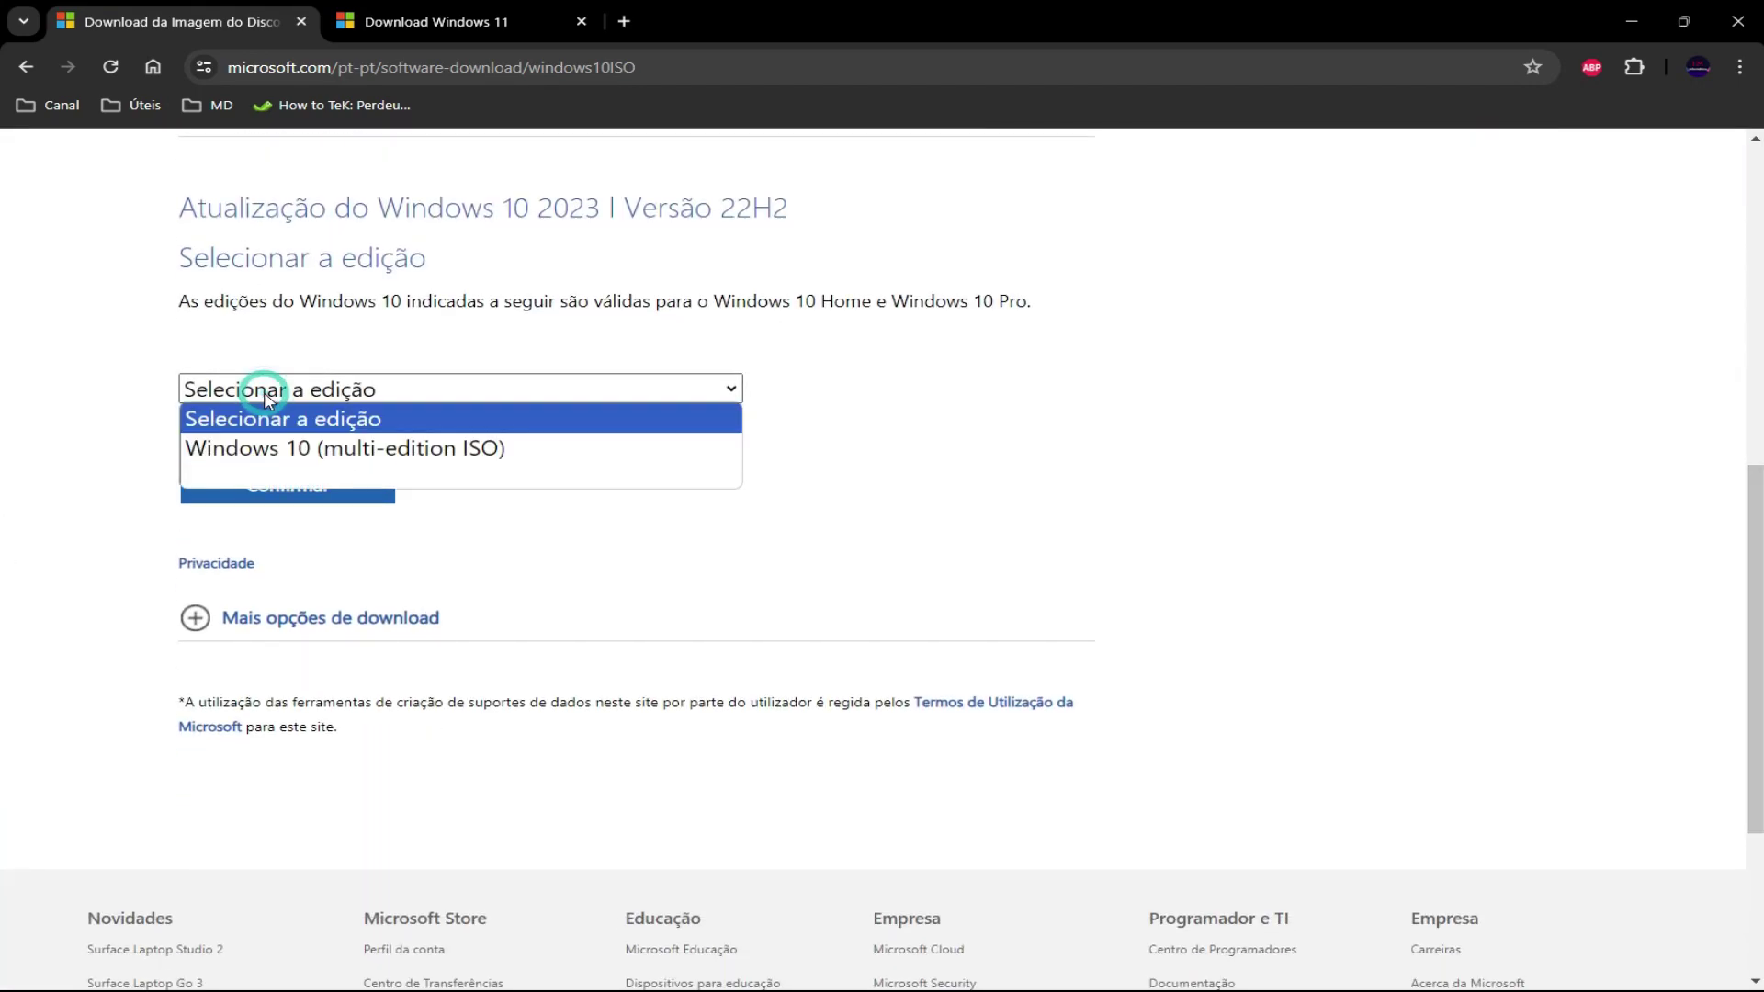
left_click(304, 452)
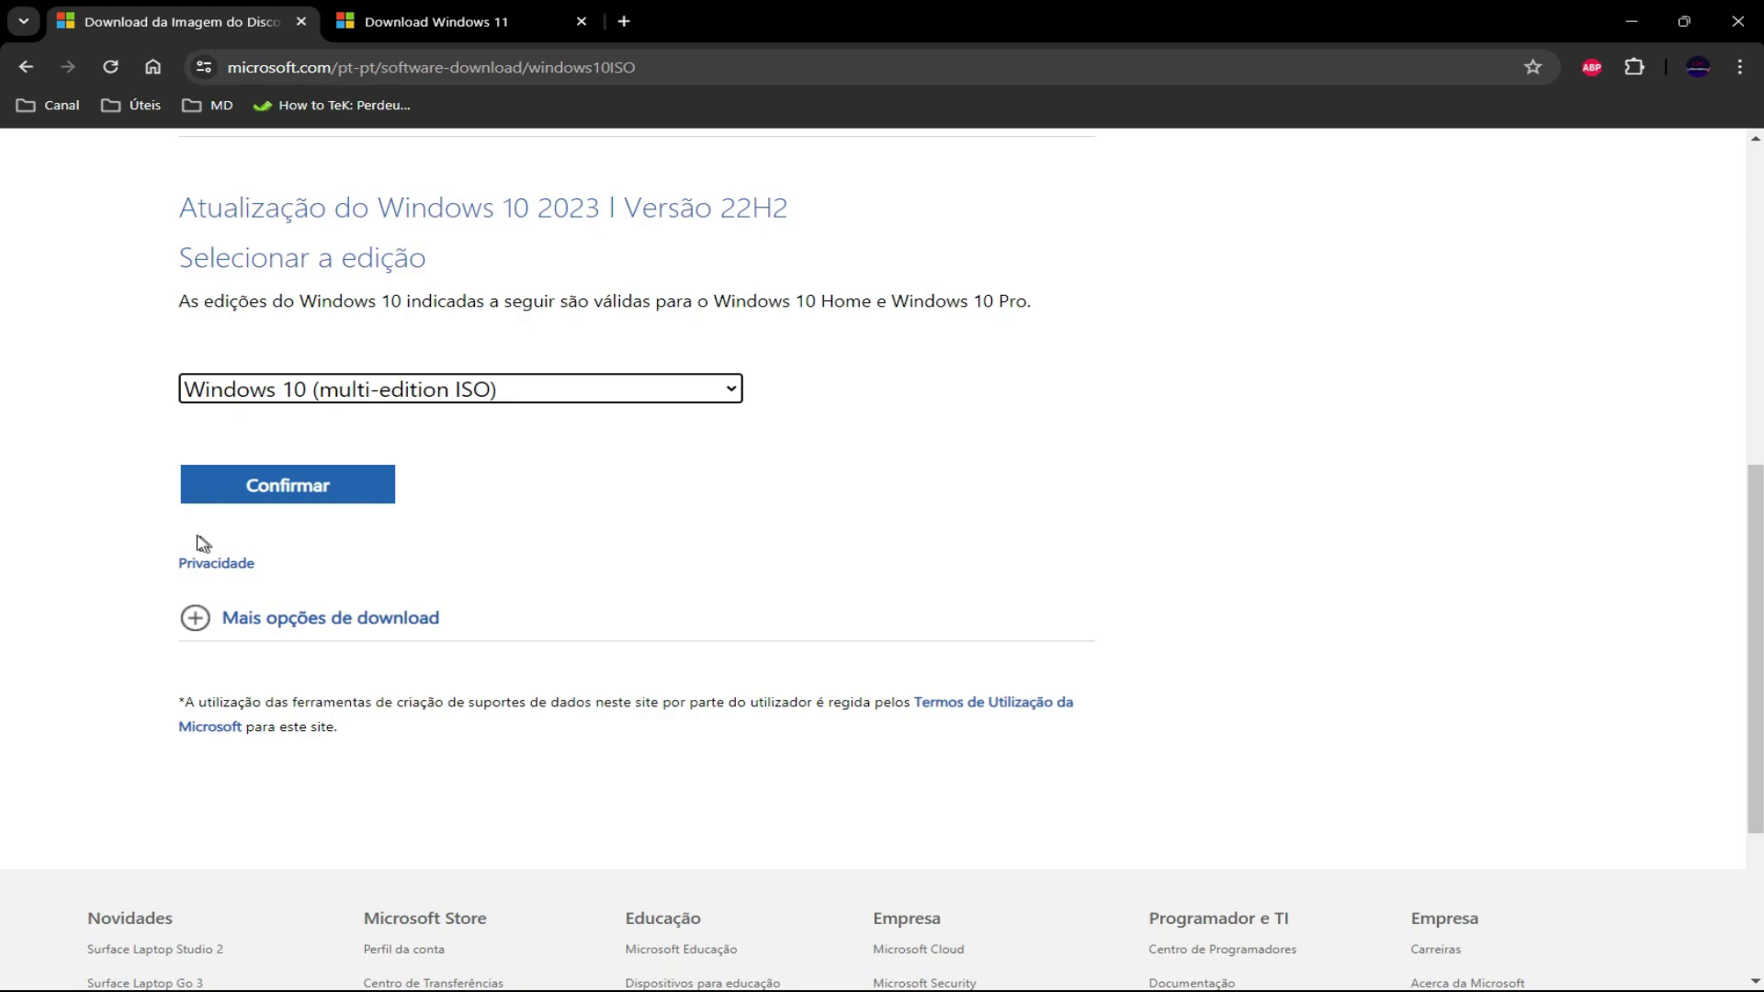
left_click(1745, 26)
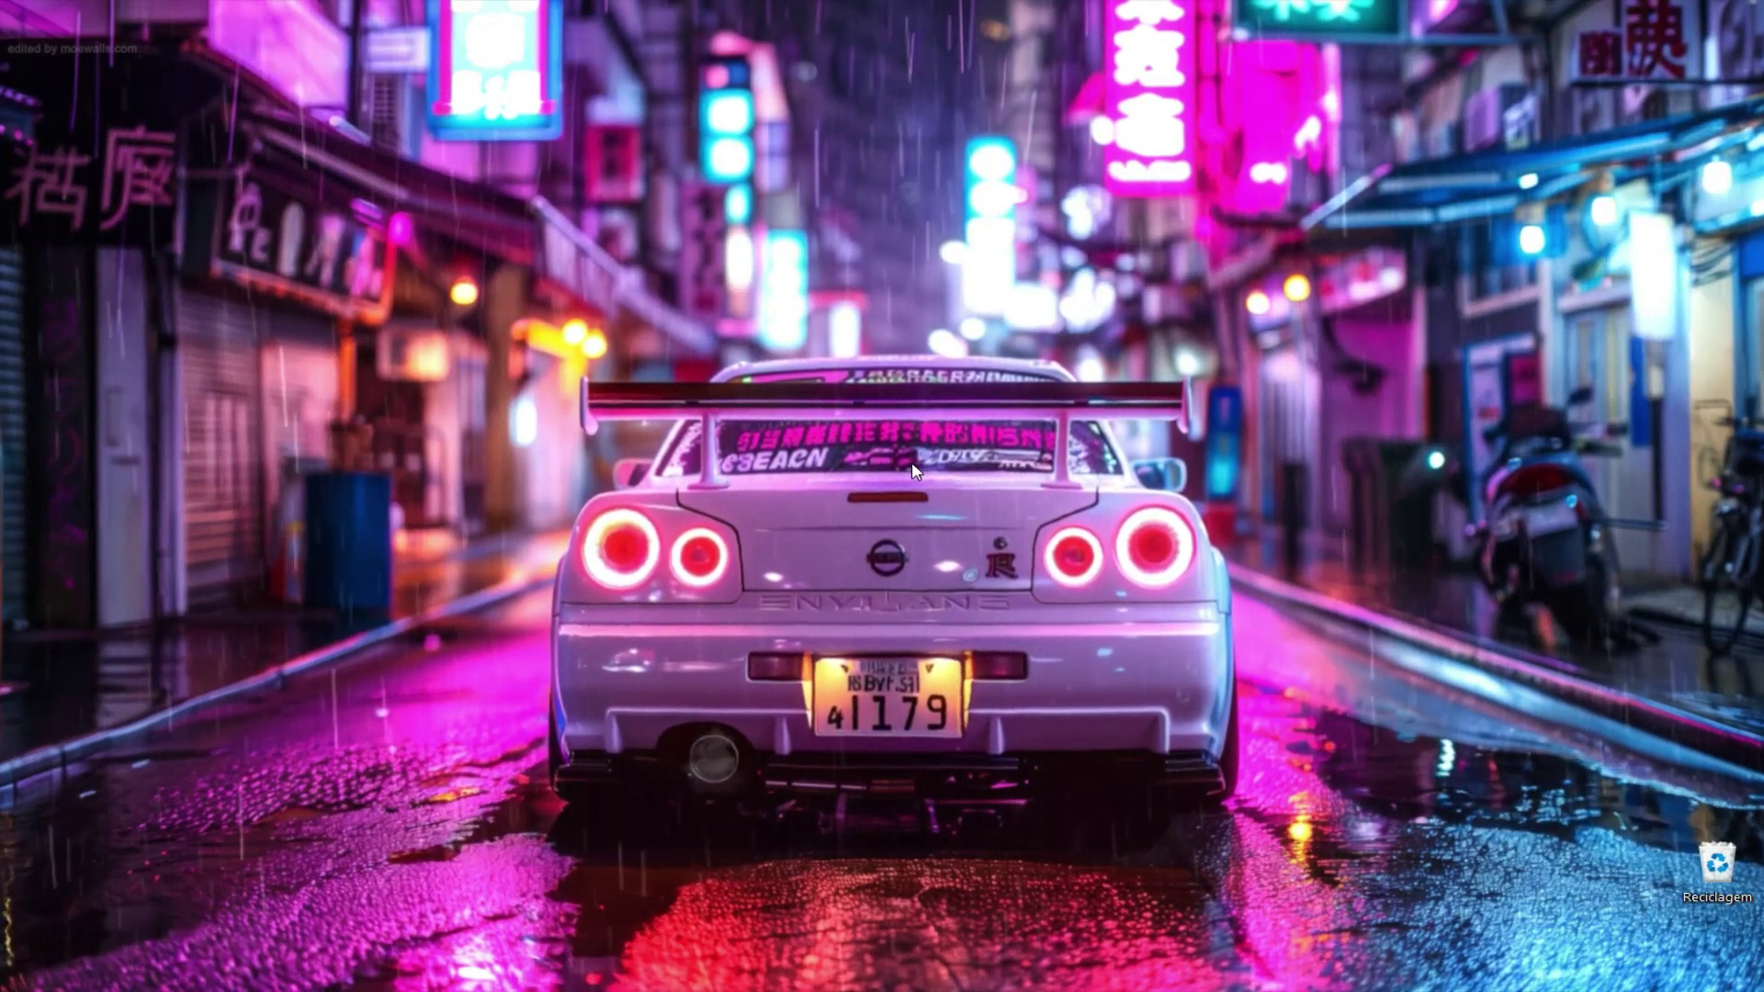
Find and open Hyper-V Manager (Gestor de Hyper-V)
key("super")
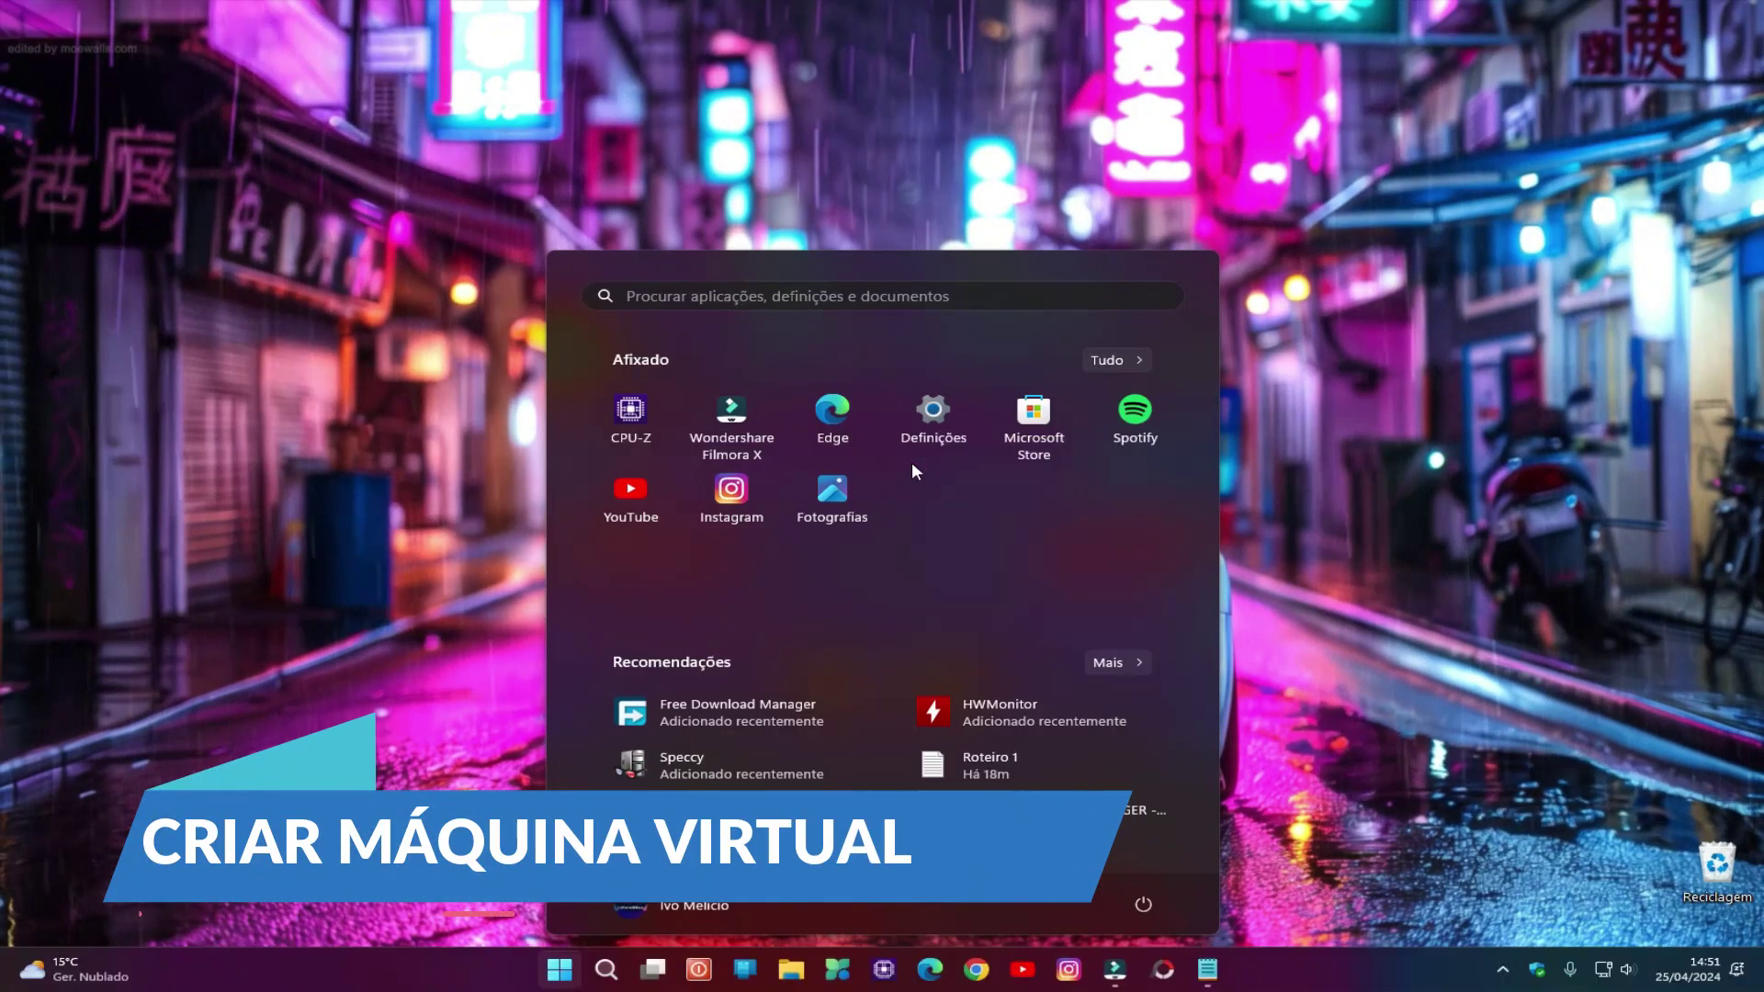
type("hyper")
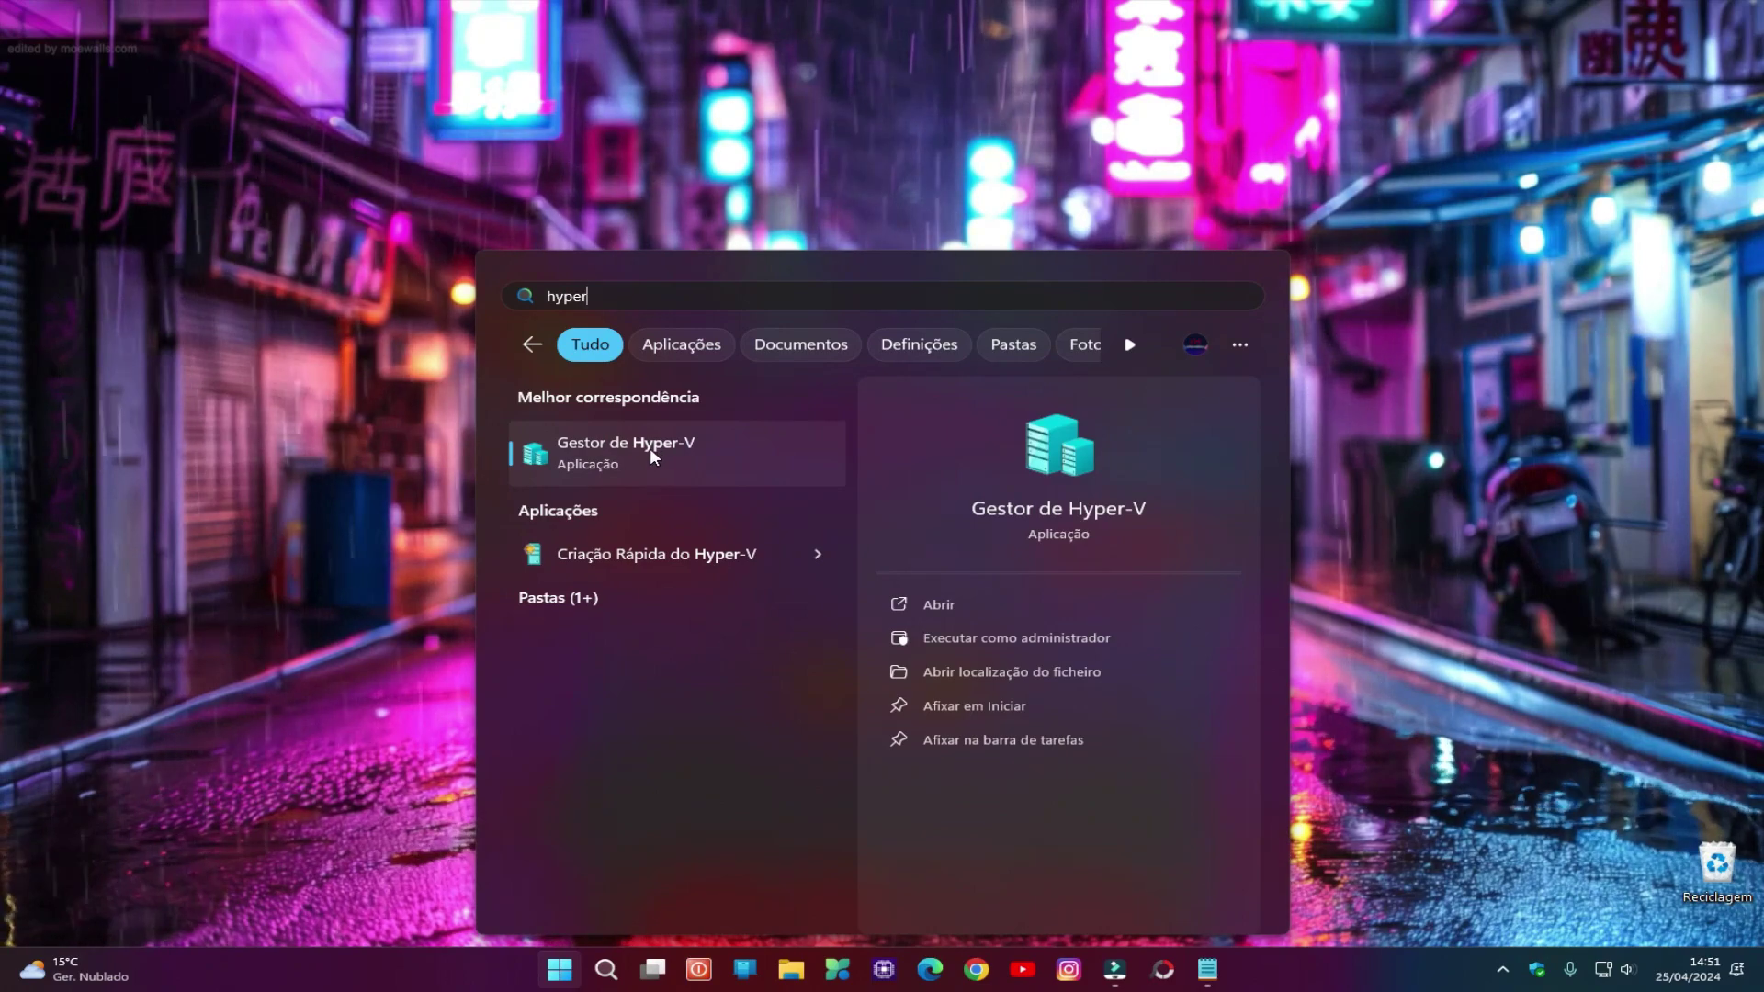
left_click(649, 443)
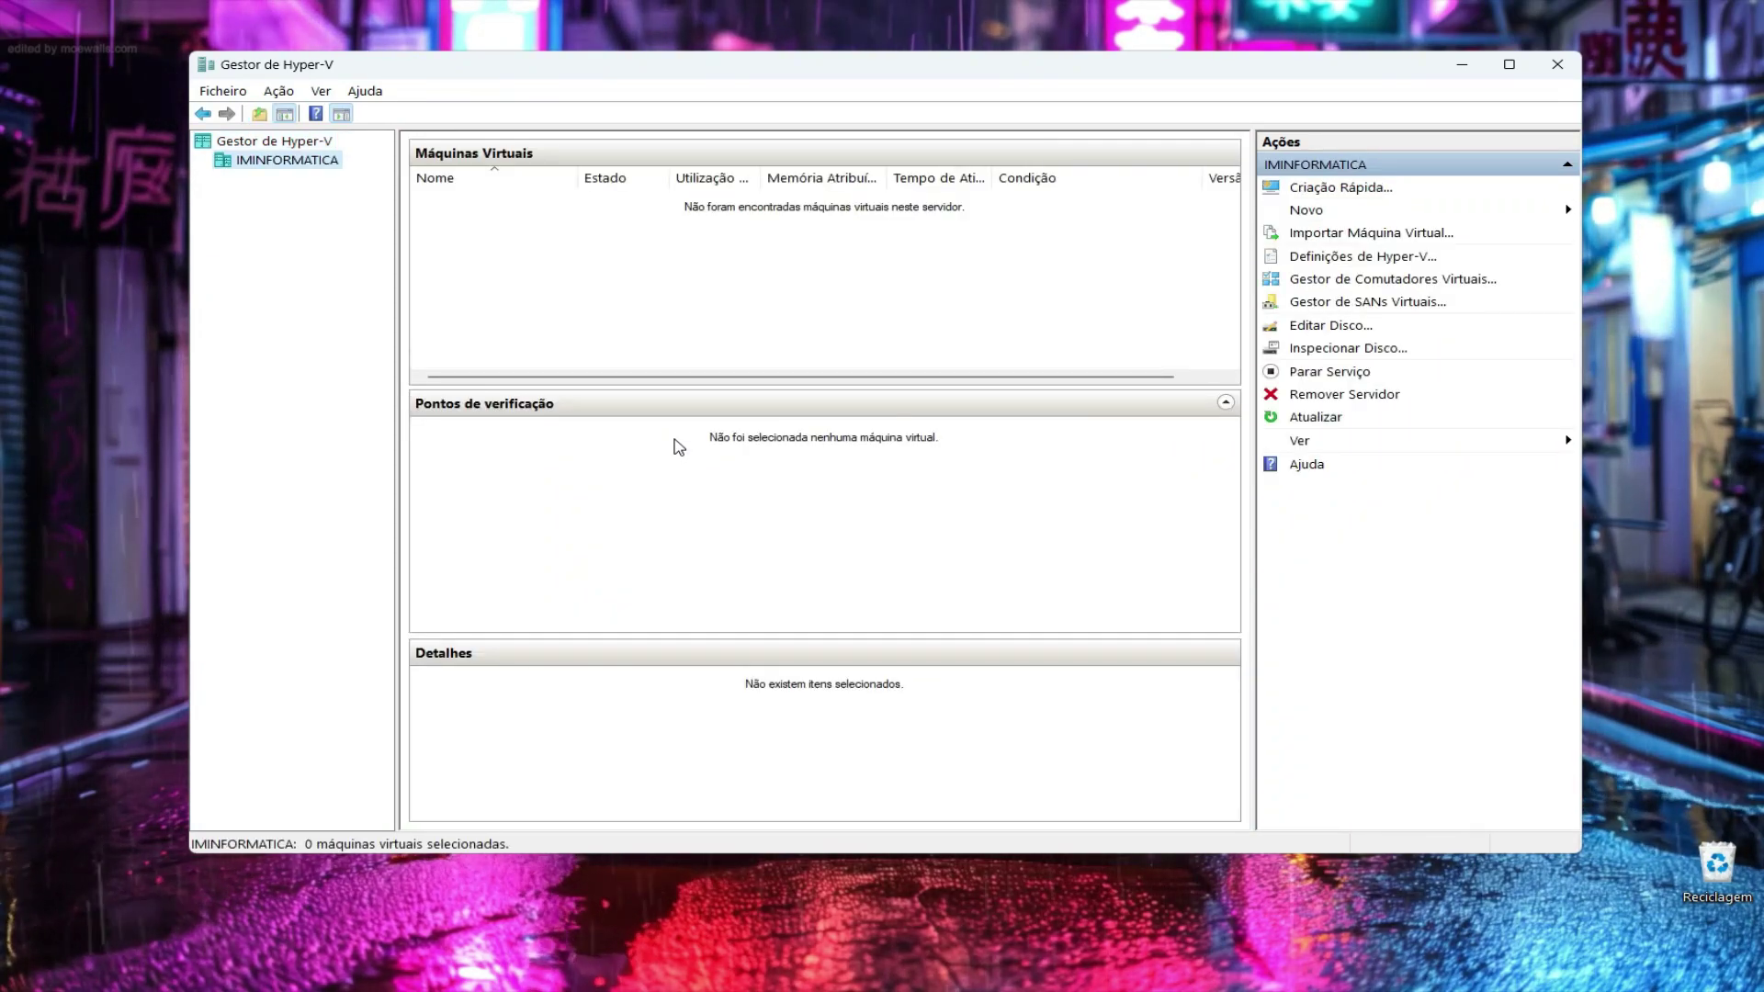
key("super")
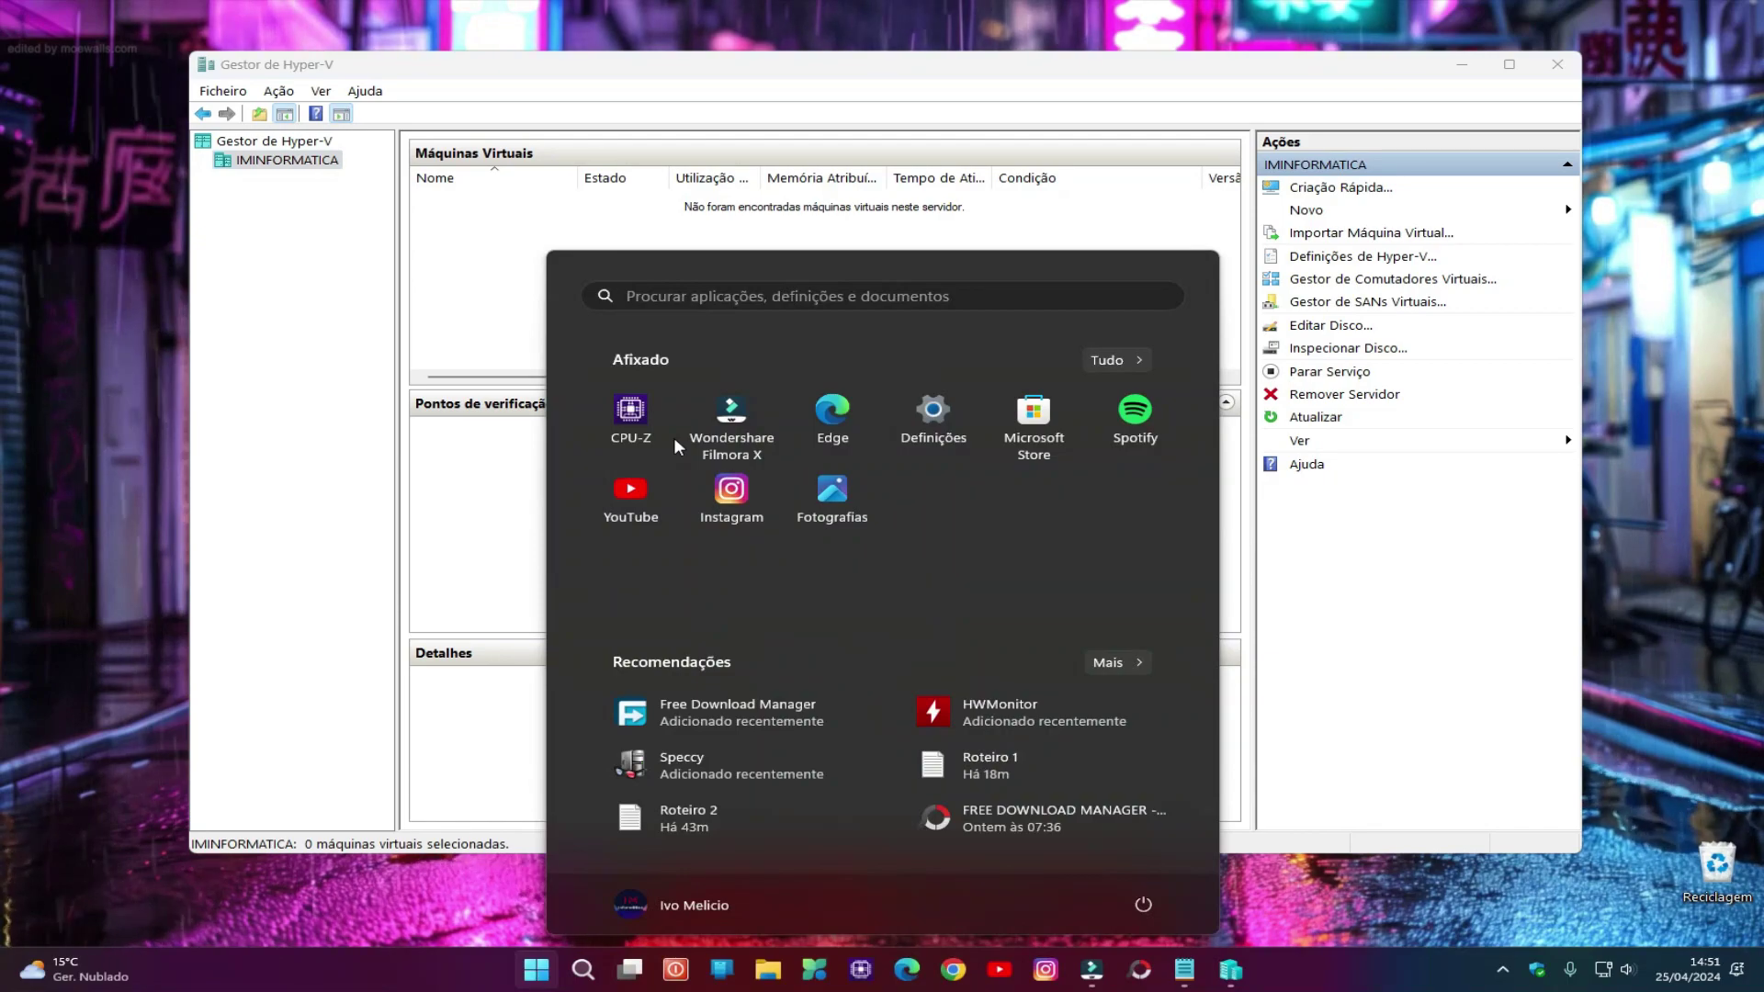
type("hyper")
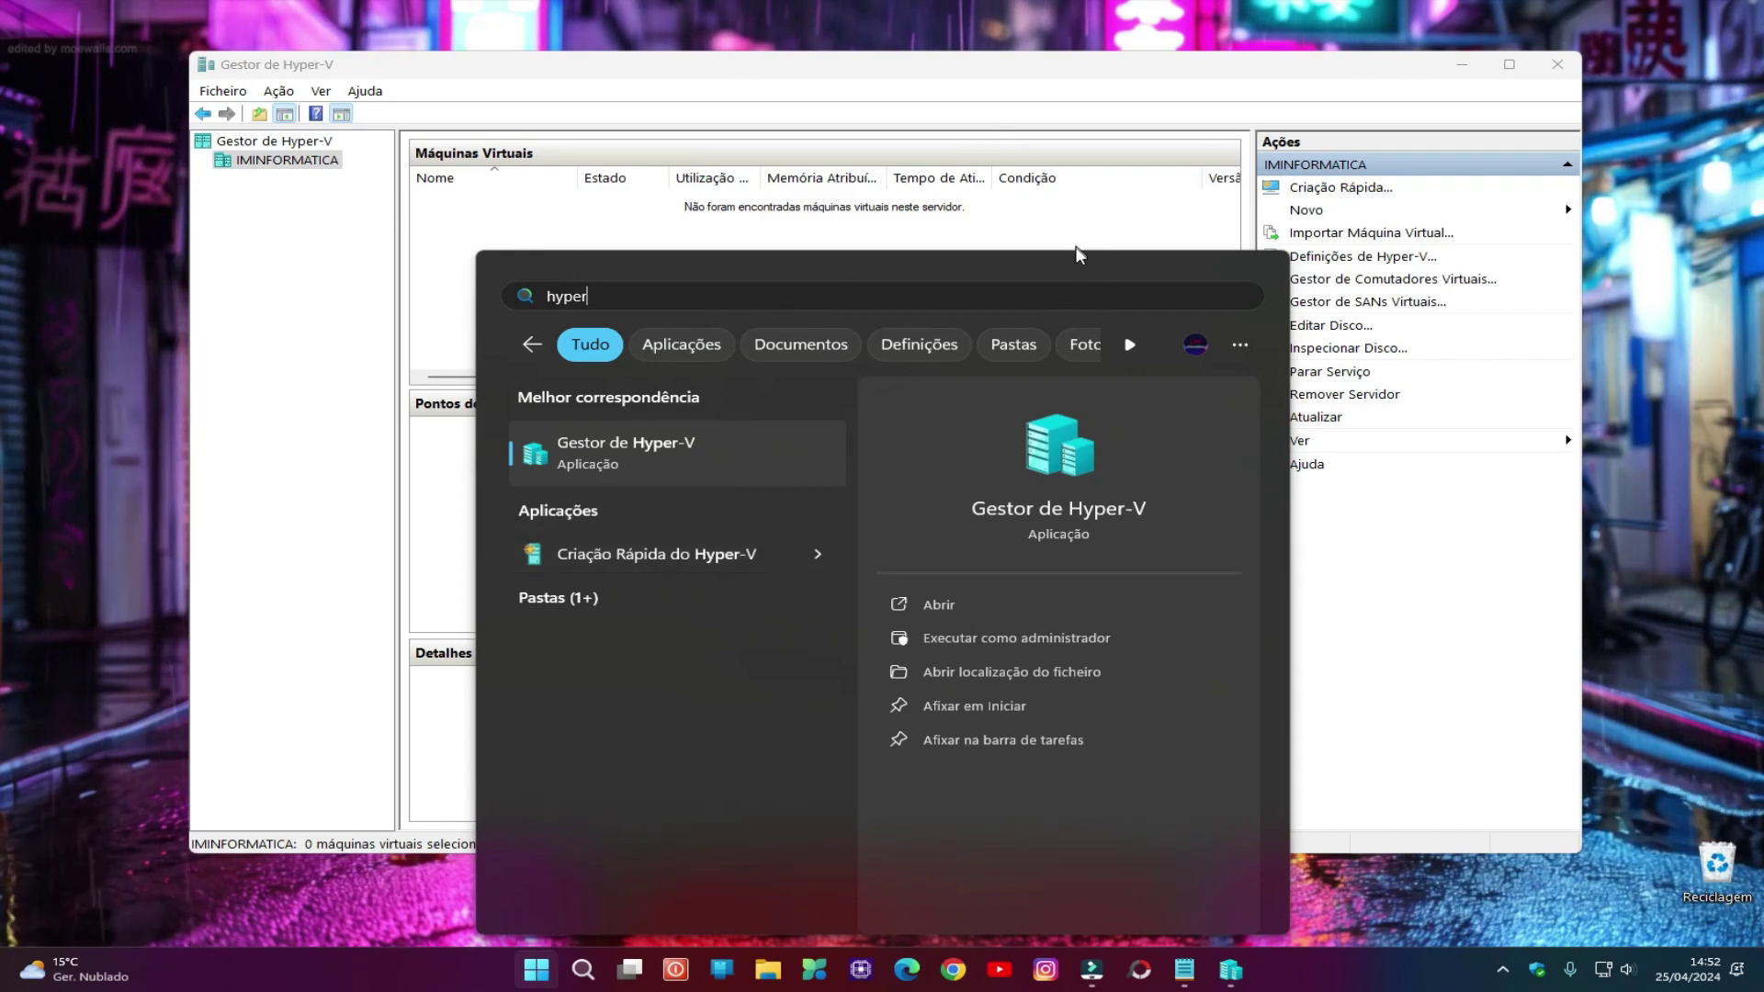
left_click(597, 76)
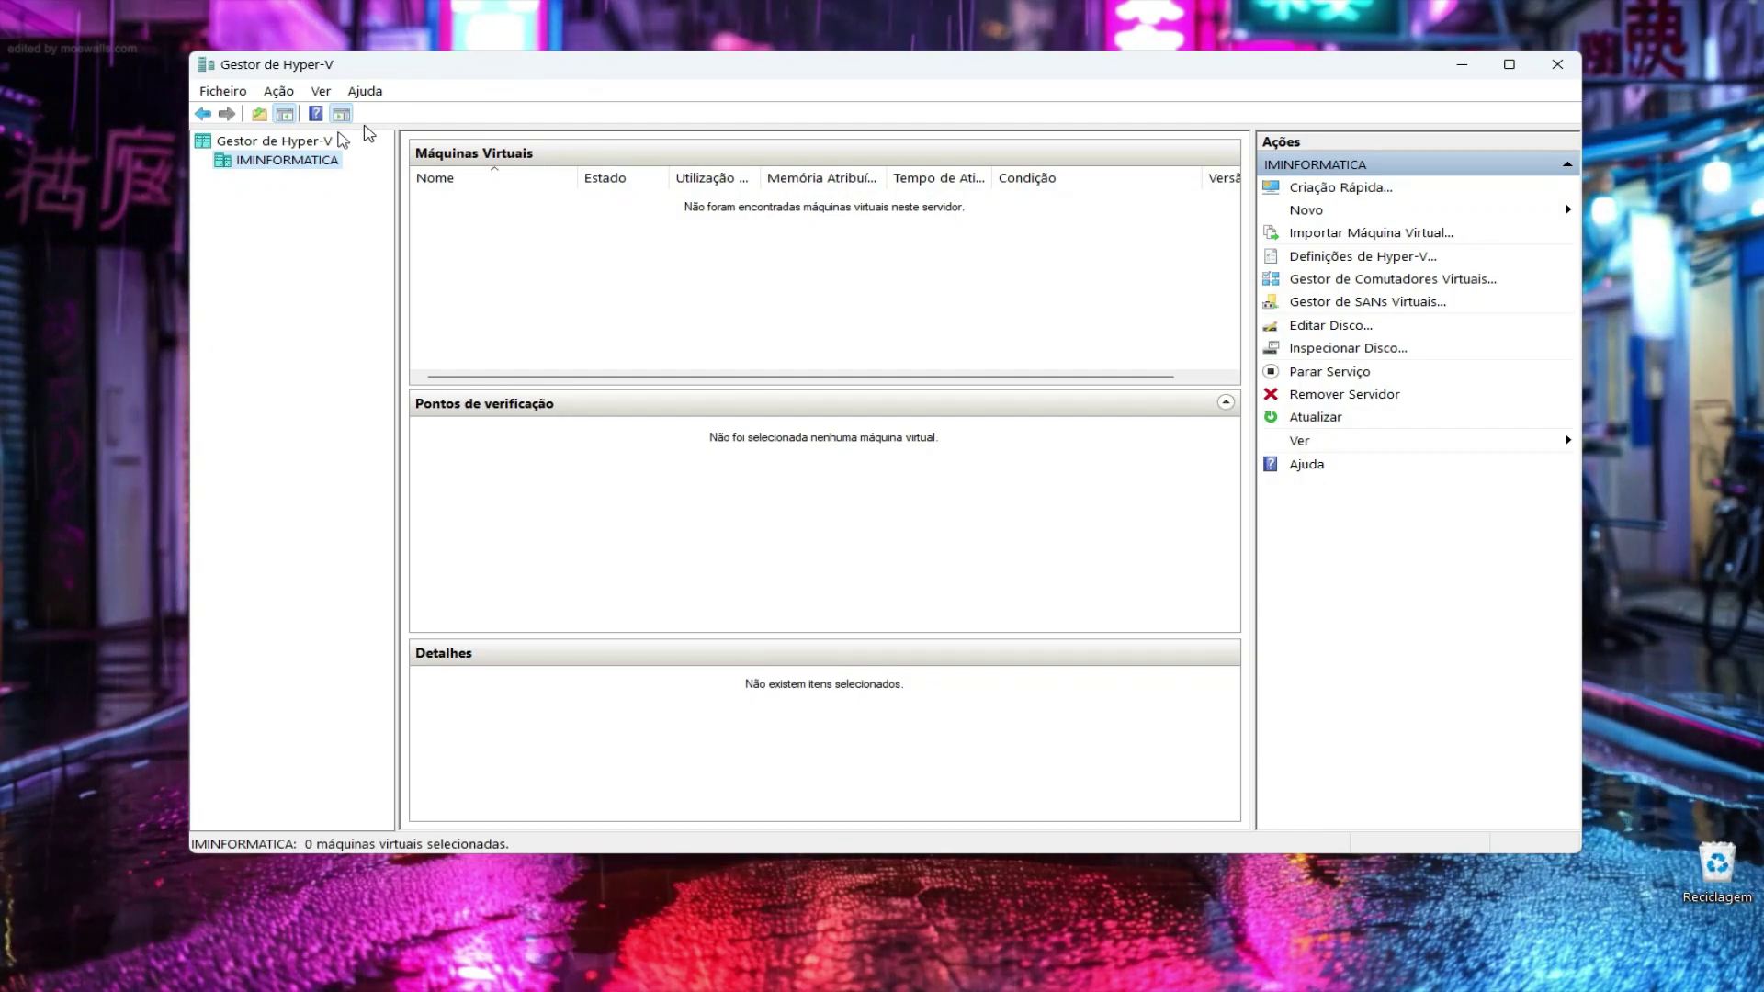
Start creating a new virtual machine on the local Hyper-V server and name it Windows 10
right_click(258, 163)
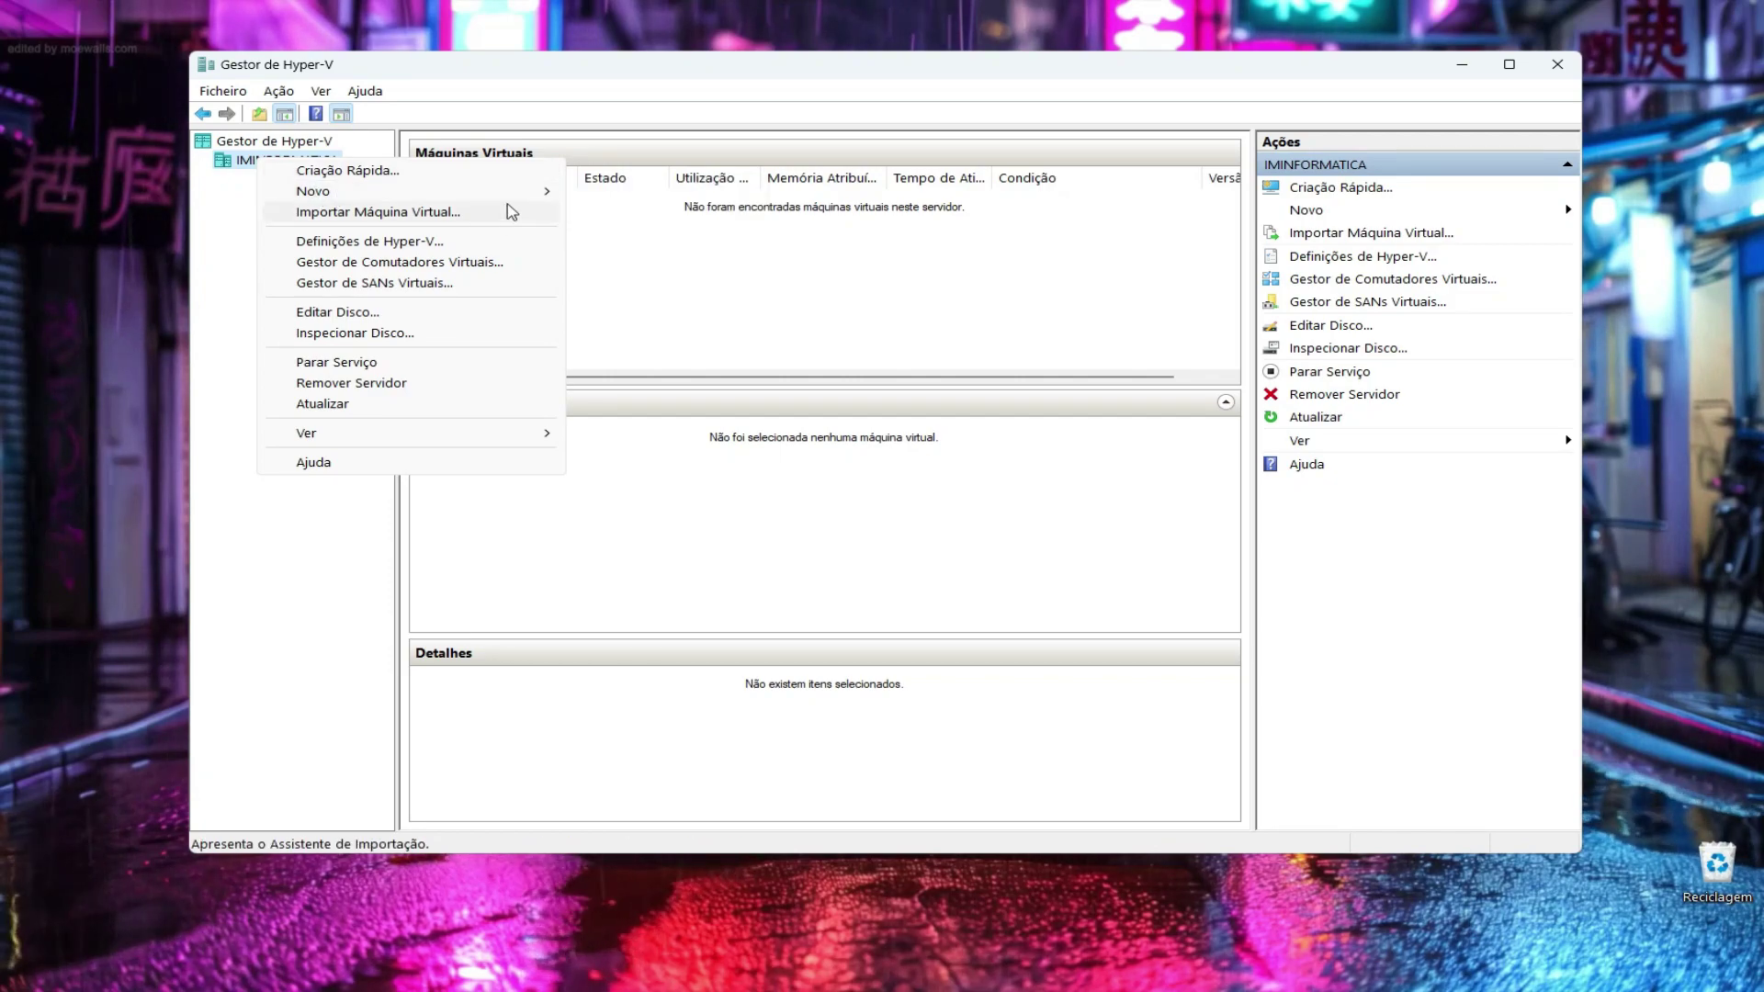
mouse_move(528, 192)
left_click(605, 190)
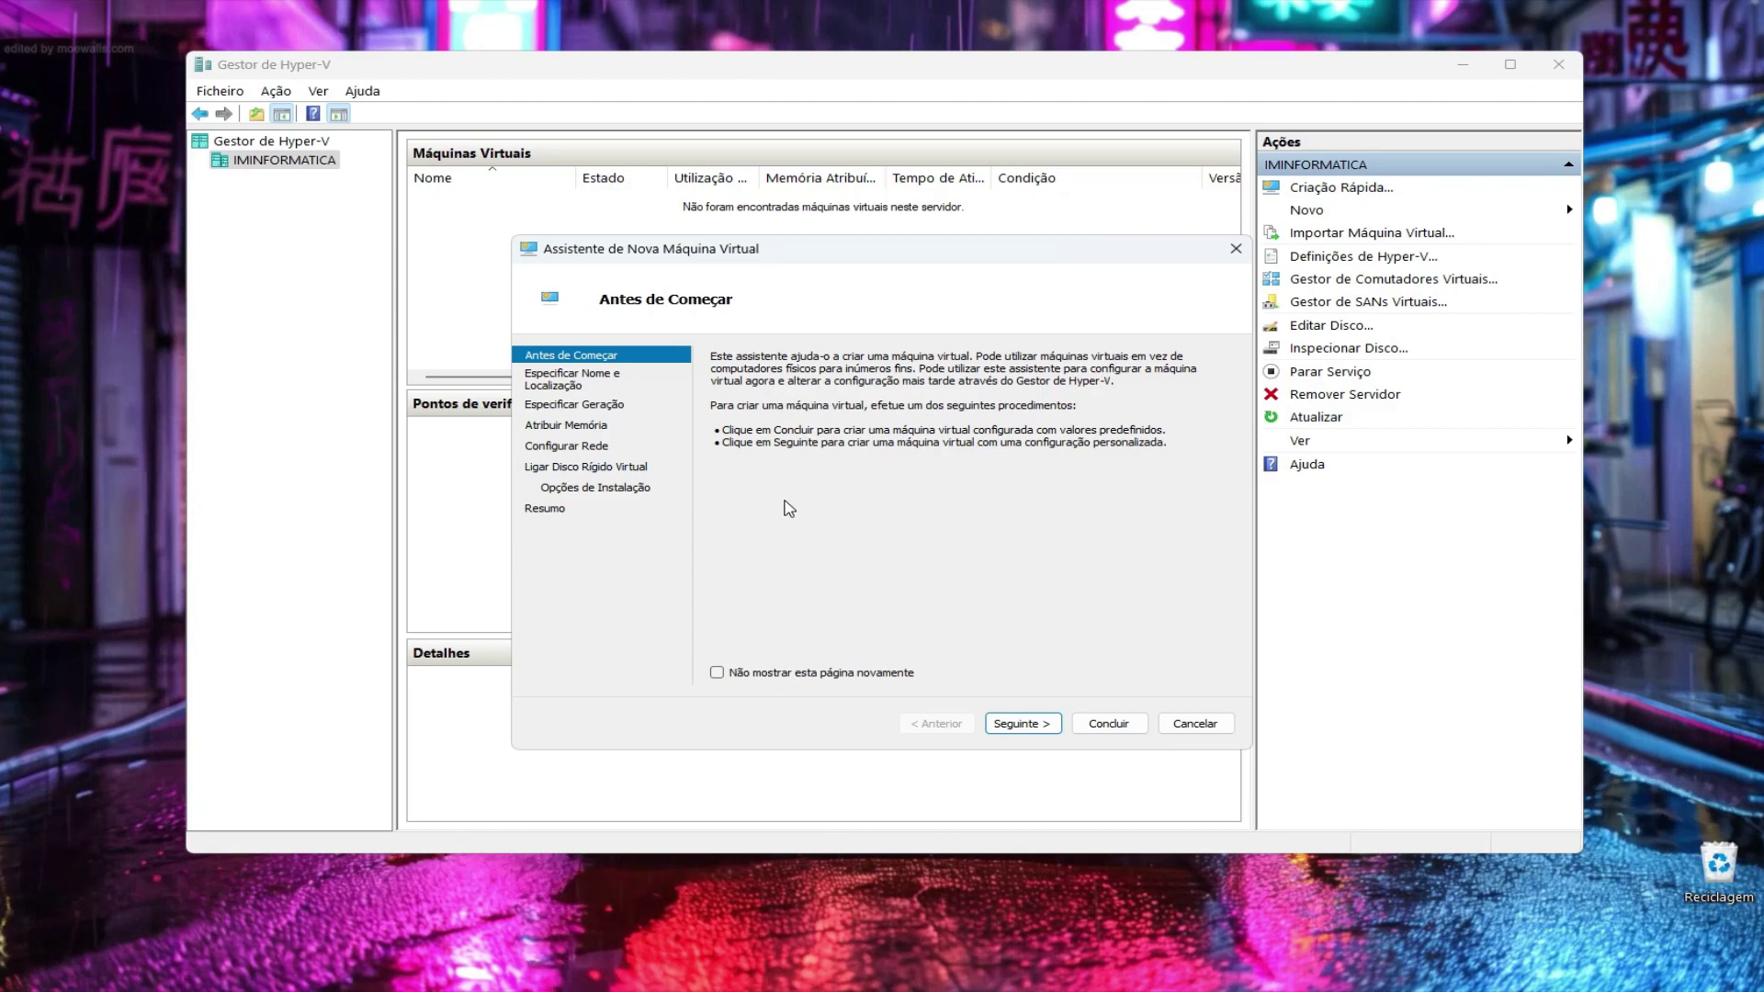
left_click(1029, 724)
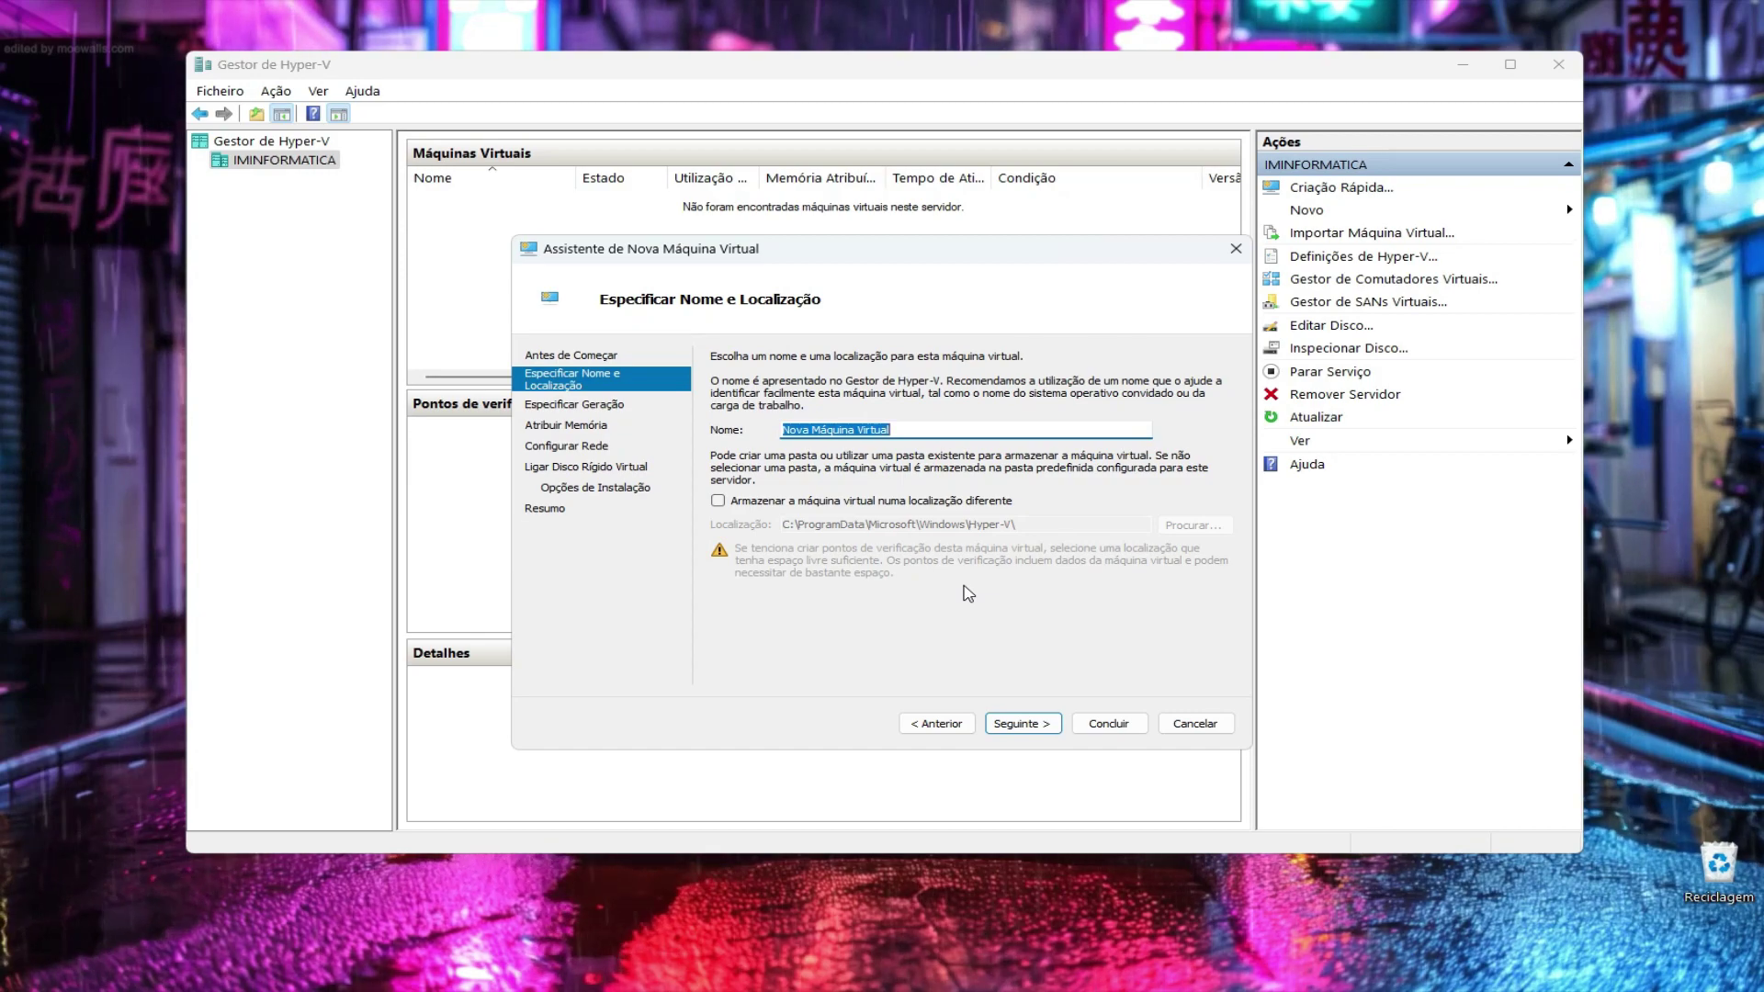
type("Windows 10")
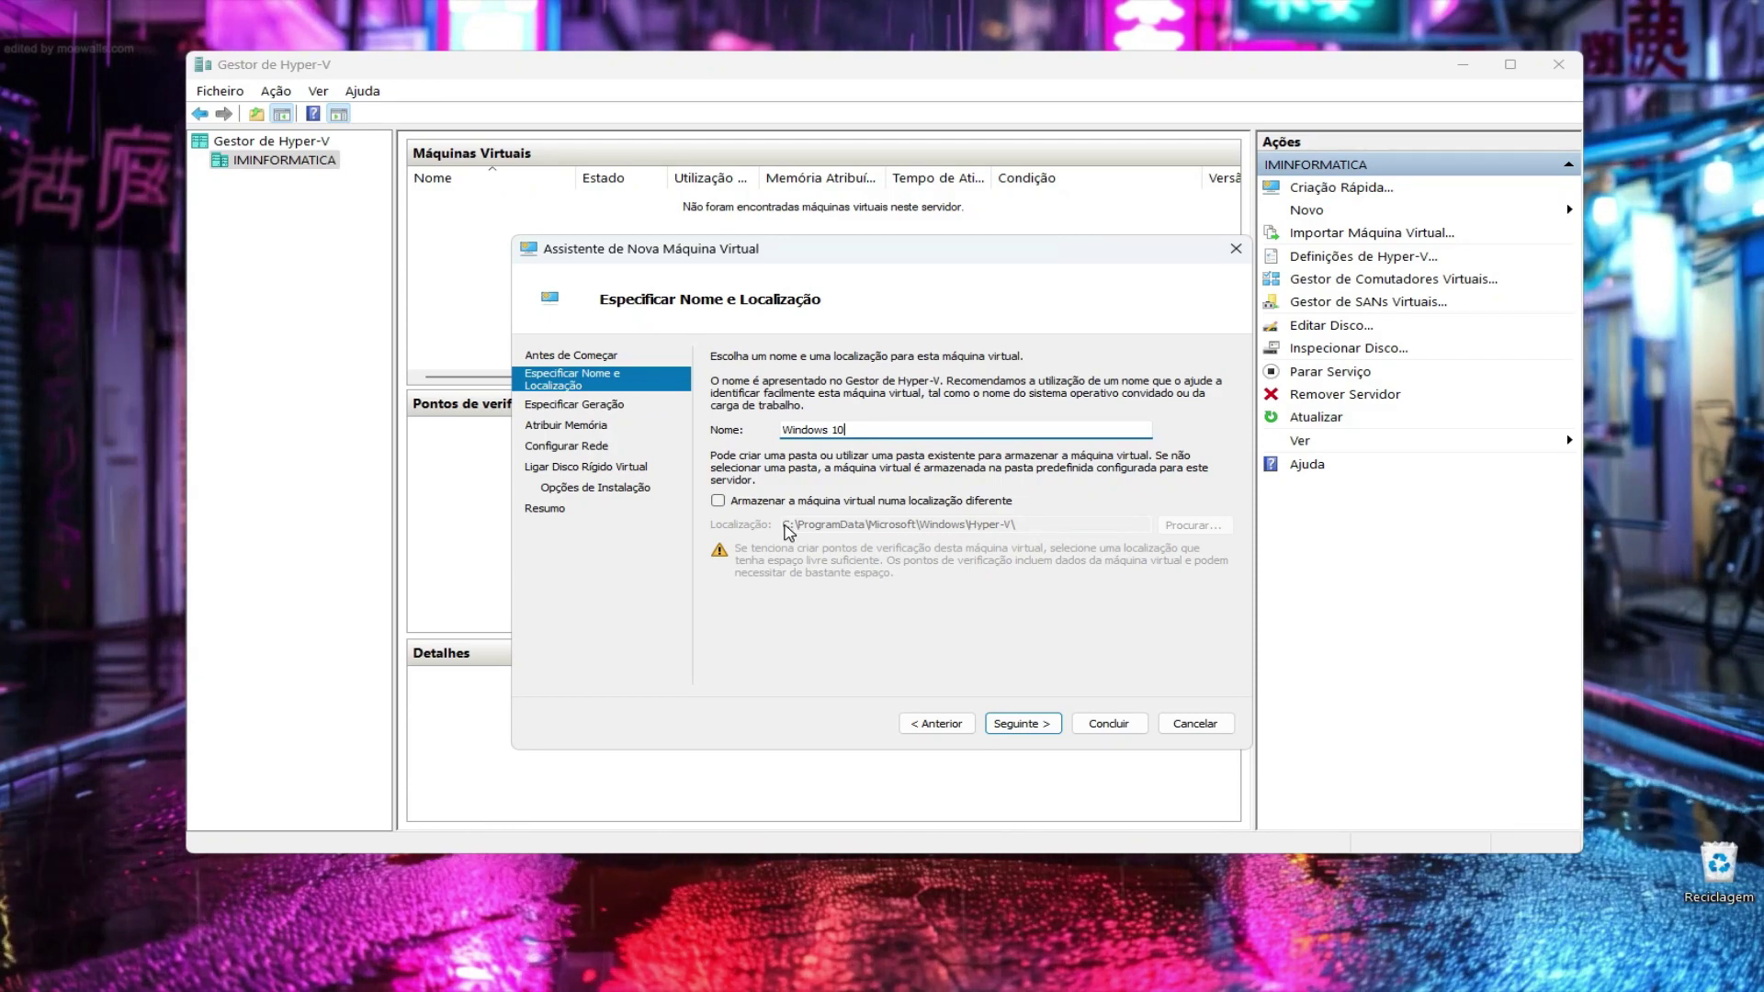
Store the virtual machine in a different location, the folder E:\IM Informática\Máquinas Virtuais
left_click(717, 501)
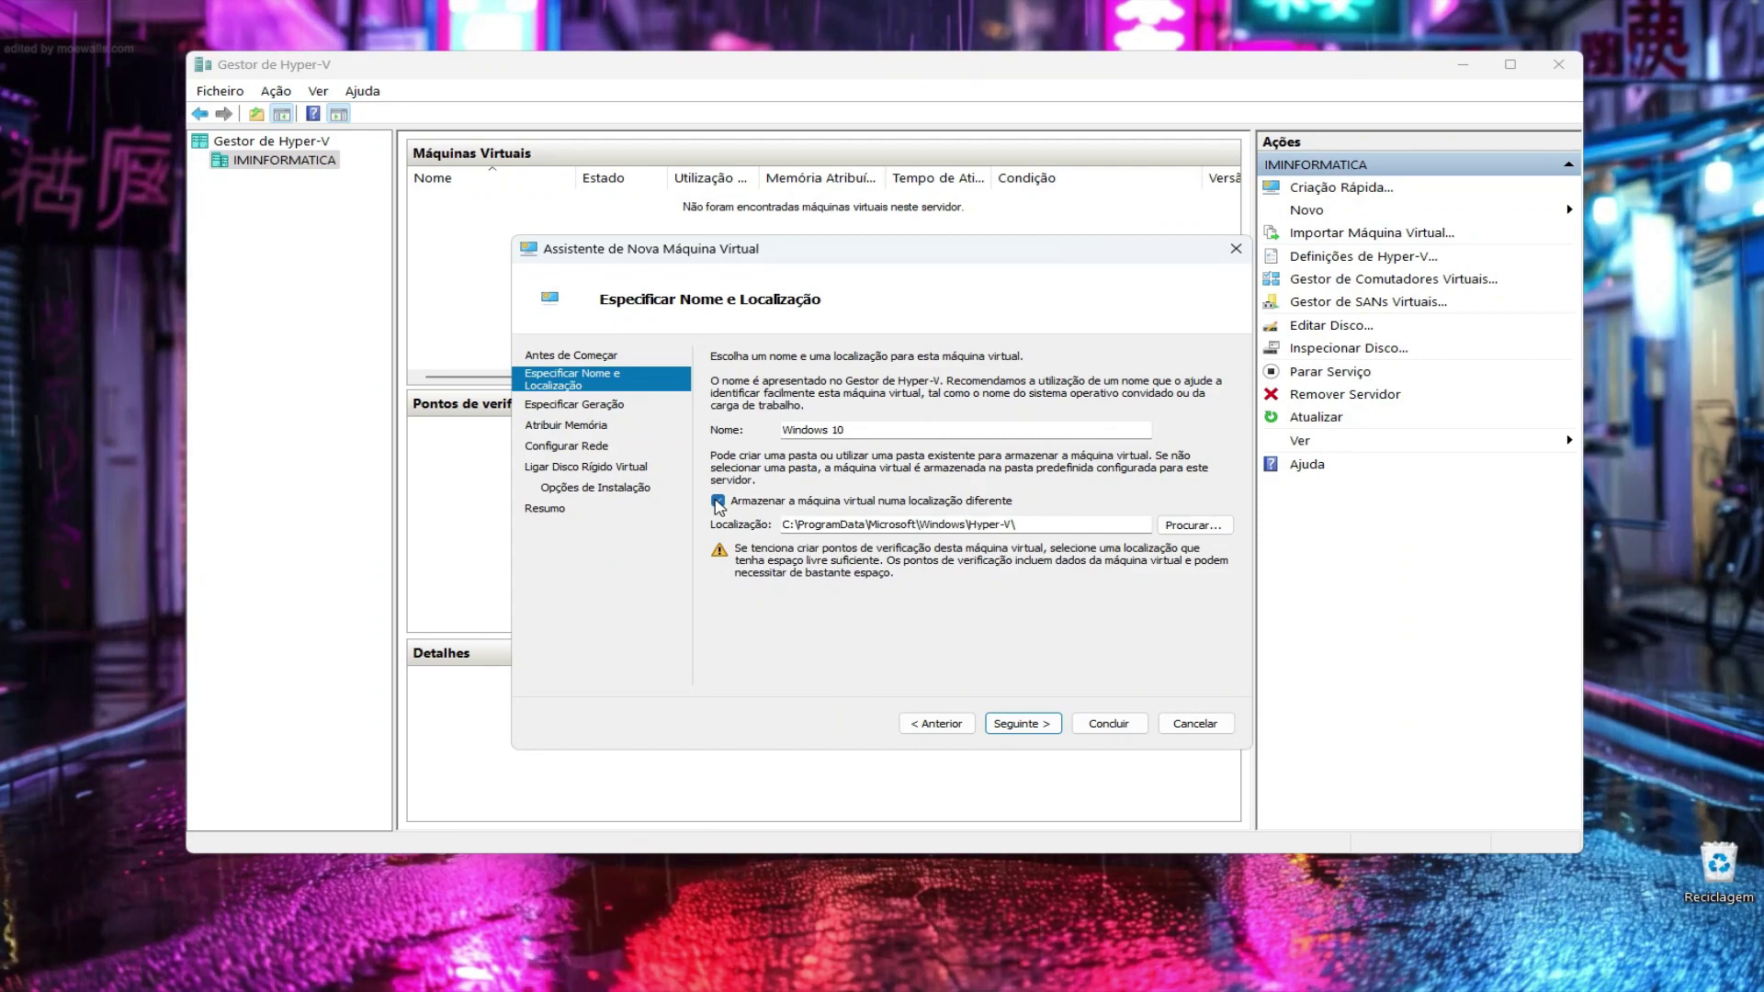
left_click(1183, 527)
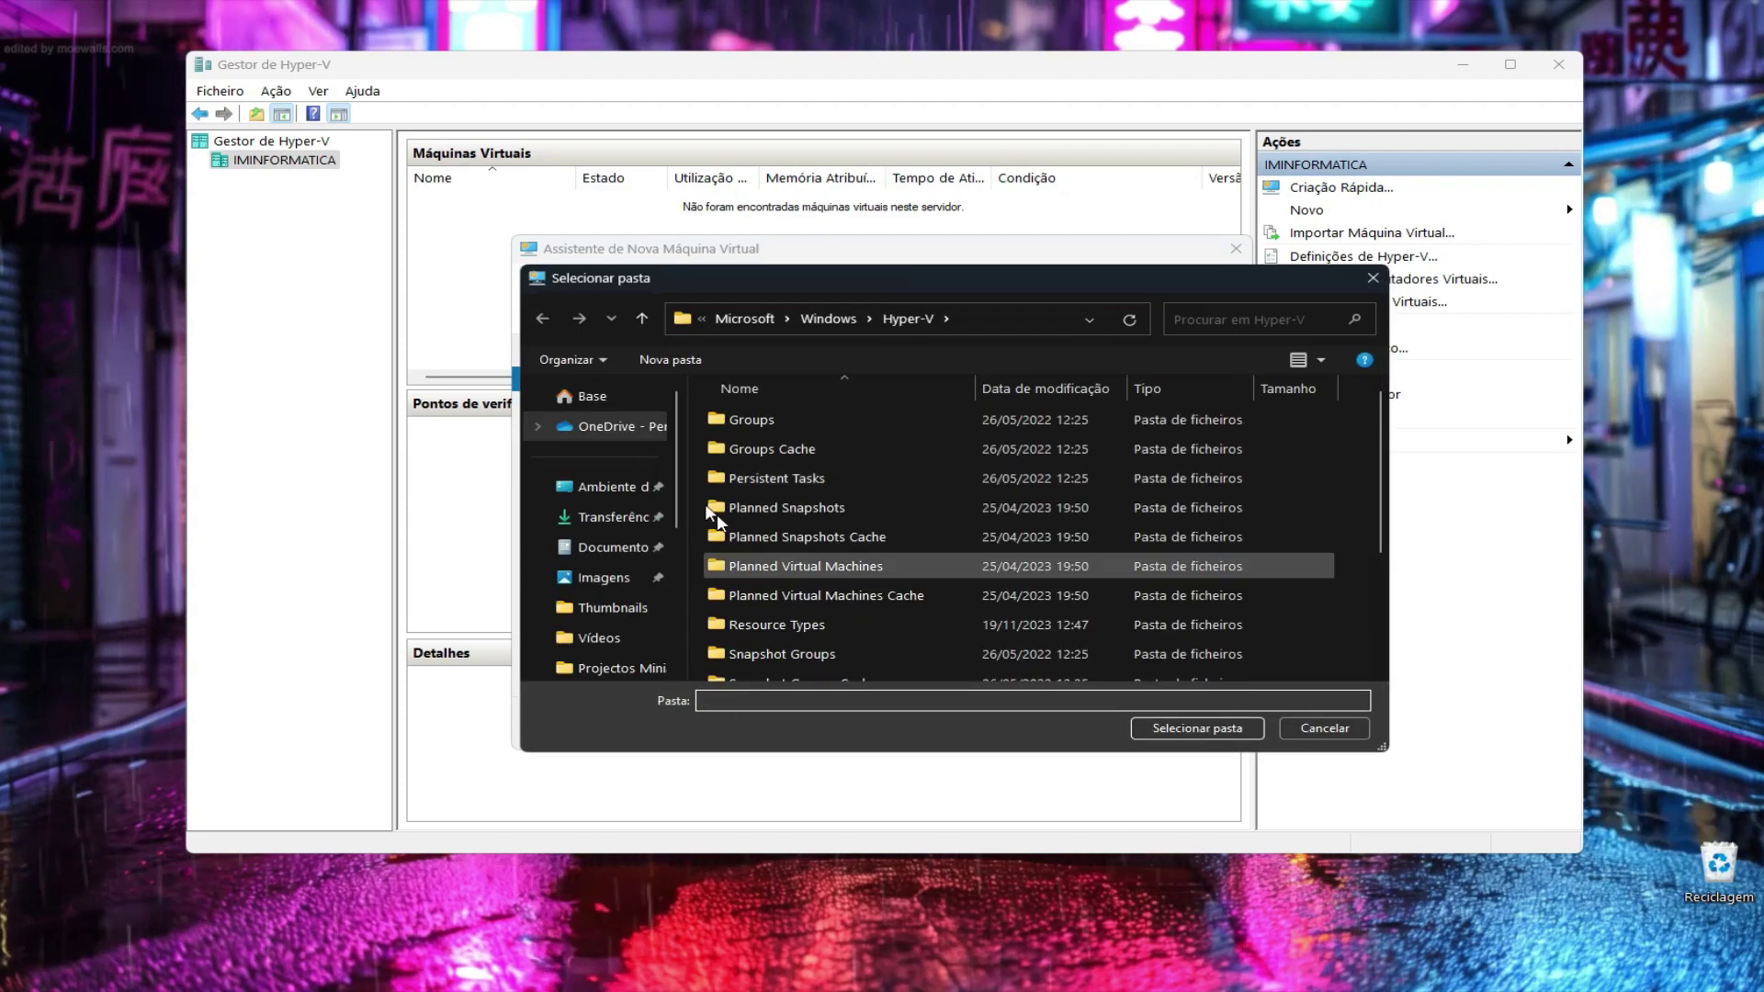
left_click_drag(679, 466, 680, 537)
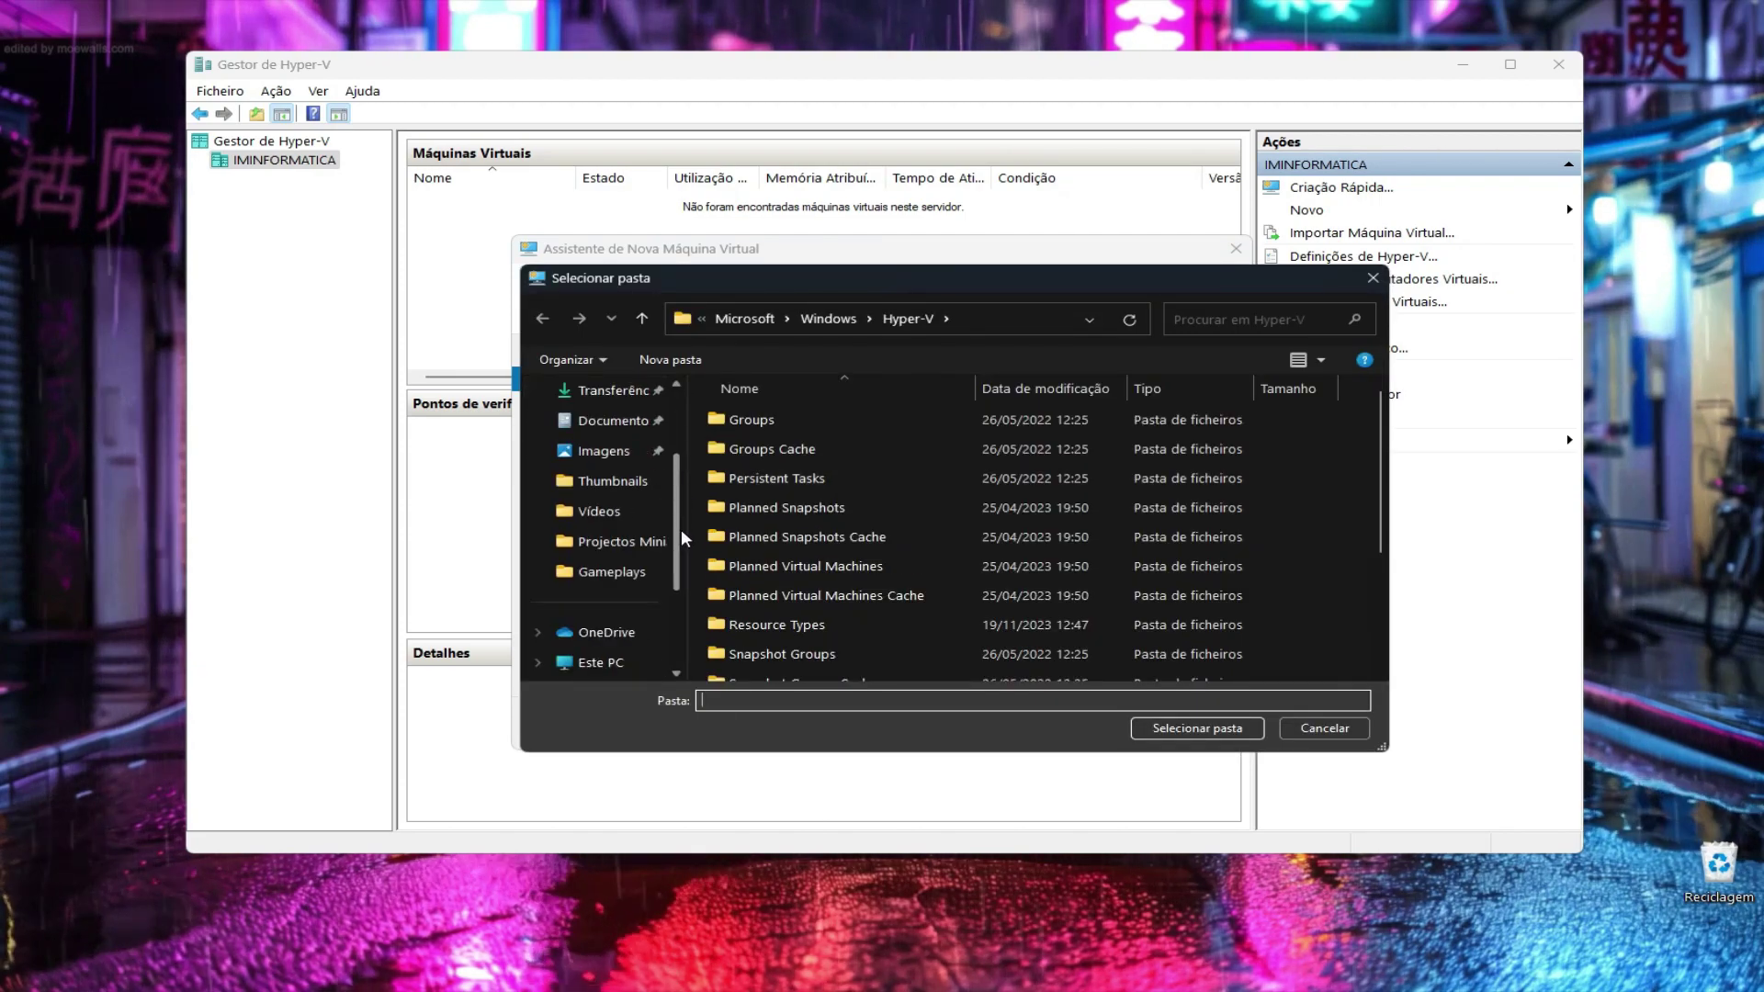
left_click(616, 662)
double_click(827, 496)
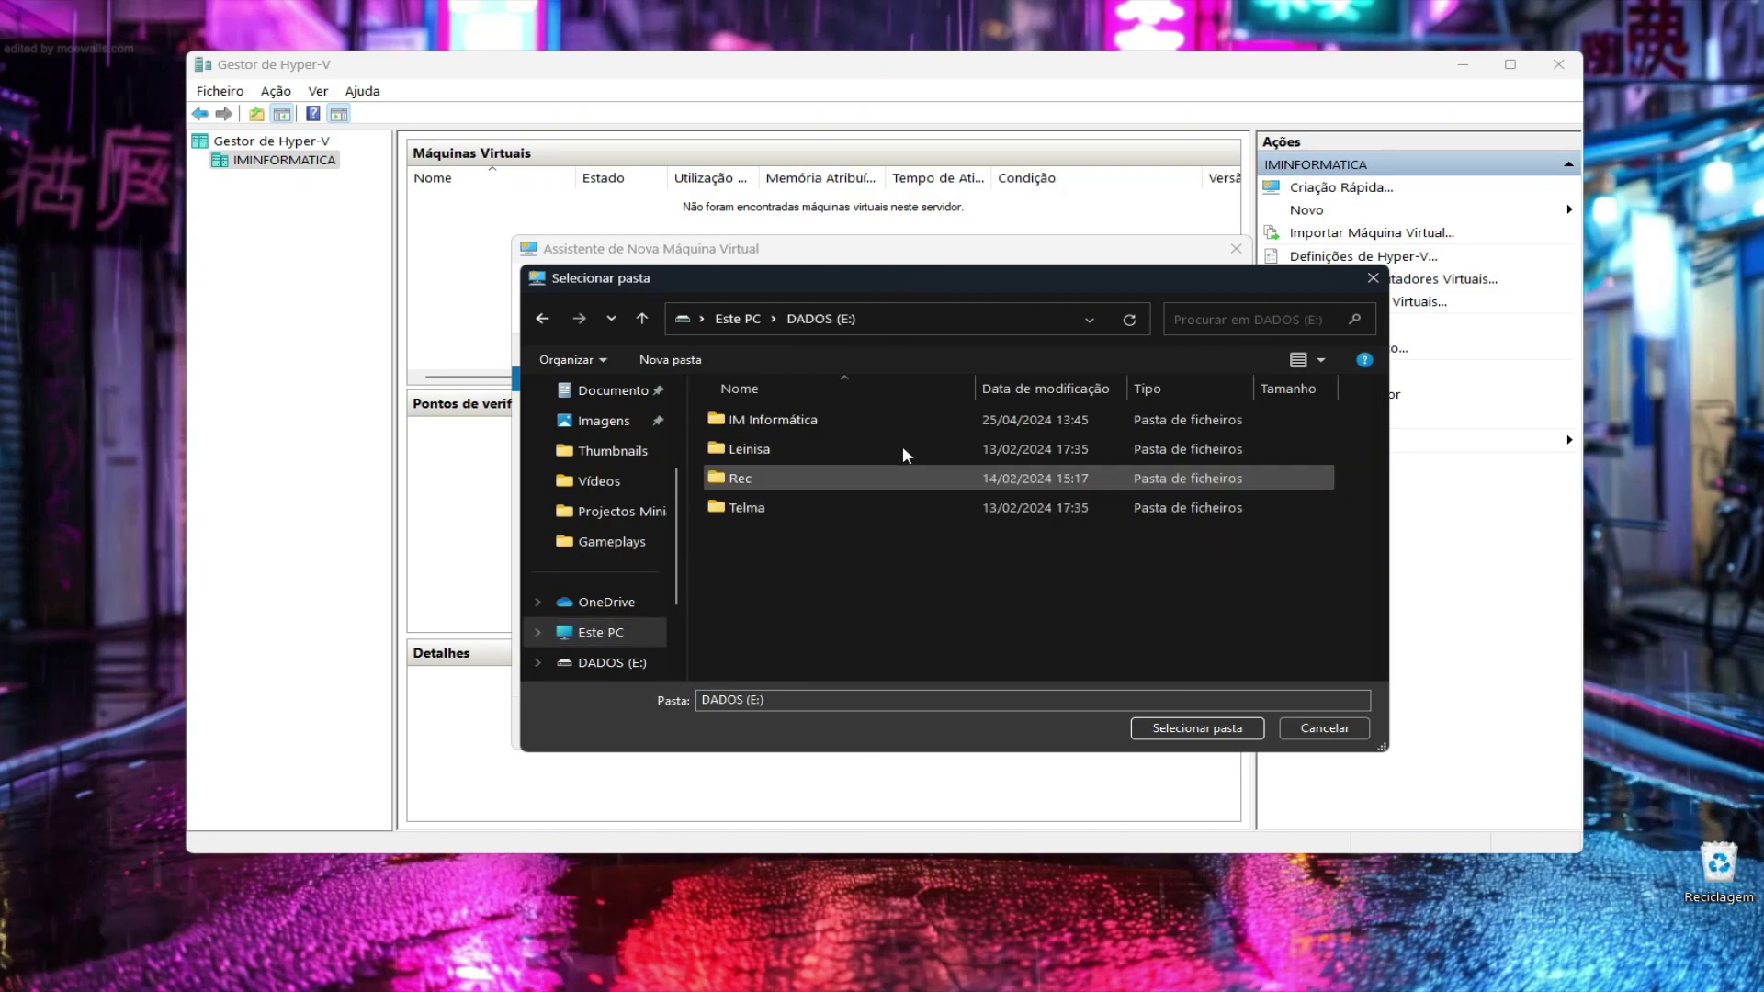
double_click(791, 419)
double_click(772, 477)
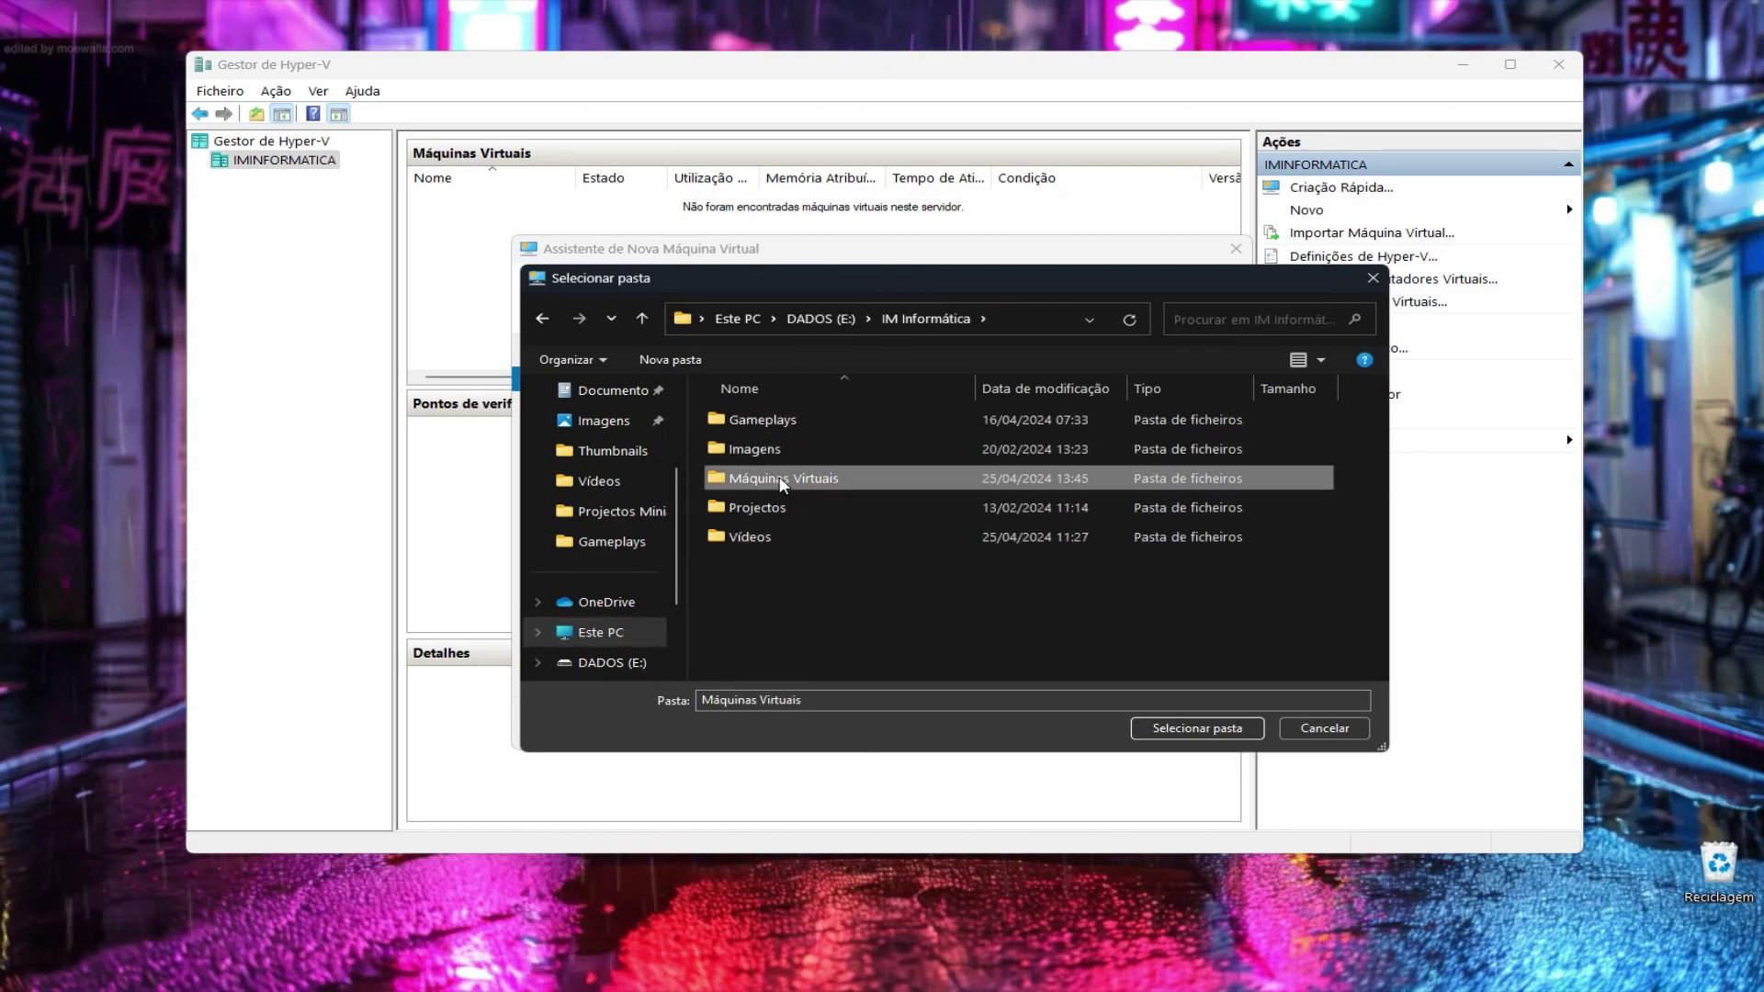
left_click(1174, 729)
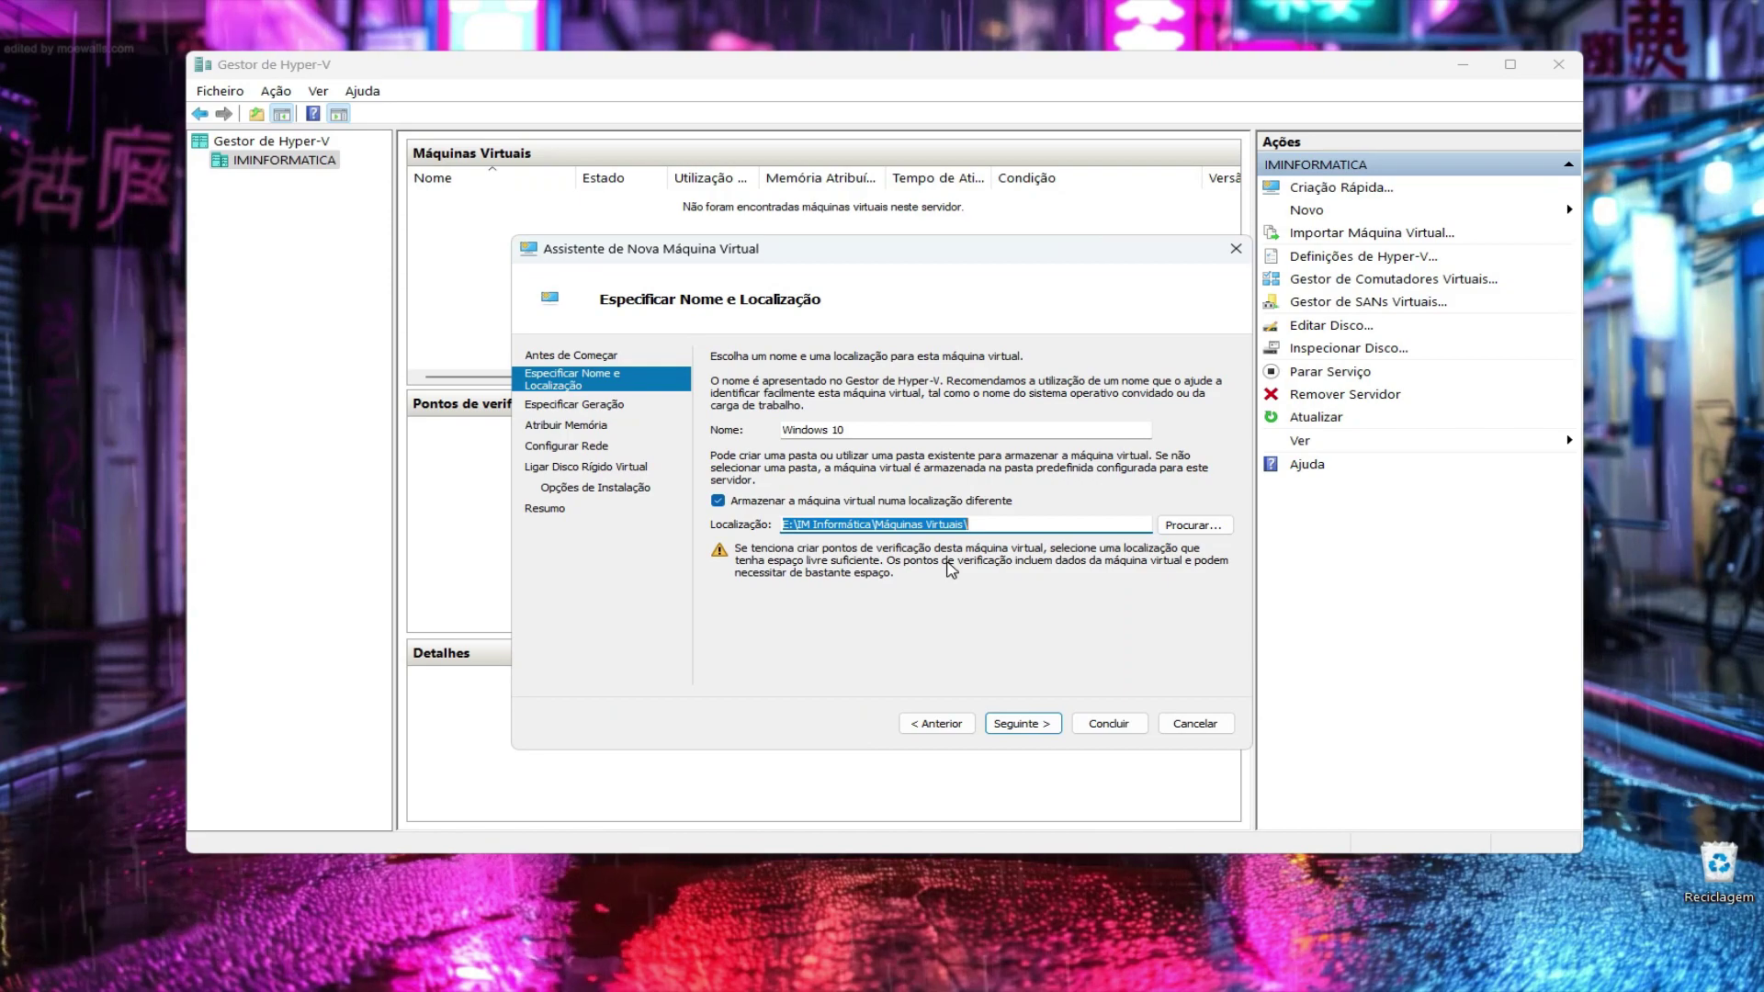
left_click(1037, 727)
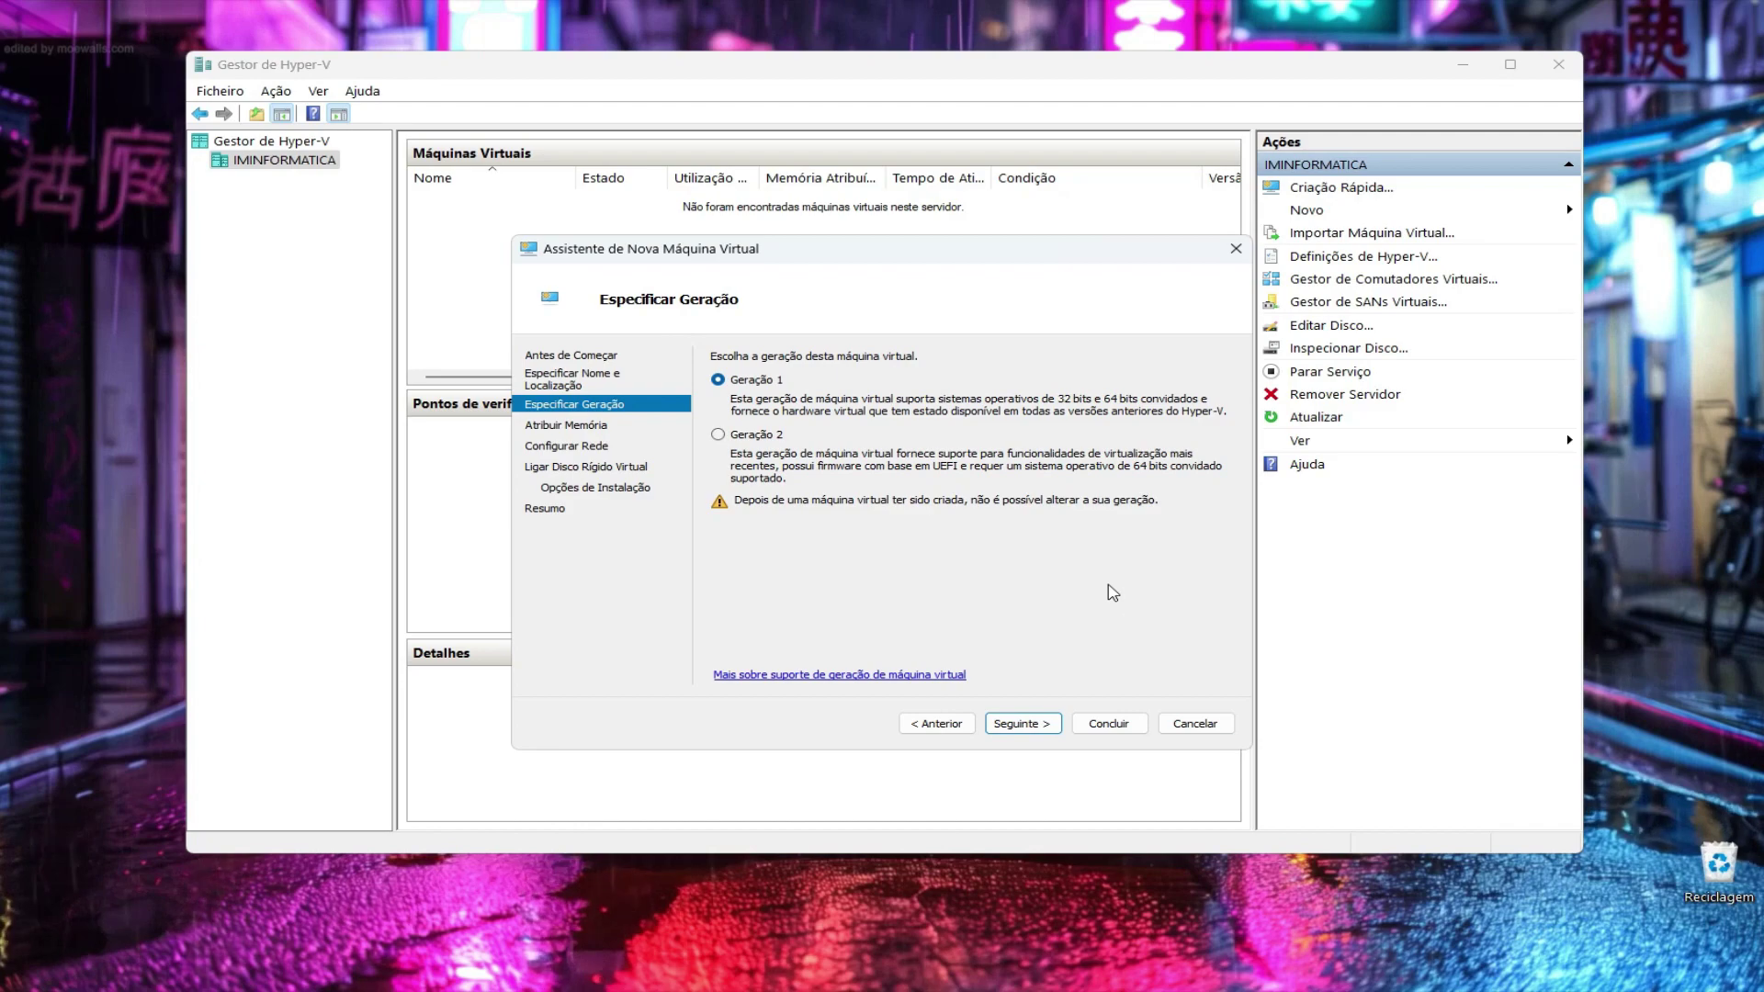
Choose Generation 2 for the virtual machine and accept 4096 MB of startup memory with dynamic memory enabled
left_click(718, 436)
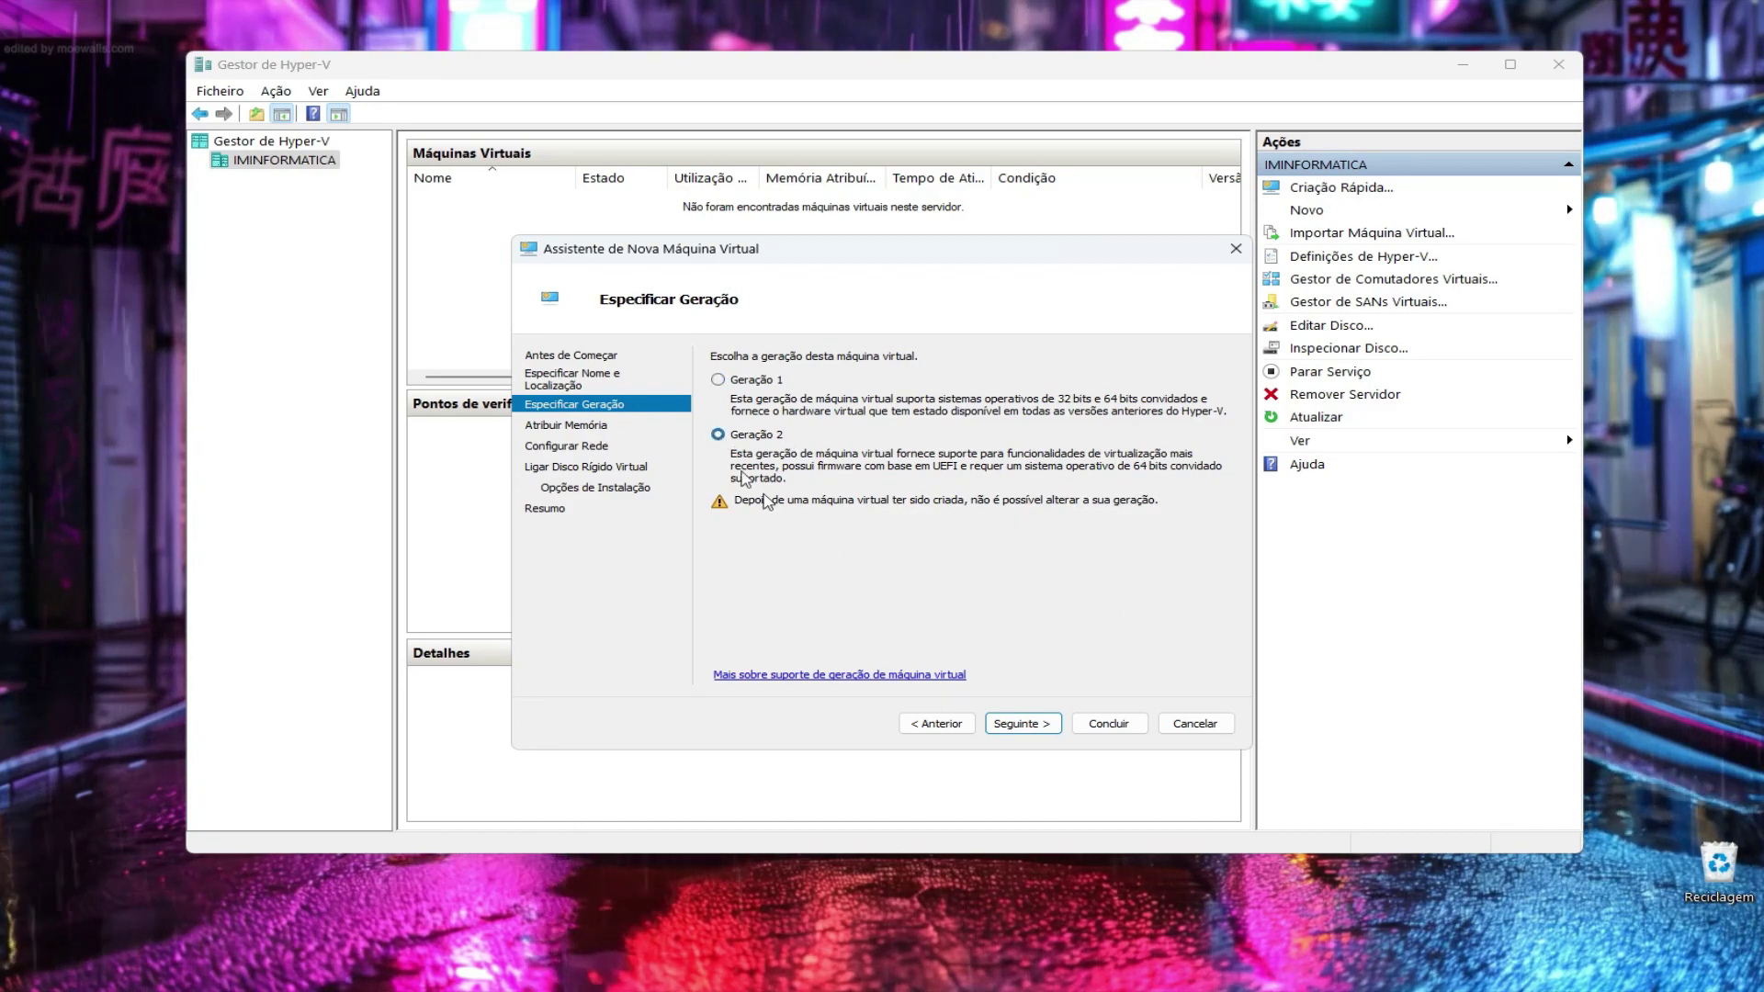
left_click(1020, 724)
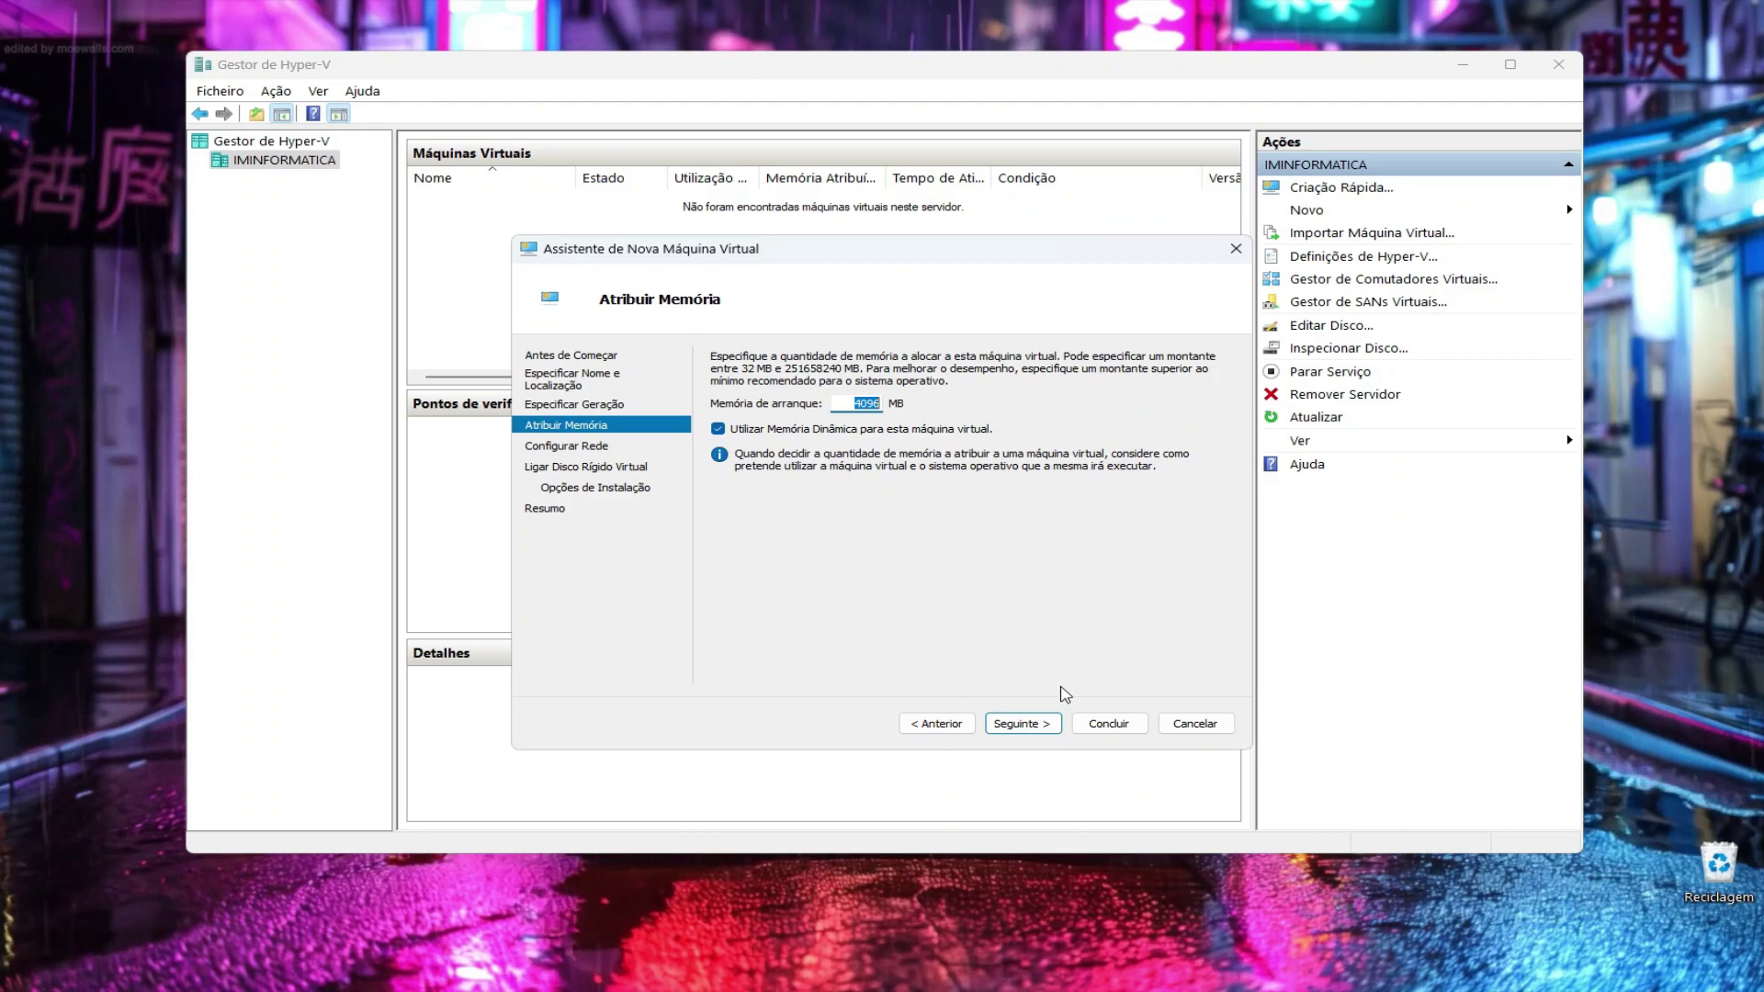
left_click(1024, 724)
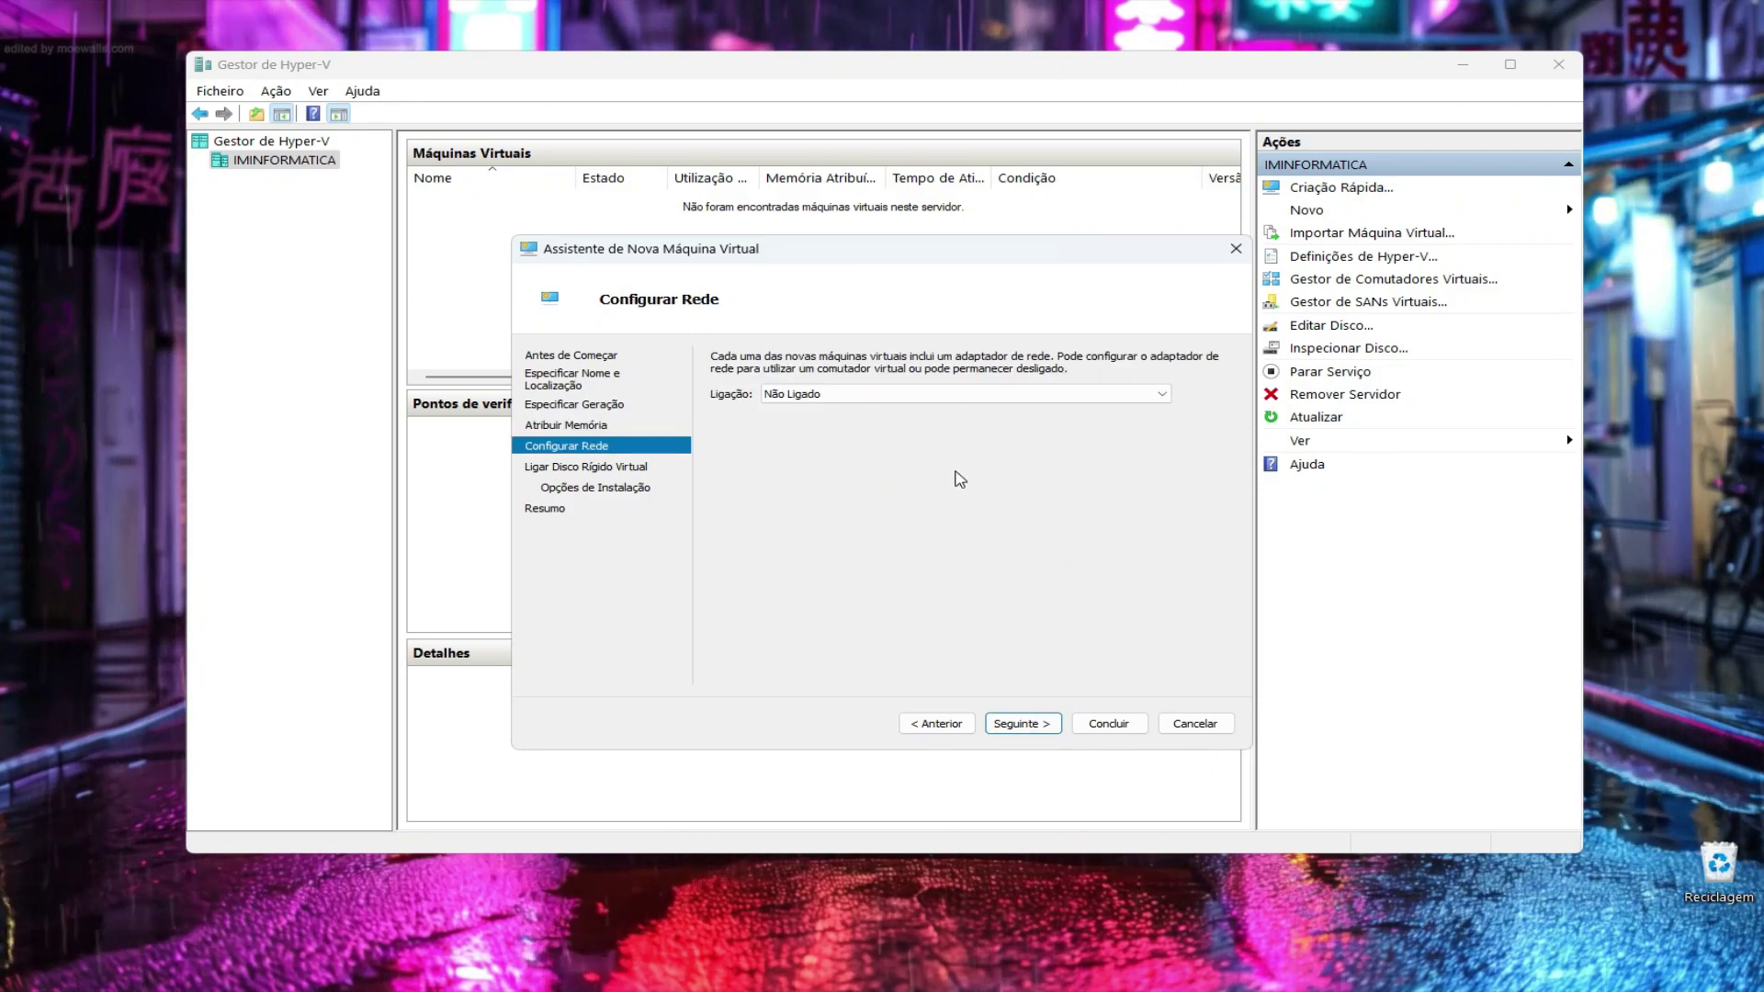
Connect the virtual machine's network adapter to Default Switch
left_click(817, 398)
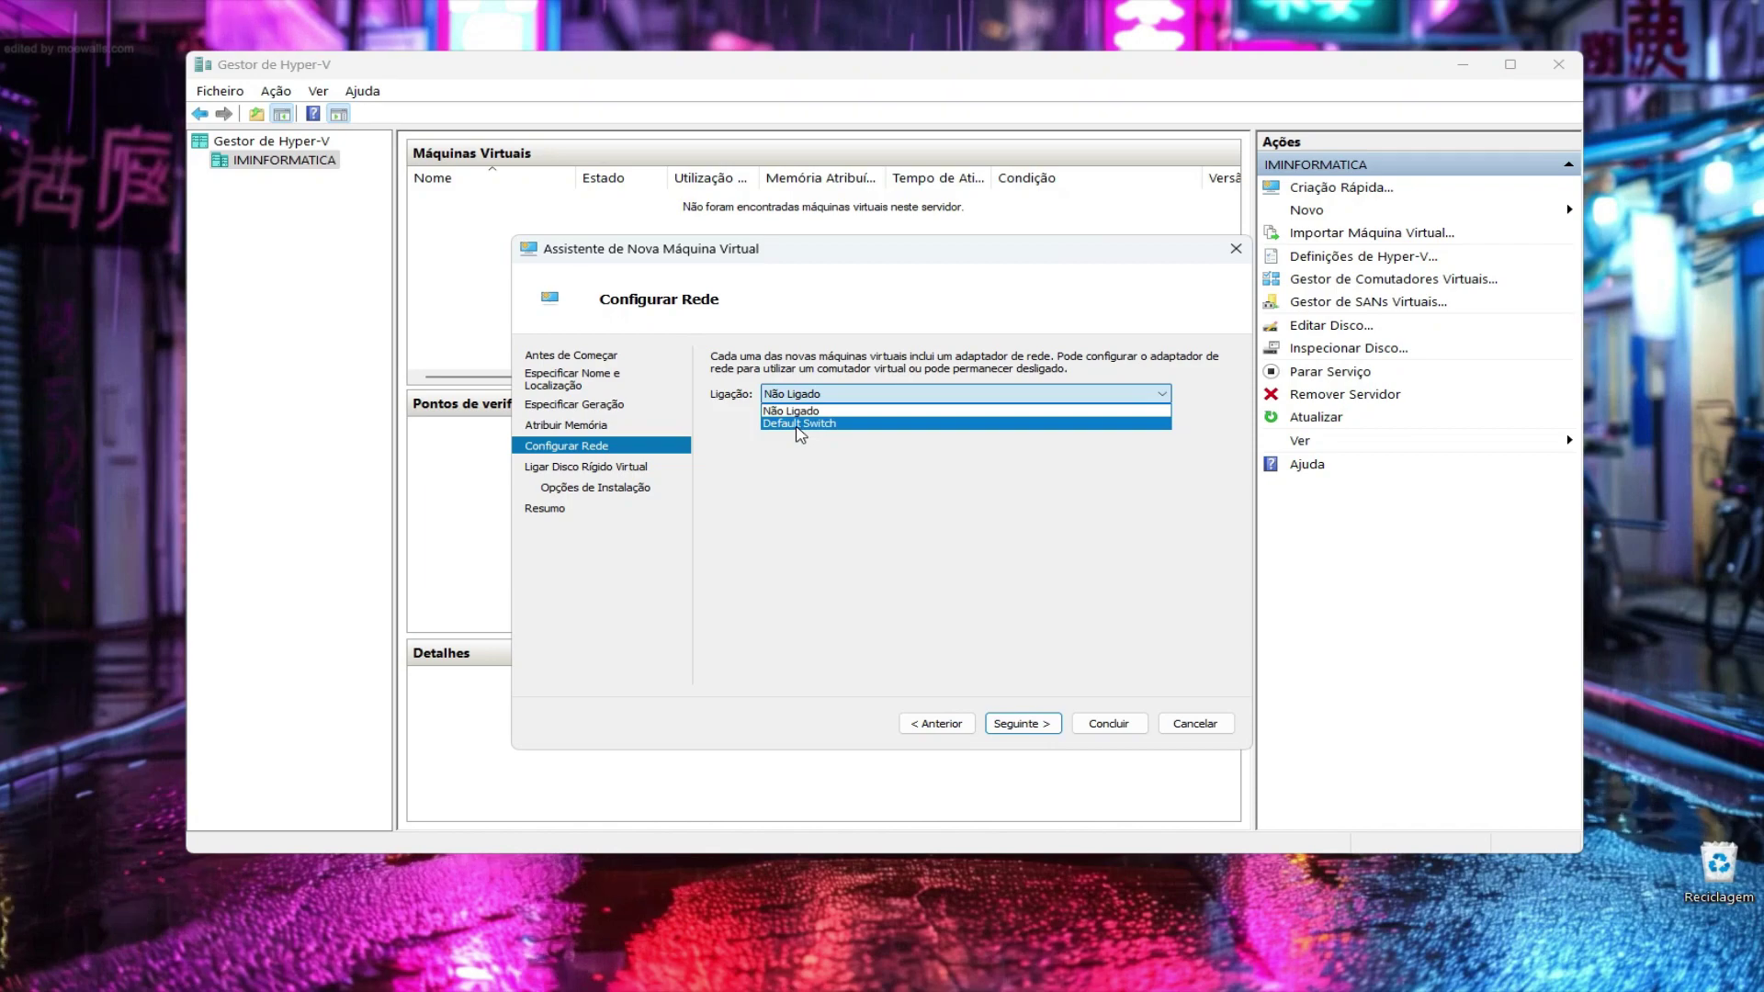
left_click(801, 425)
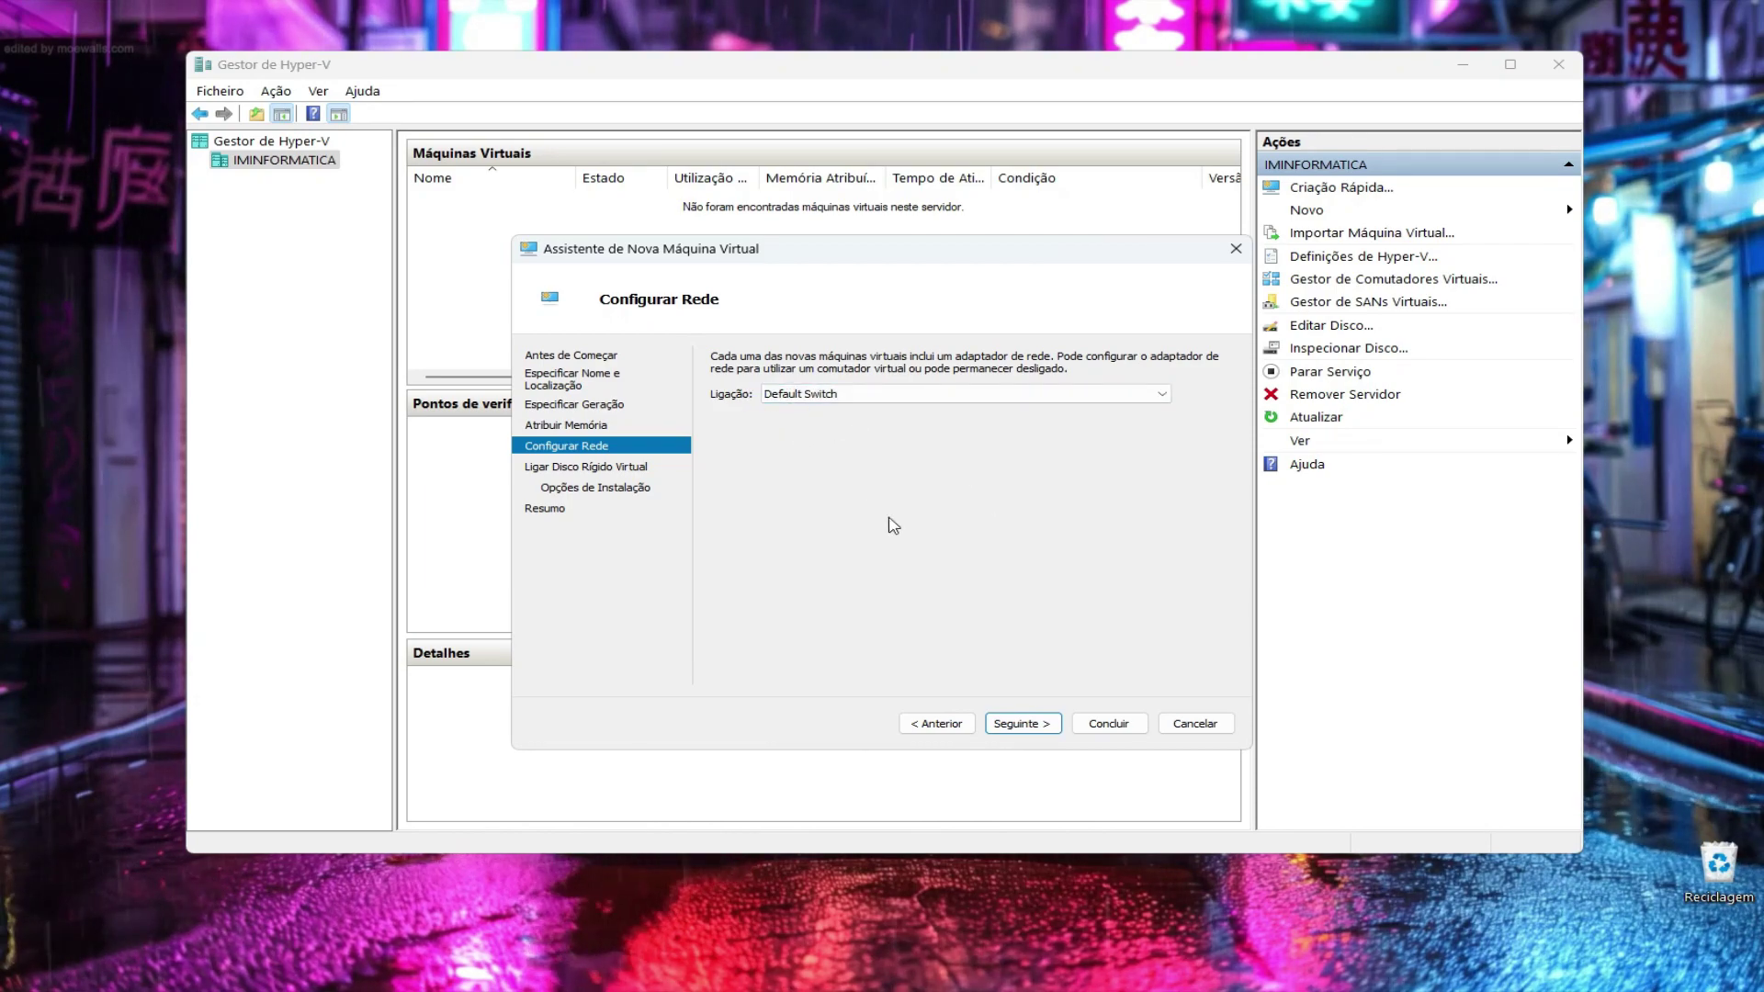
left_click(1036, 724)
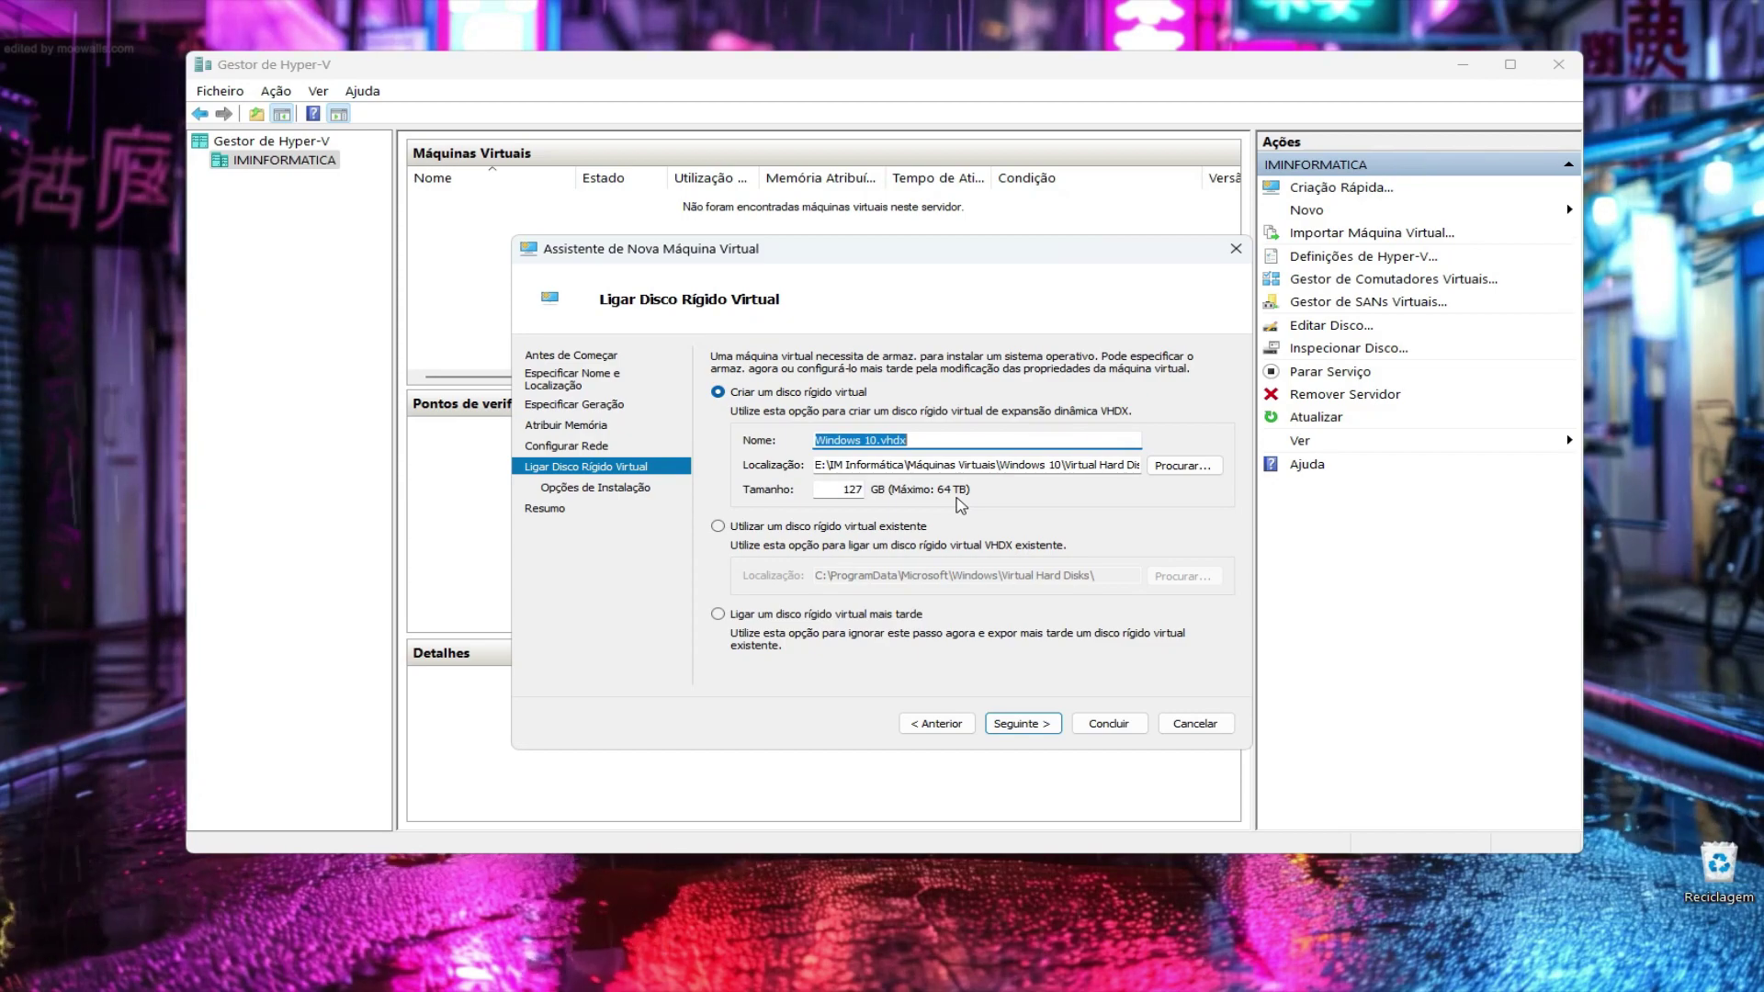
Set the size of the new virtual hard disk Windows 10.vhdx to 50 GB
key("Tab")
key("Tab")
key("Tab")
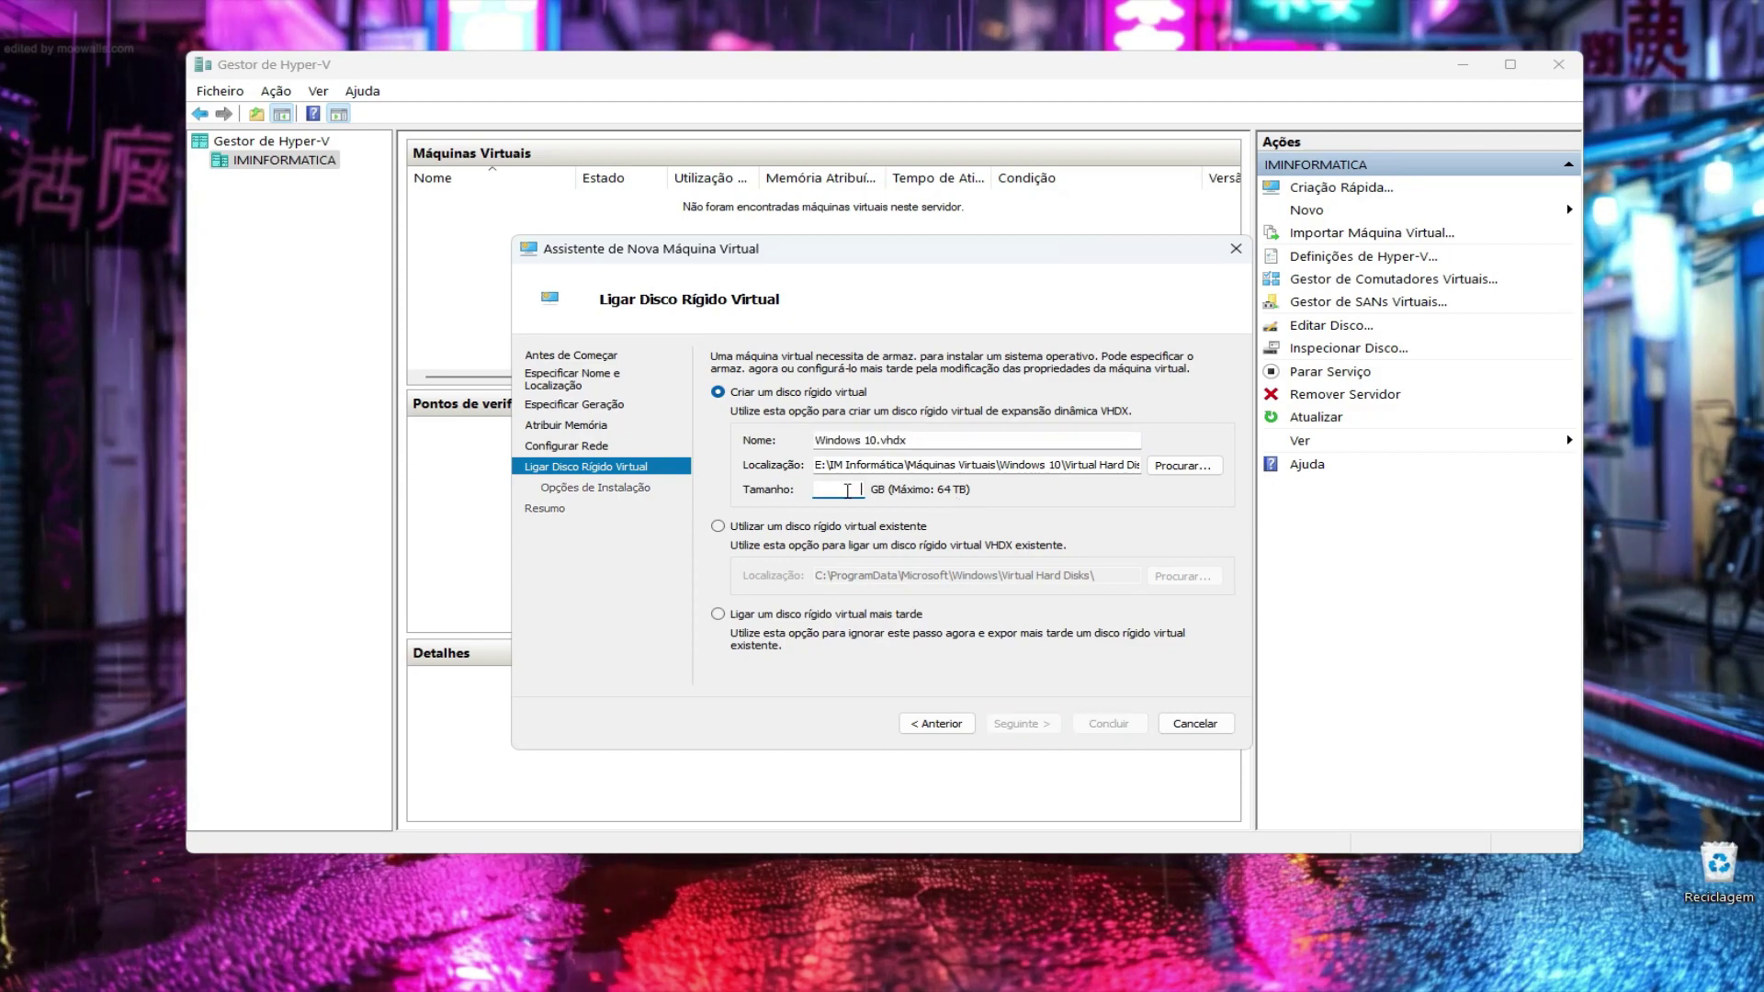
type("50")
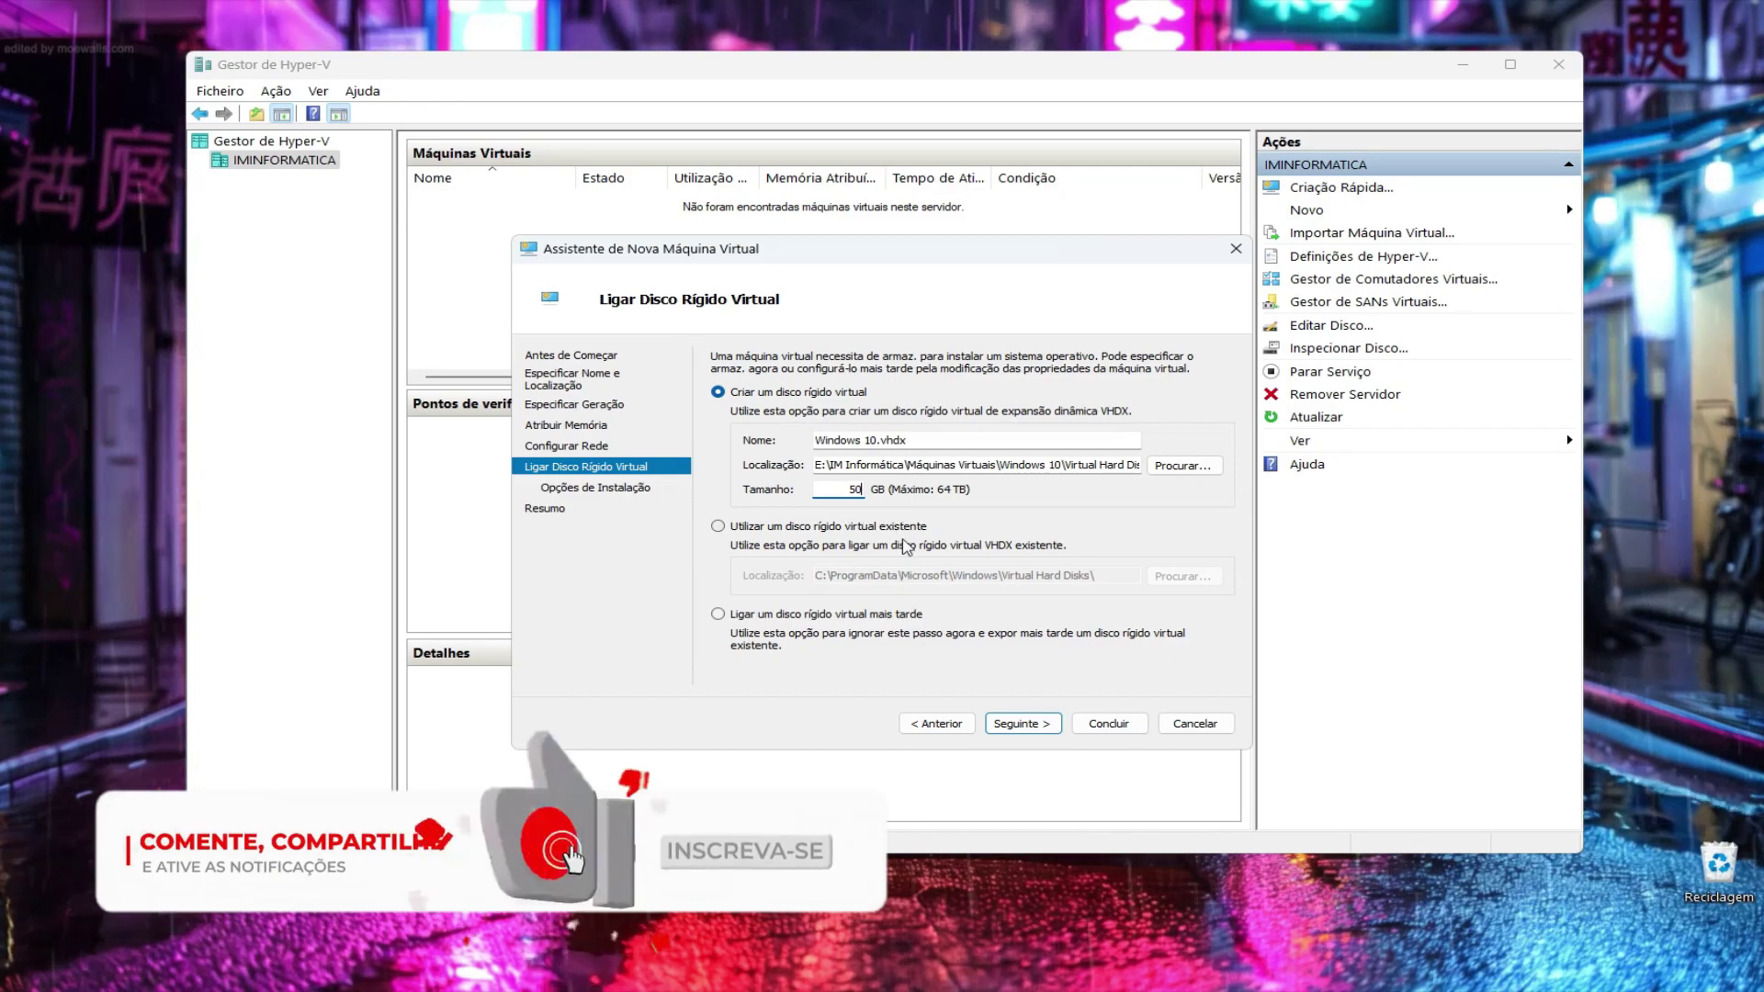
left_click(1033, 724)
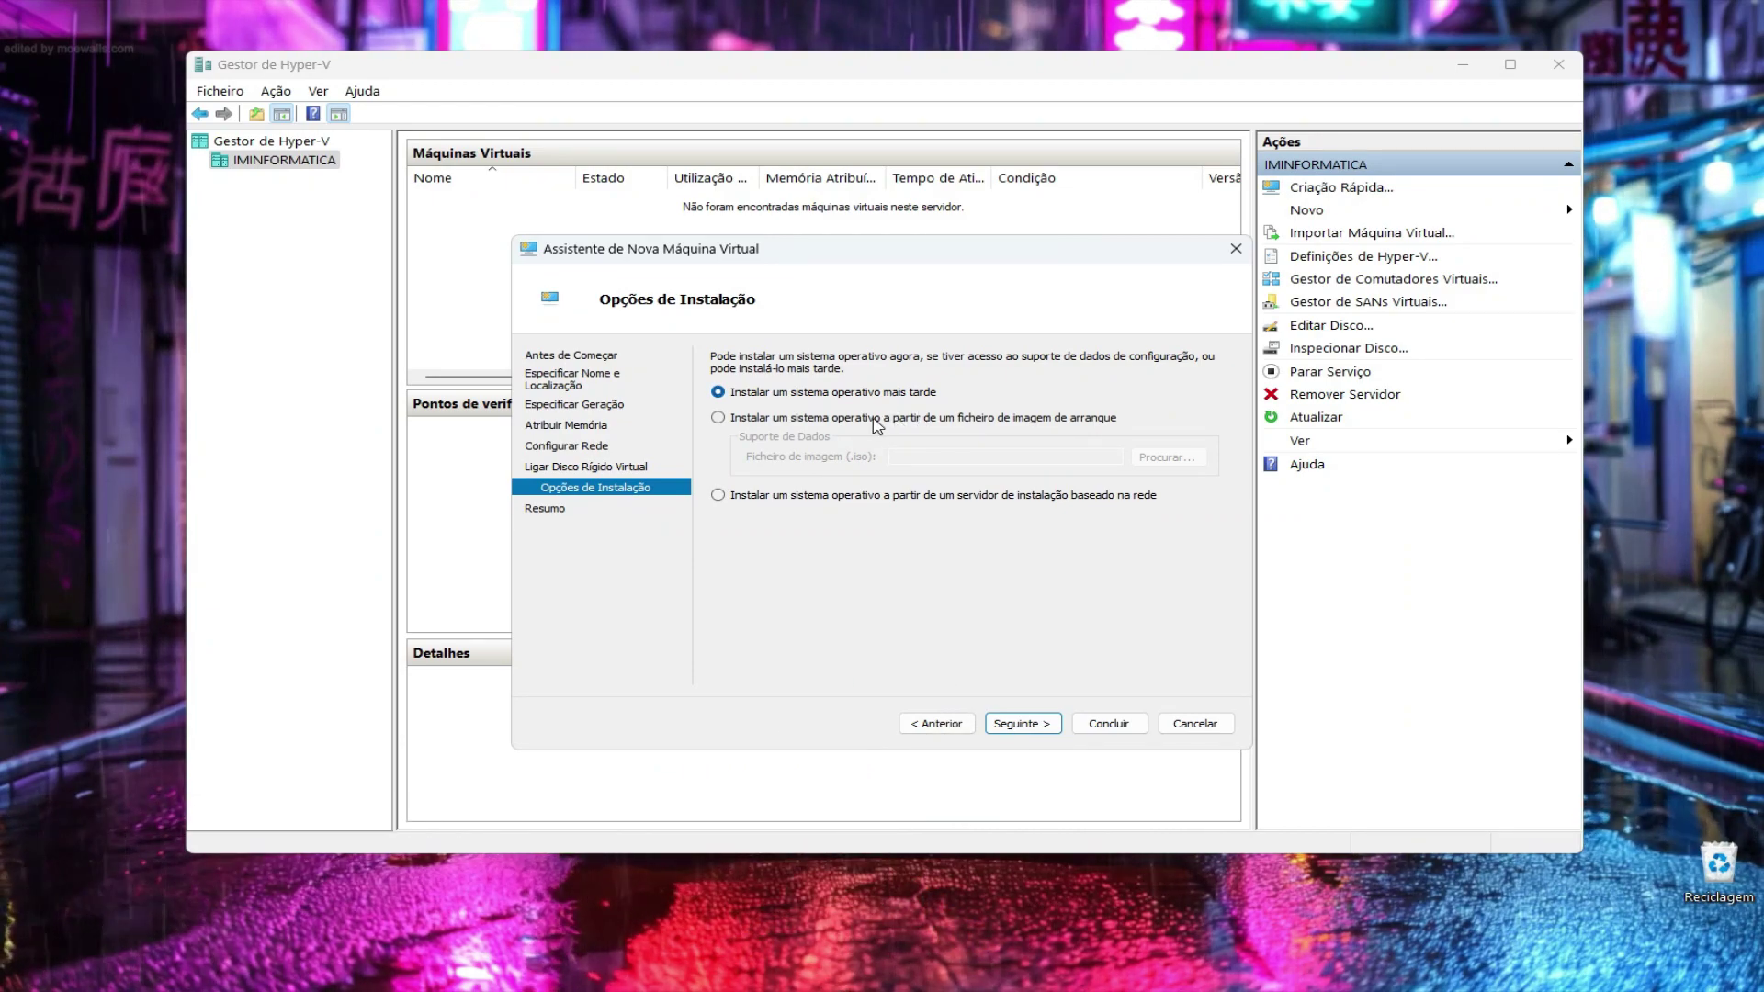
Choose to install the operating system from the boot image Win10_22H2_Portuguese_x64v1 in the Downloads folder (Transferências)
left_click(718, 418)
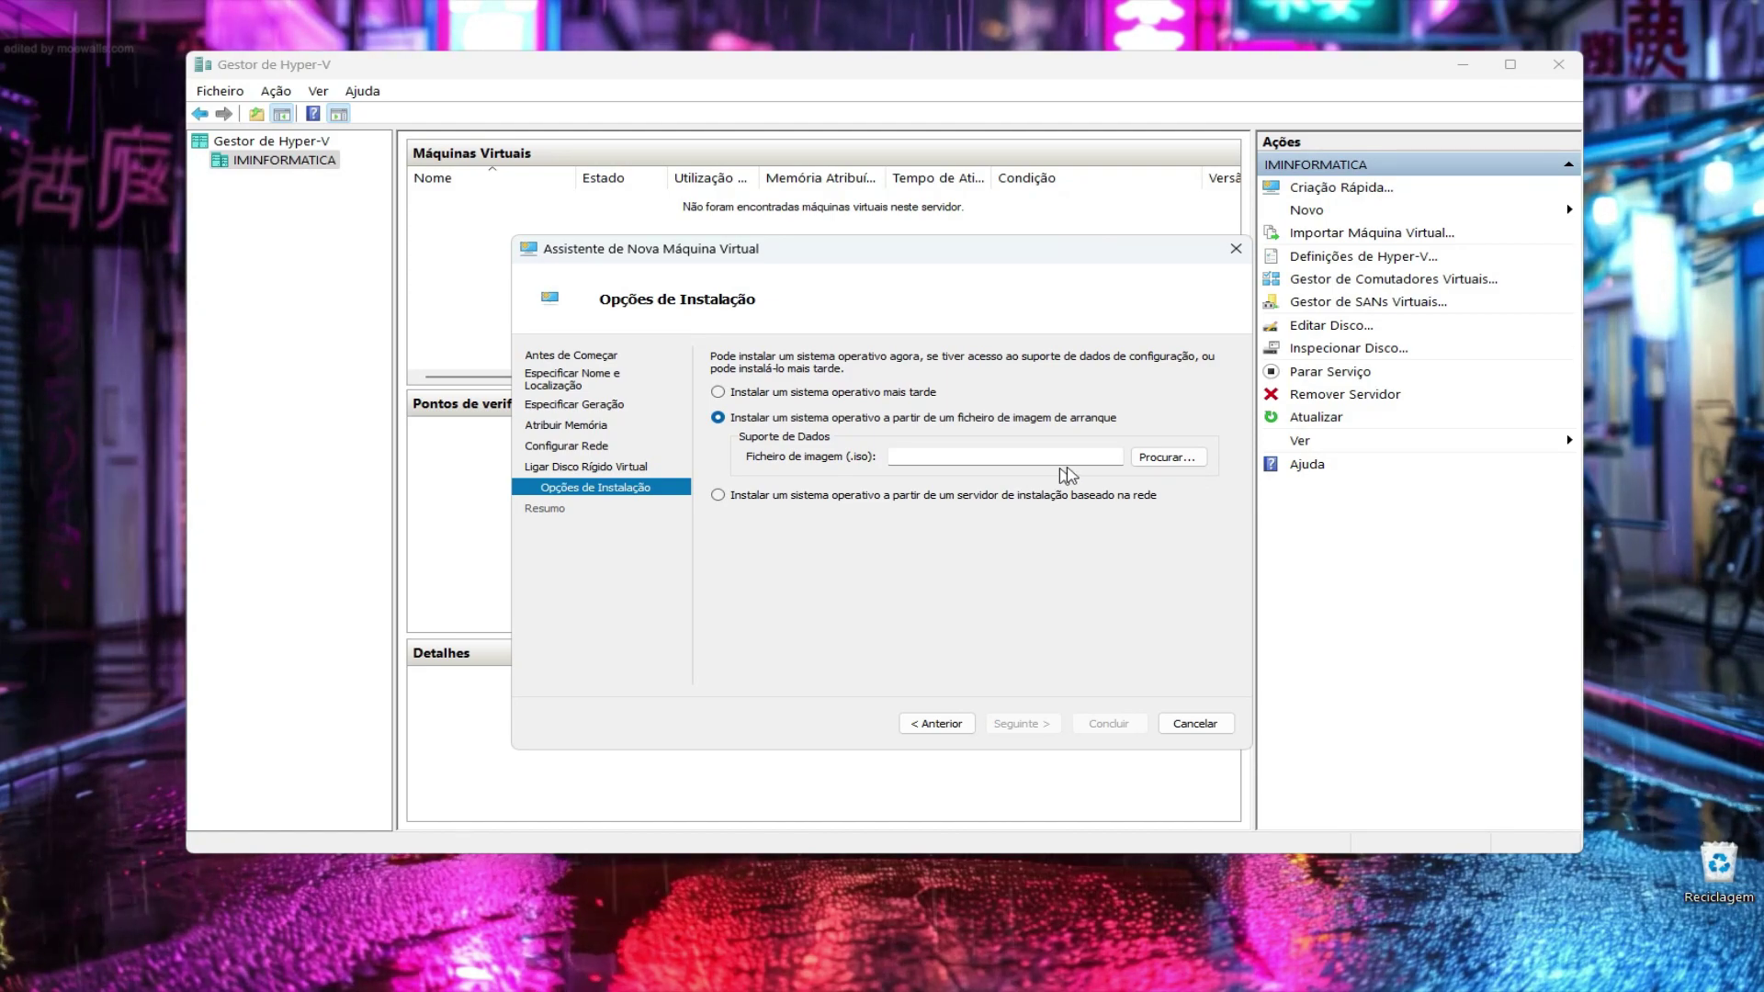
left_click(1167, 462)
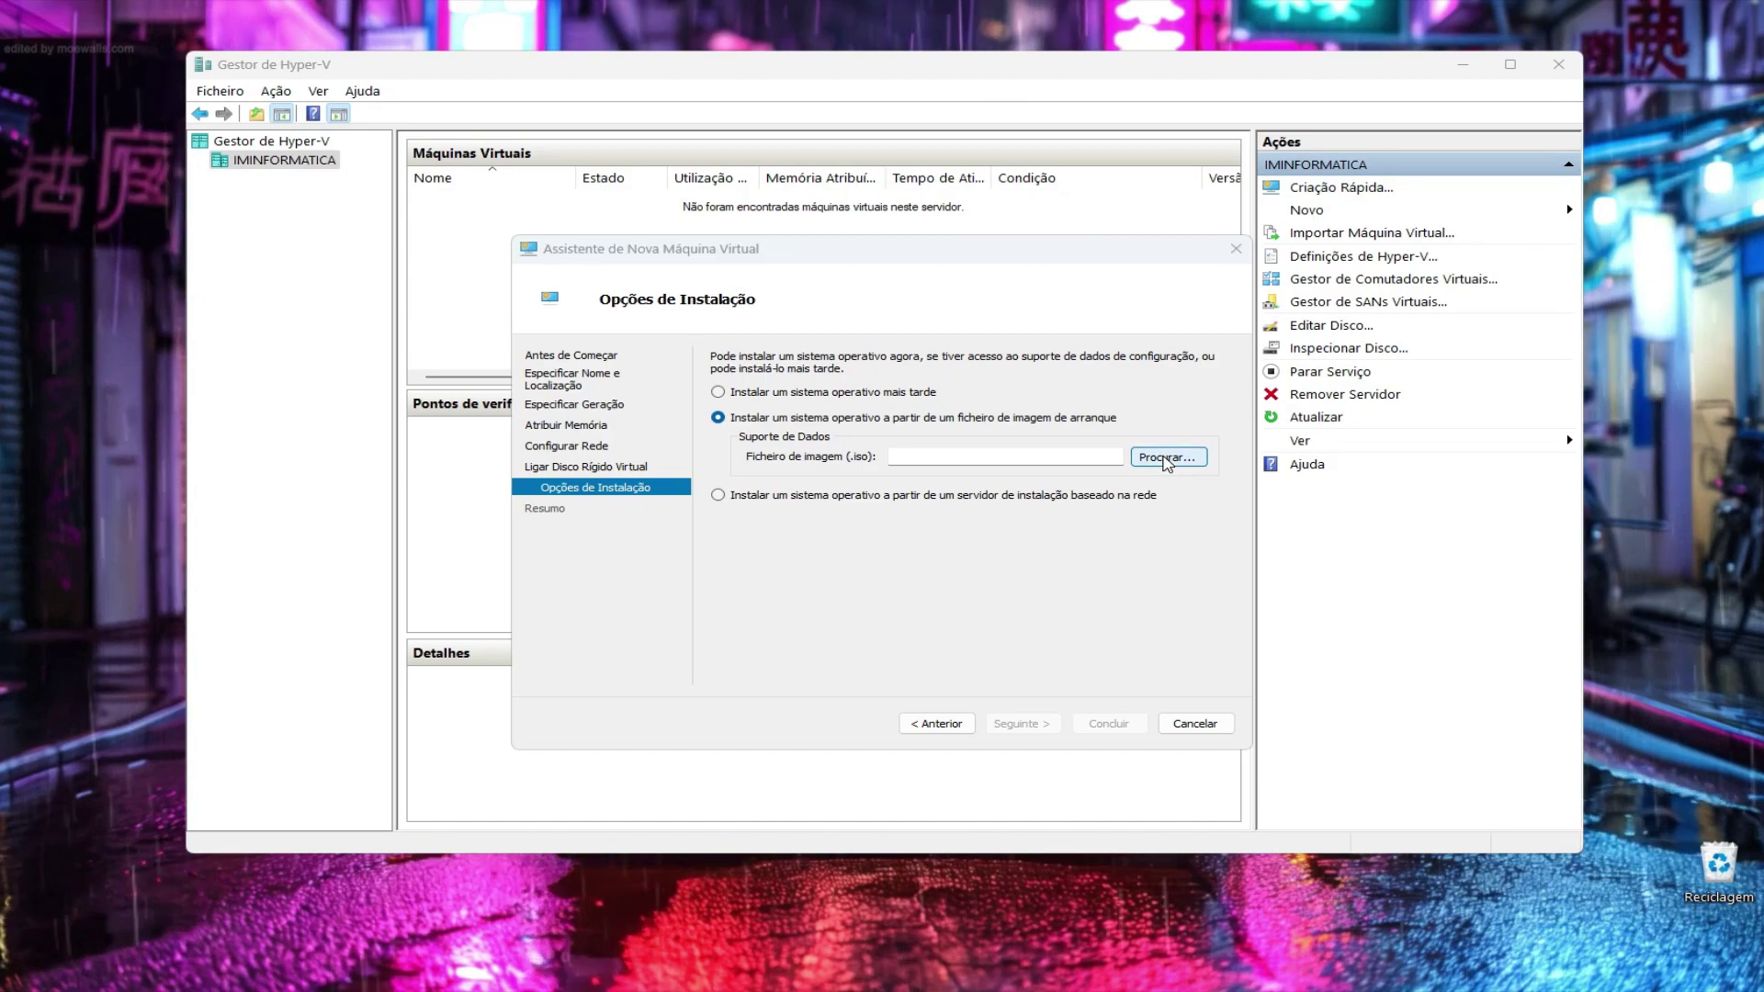
scroll(672, 404, "up", 3)
left_click(614, 547)
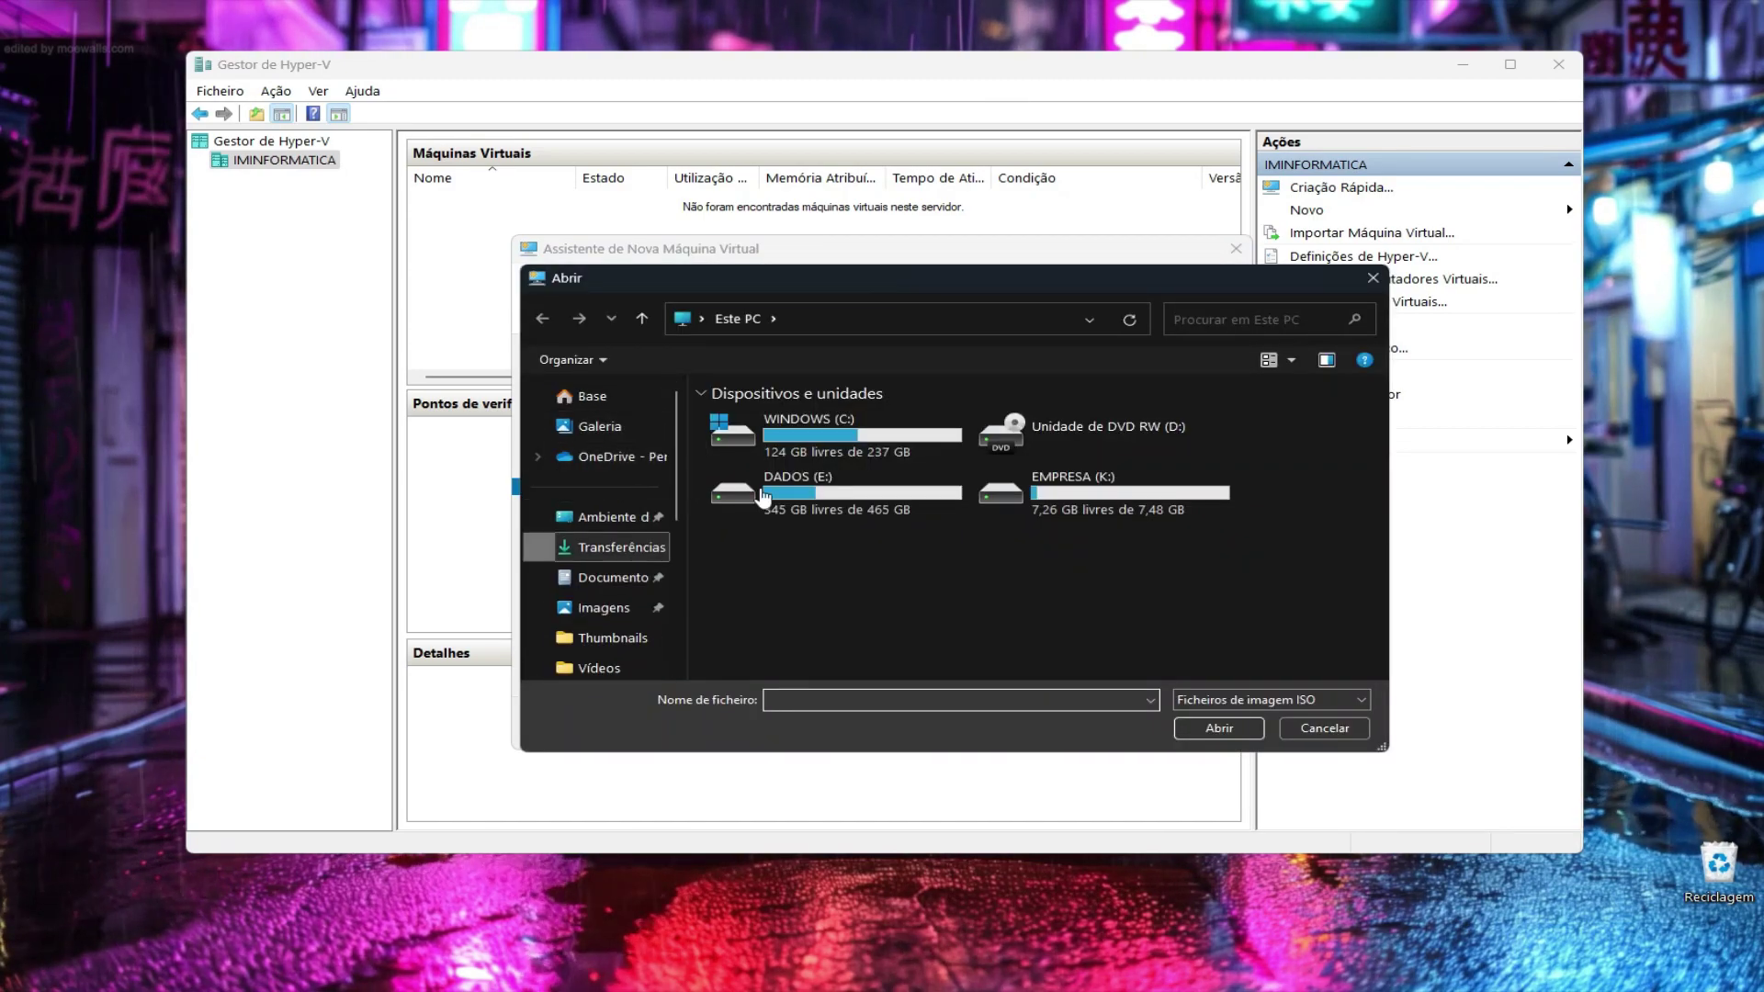
left_click(810, 447)
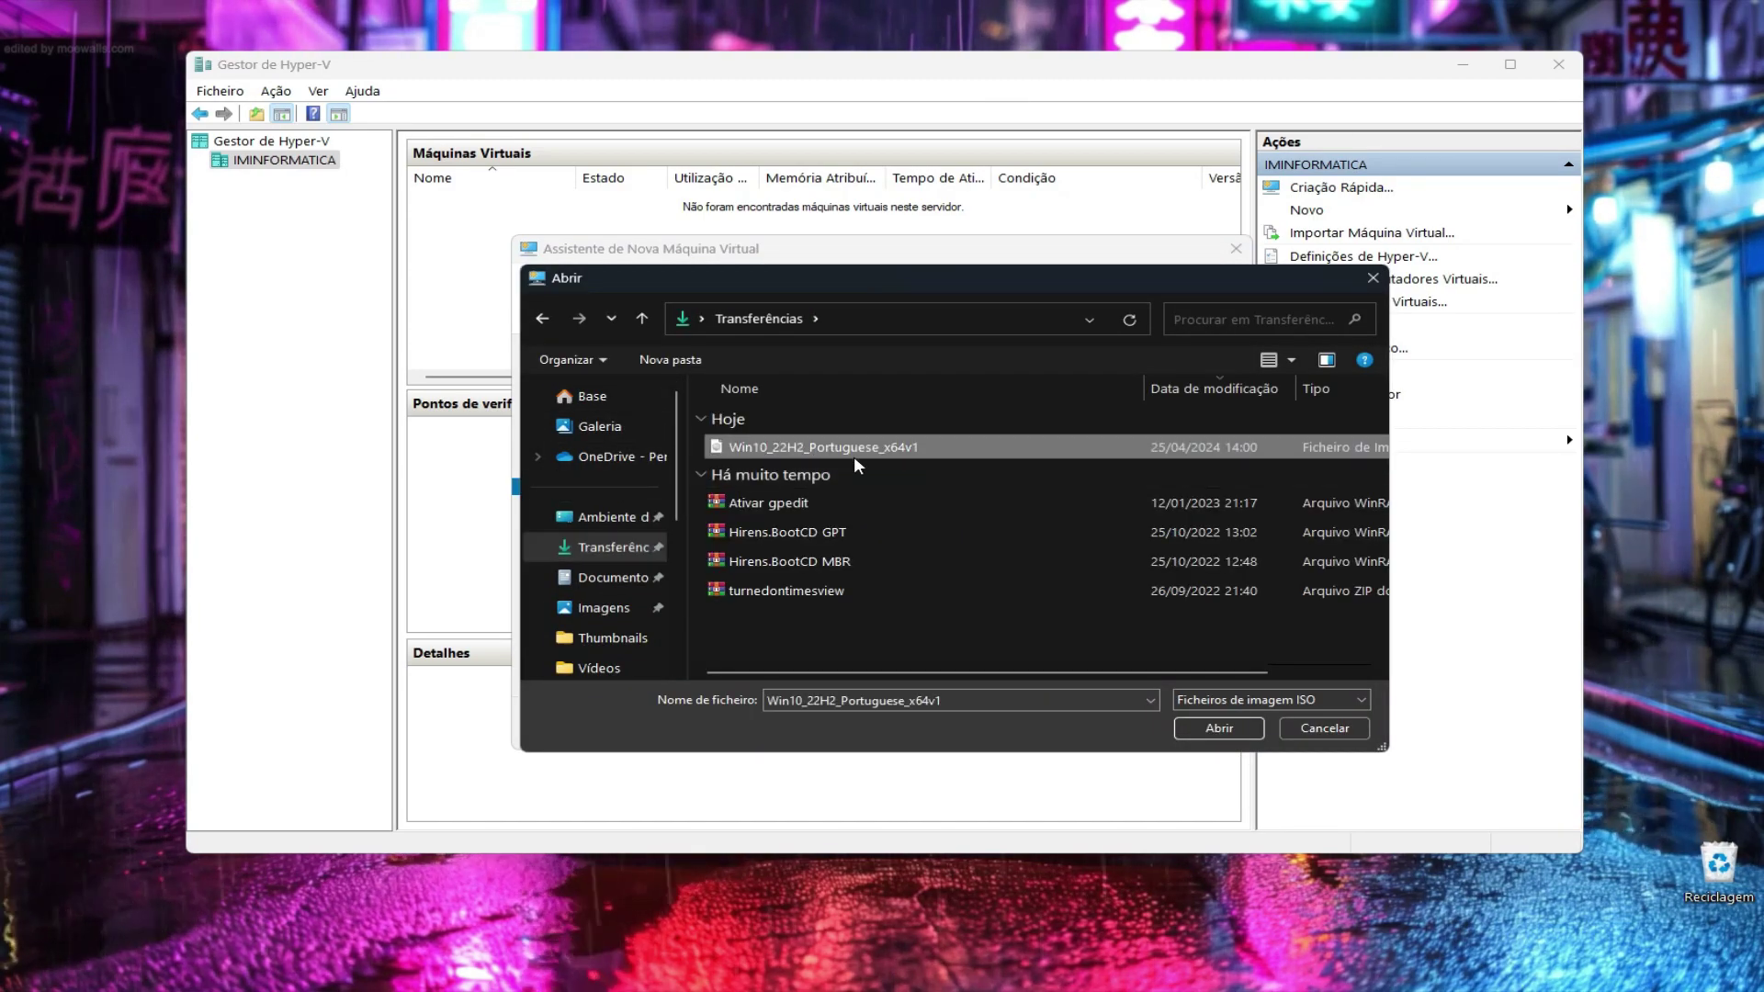
left_click(1210, 725)
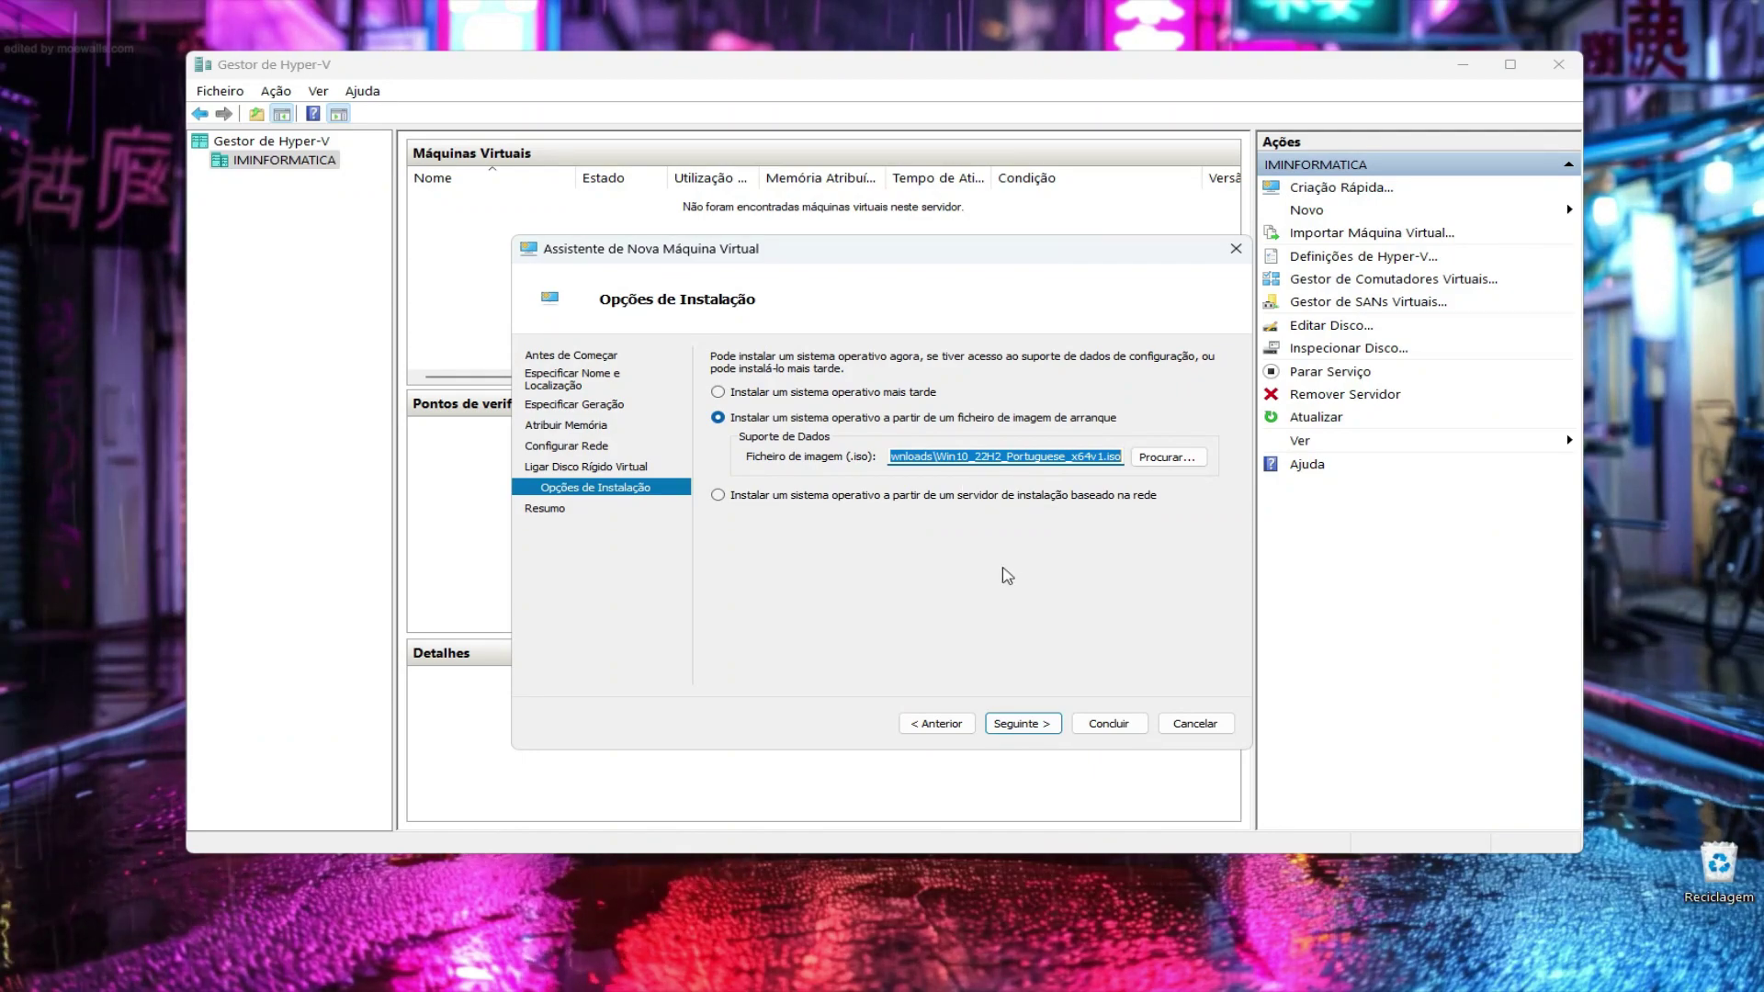
left_click(1019, 723)
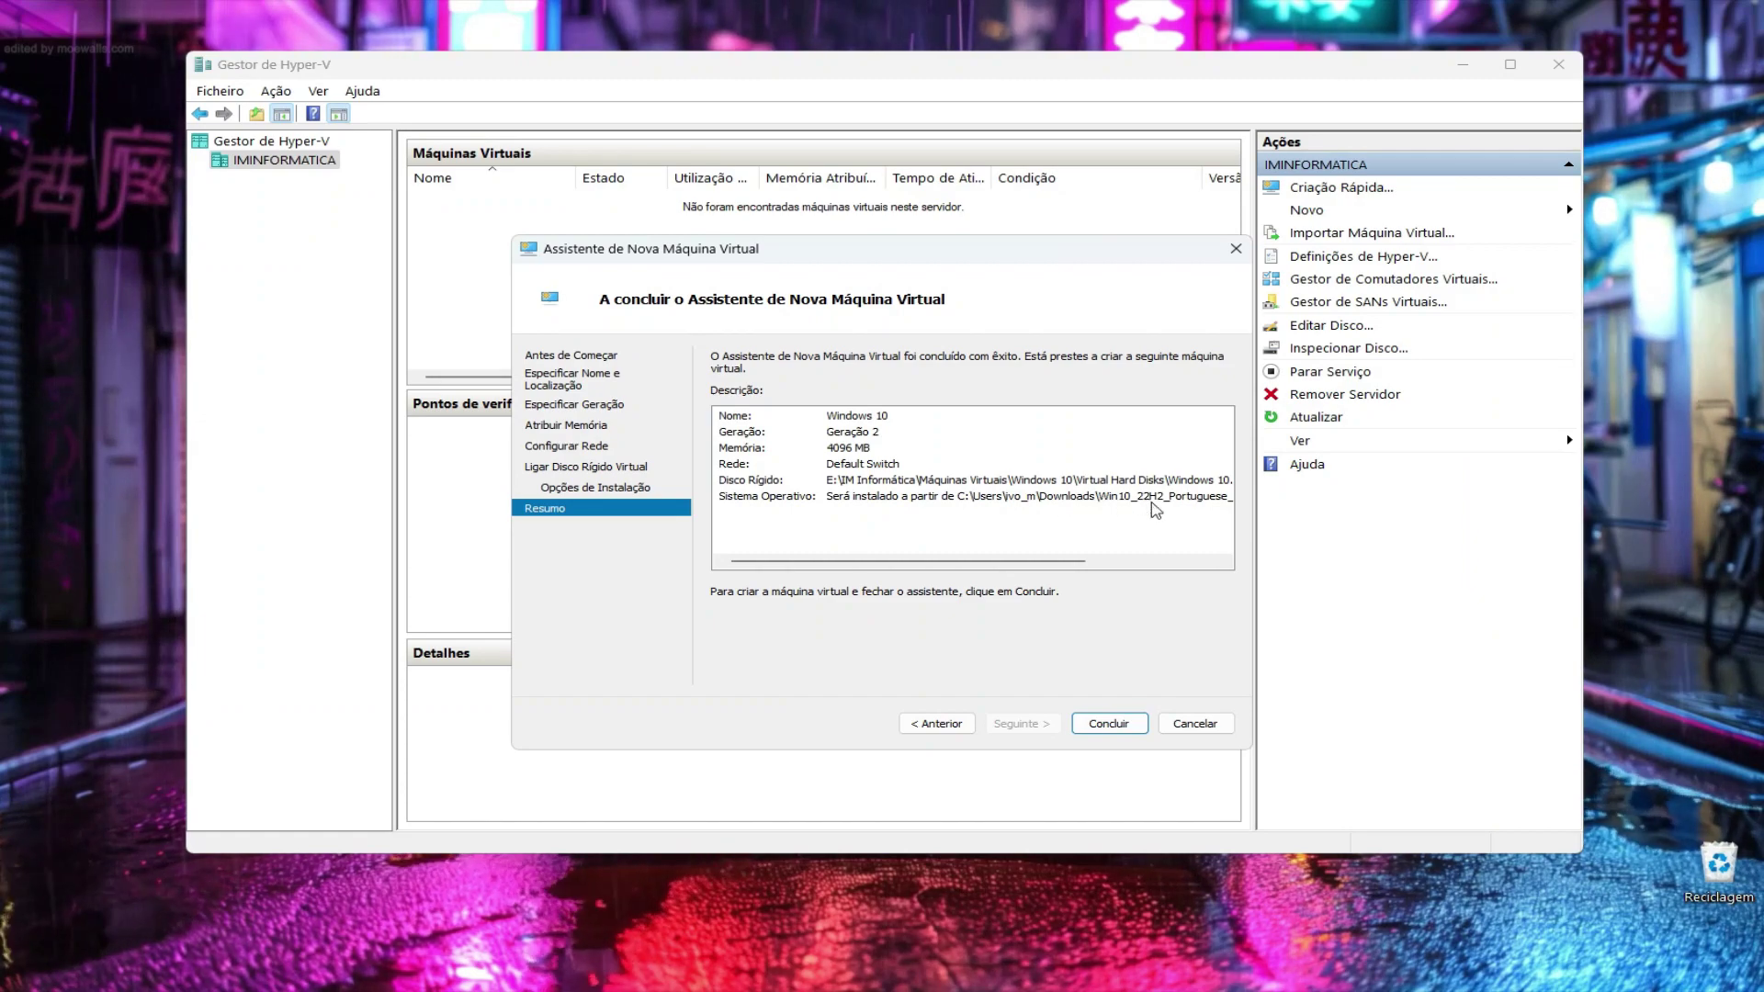
Finish creating the virtual machine, then connect to Windows 10 and start it
left_click(1112, 724)
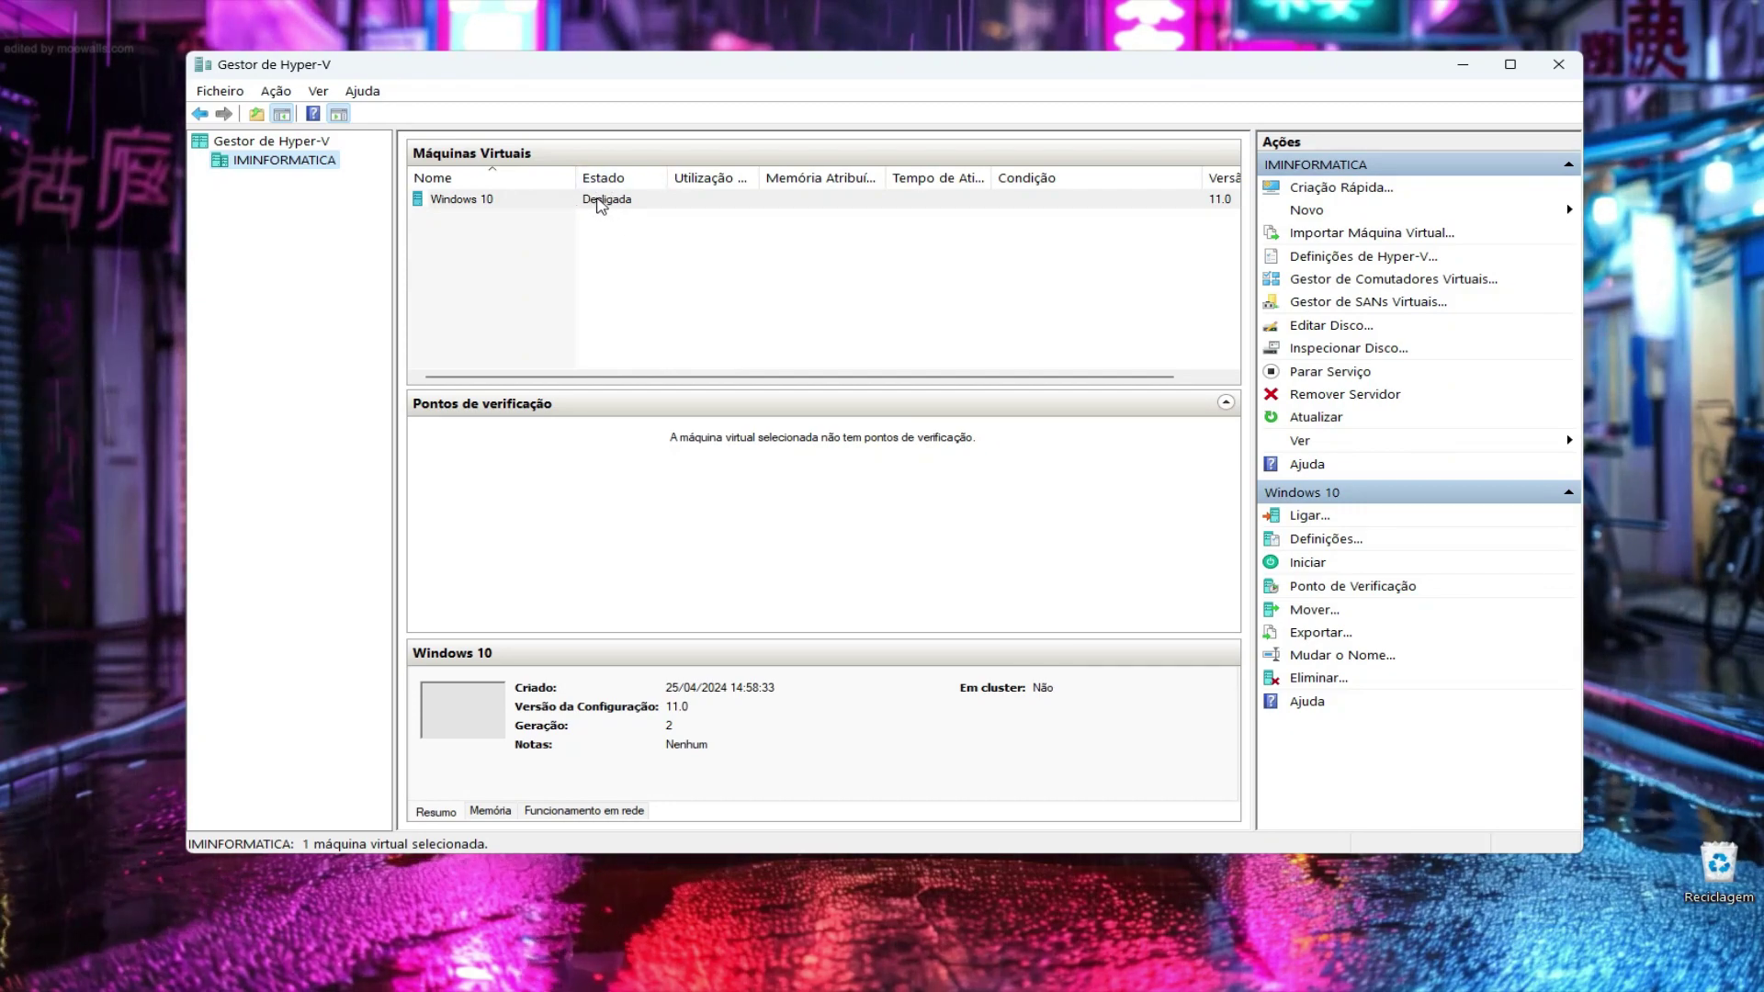
double_click(468, 209)
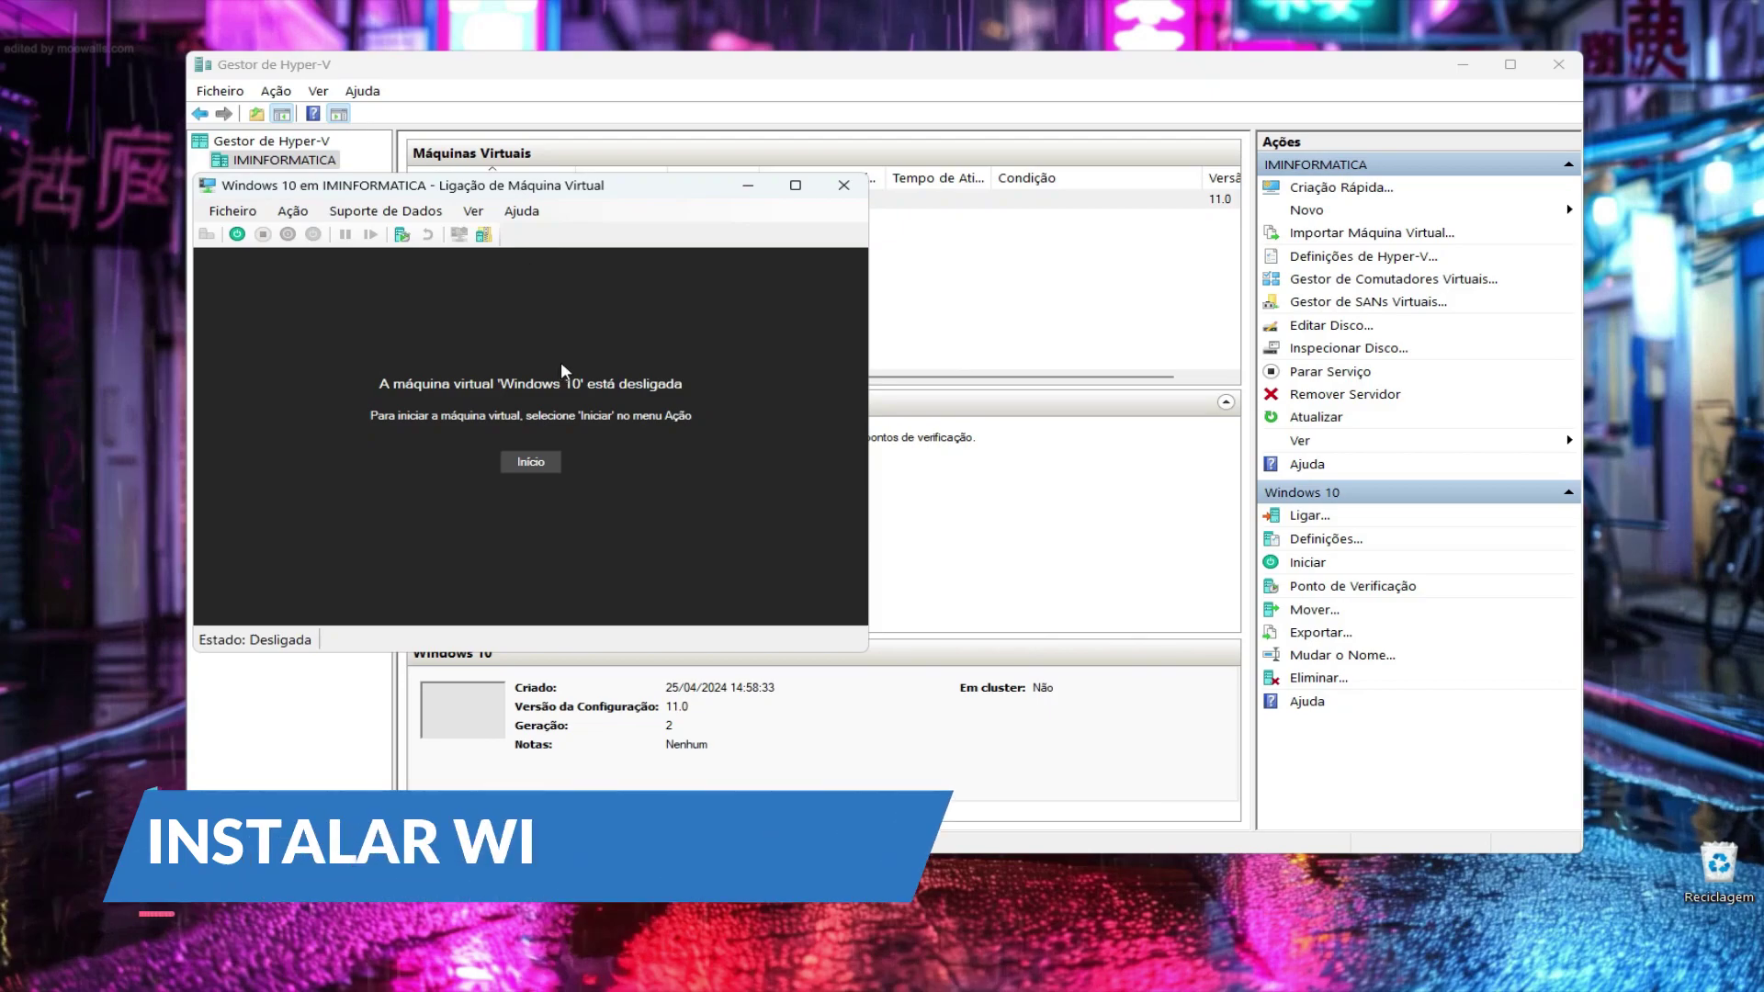
left_click(522, 464)
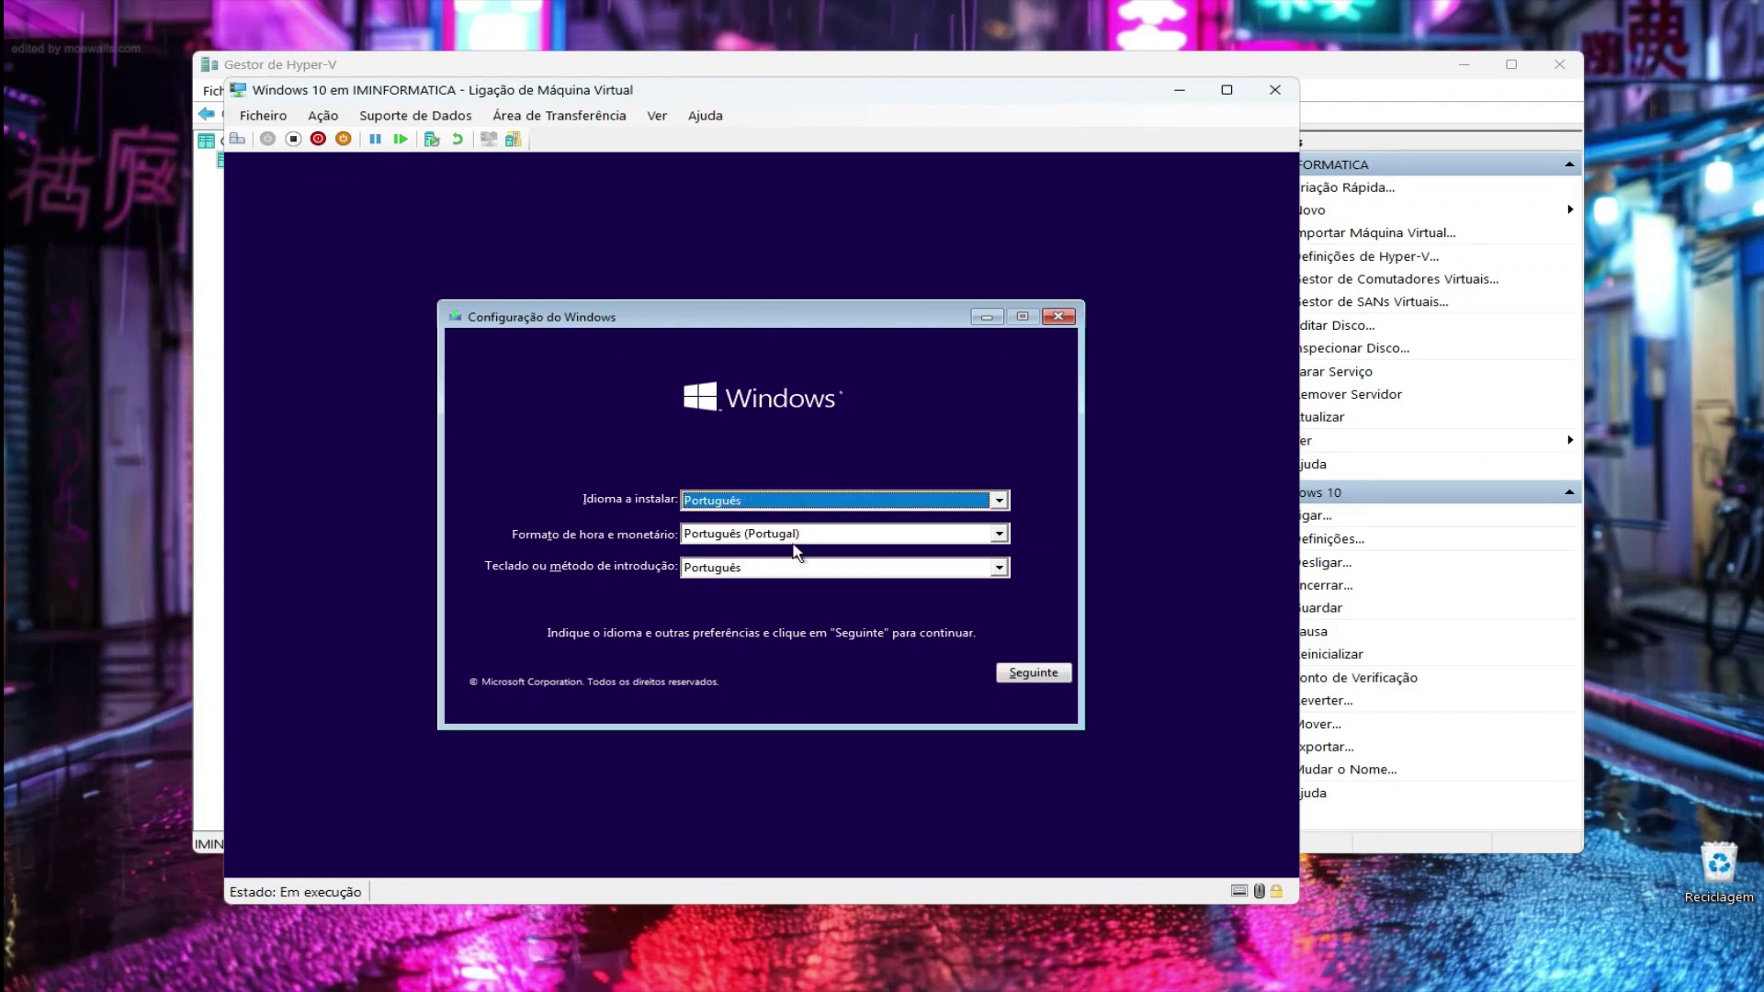
Start the Windows installation with Português language, Português (Portugal) format and Português keyboard, continuing without a product key
left_click(1033, 672)
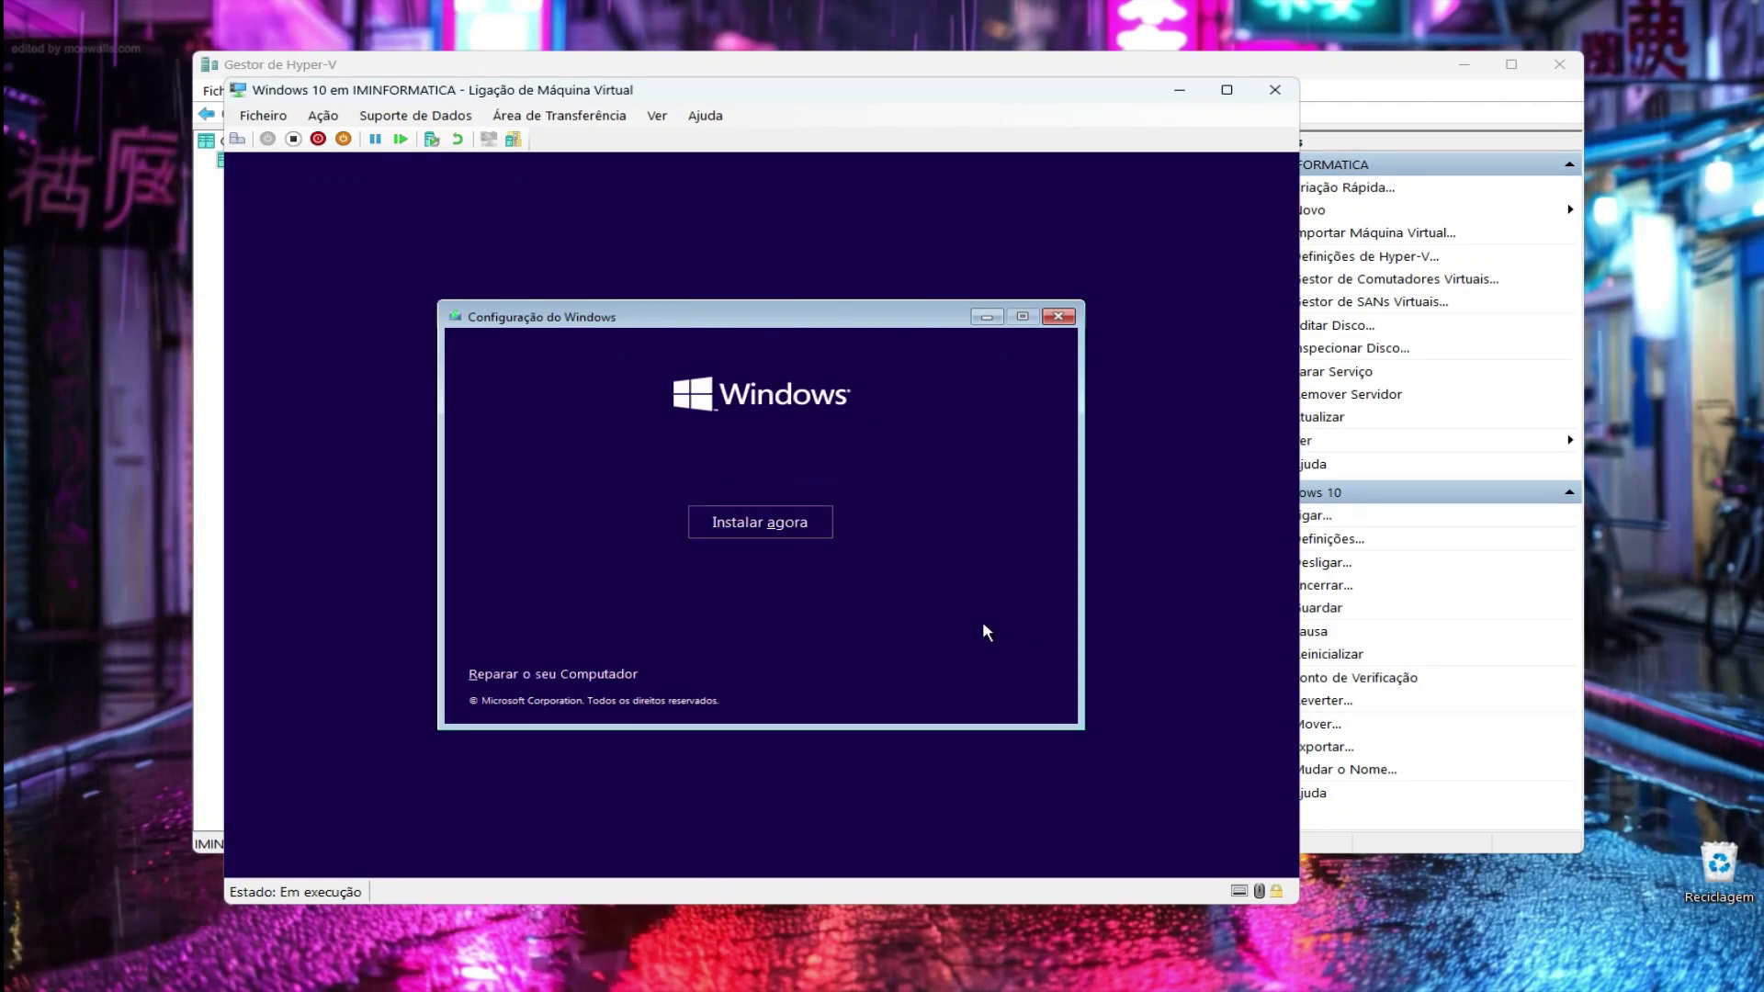
left_click(772, 525)
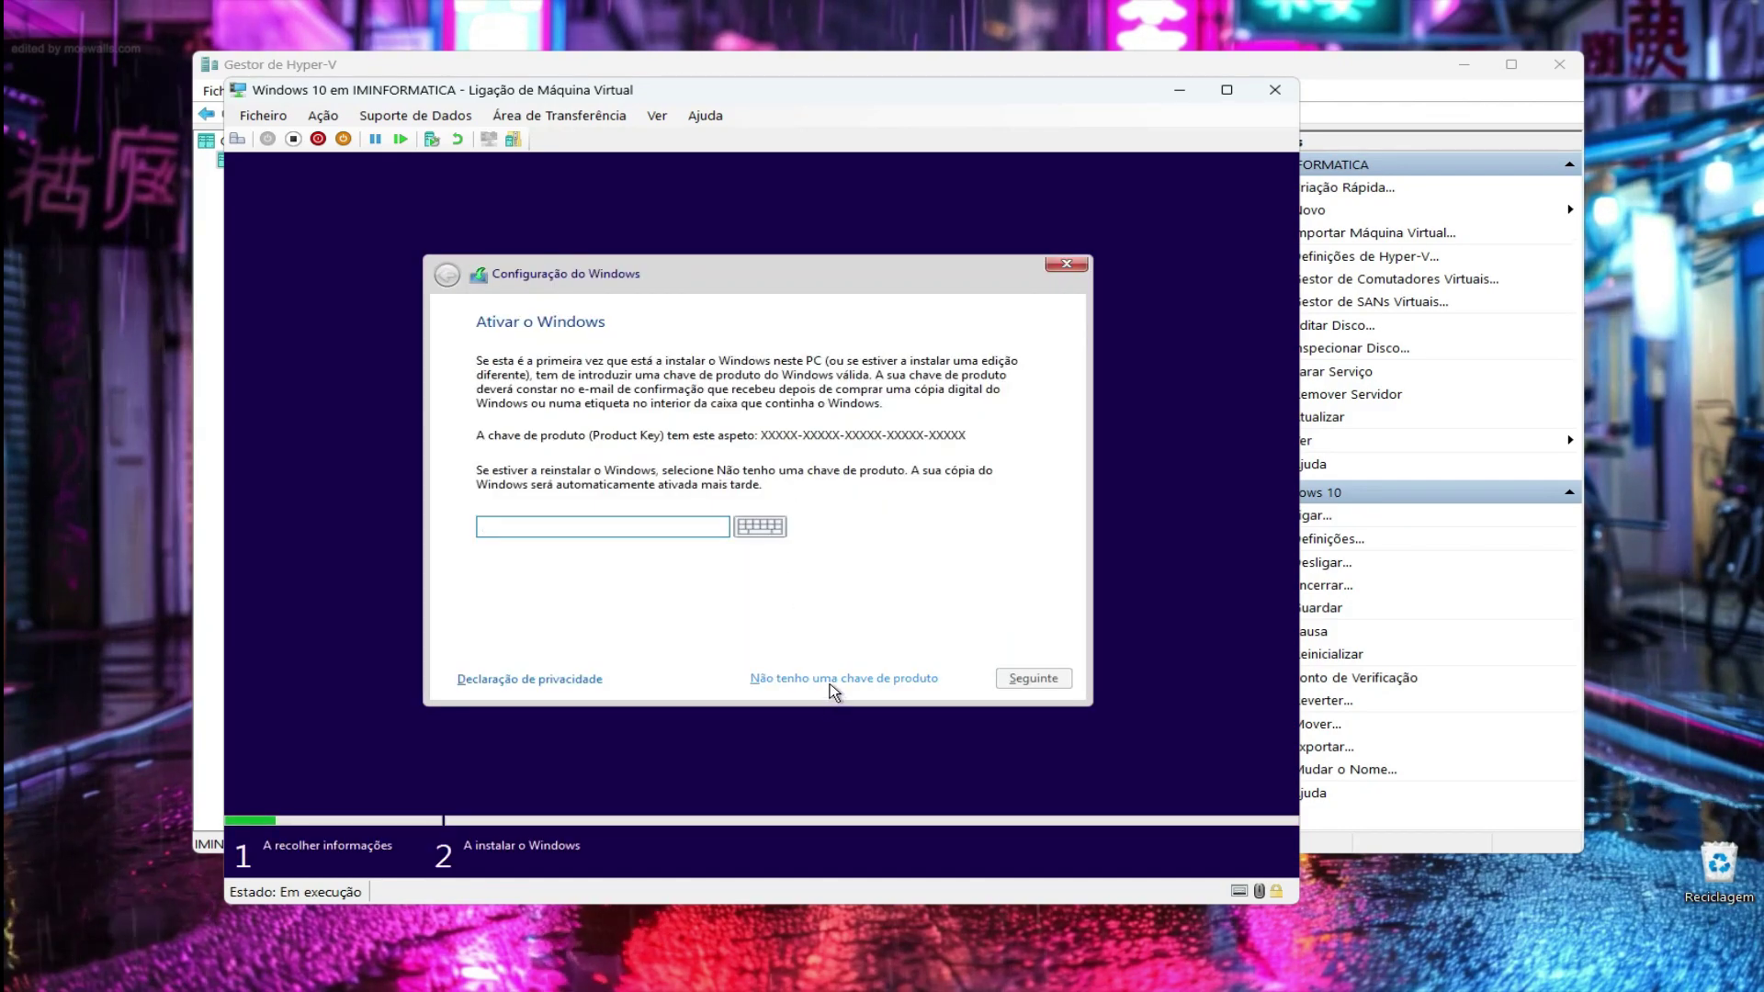
left_click(829, 681)
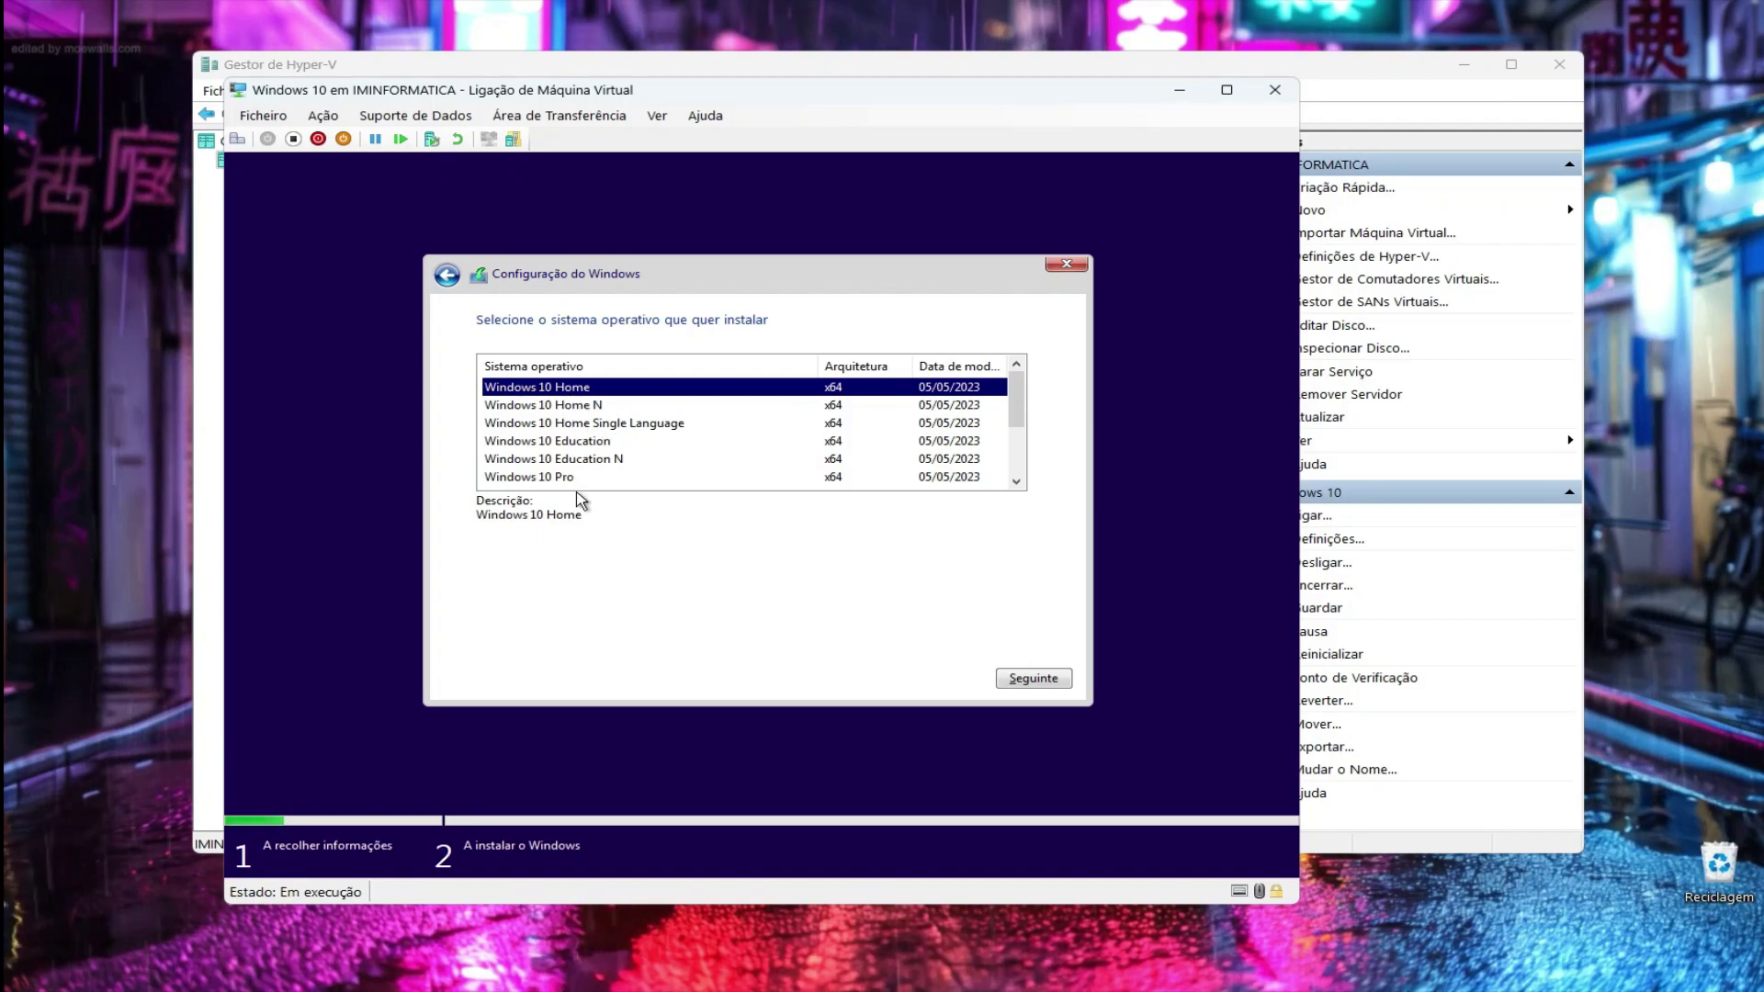
Choose Windows 10 Pro as the edition to install and accept the licence terms
left_click(541, 477)
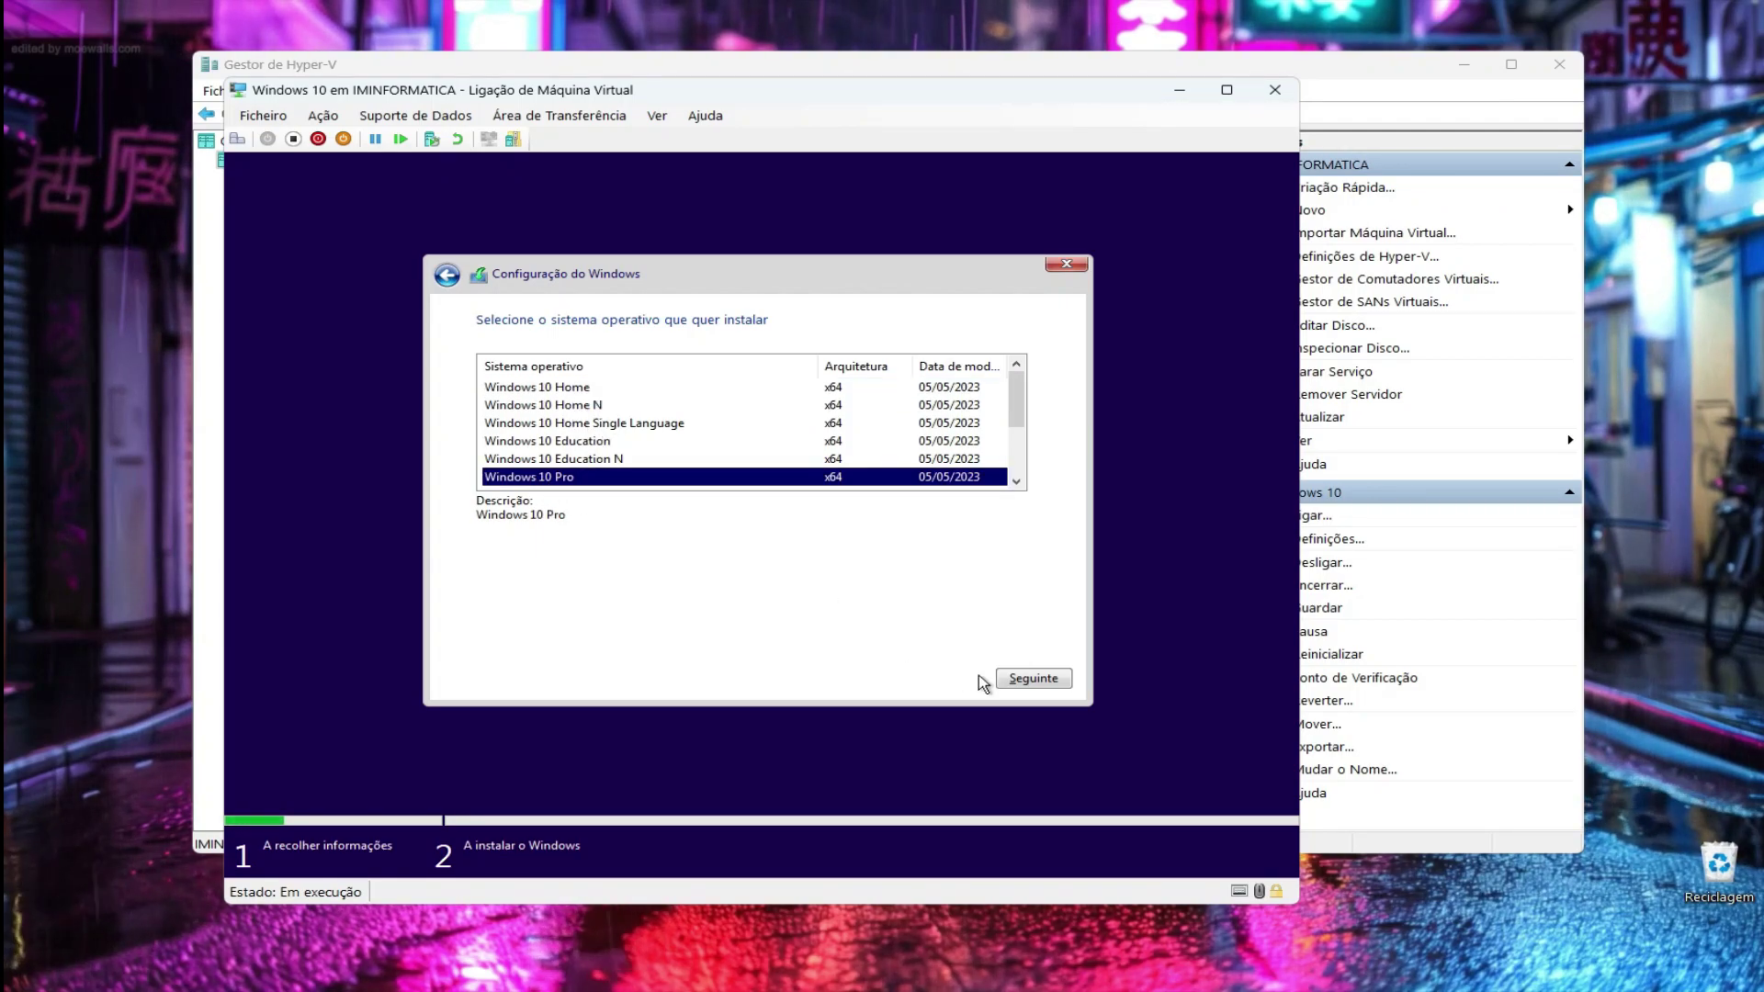
left_click(1031, 679)
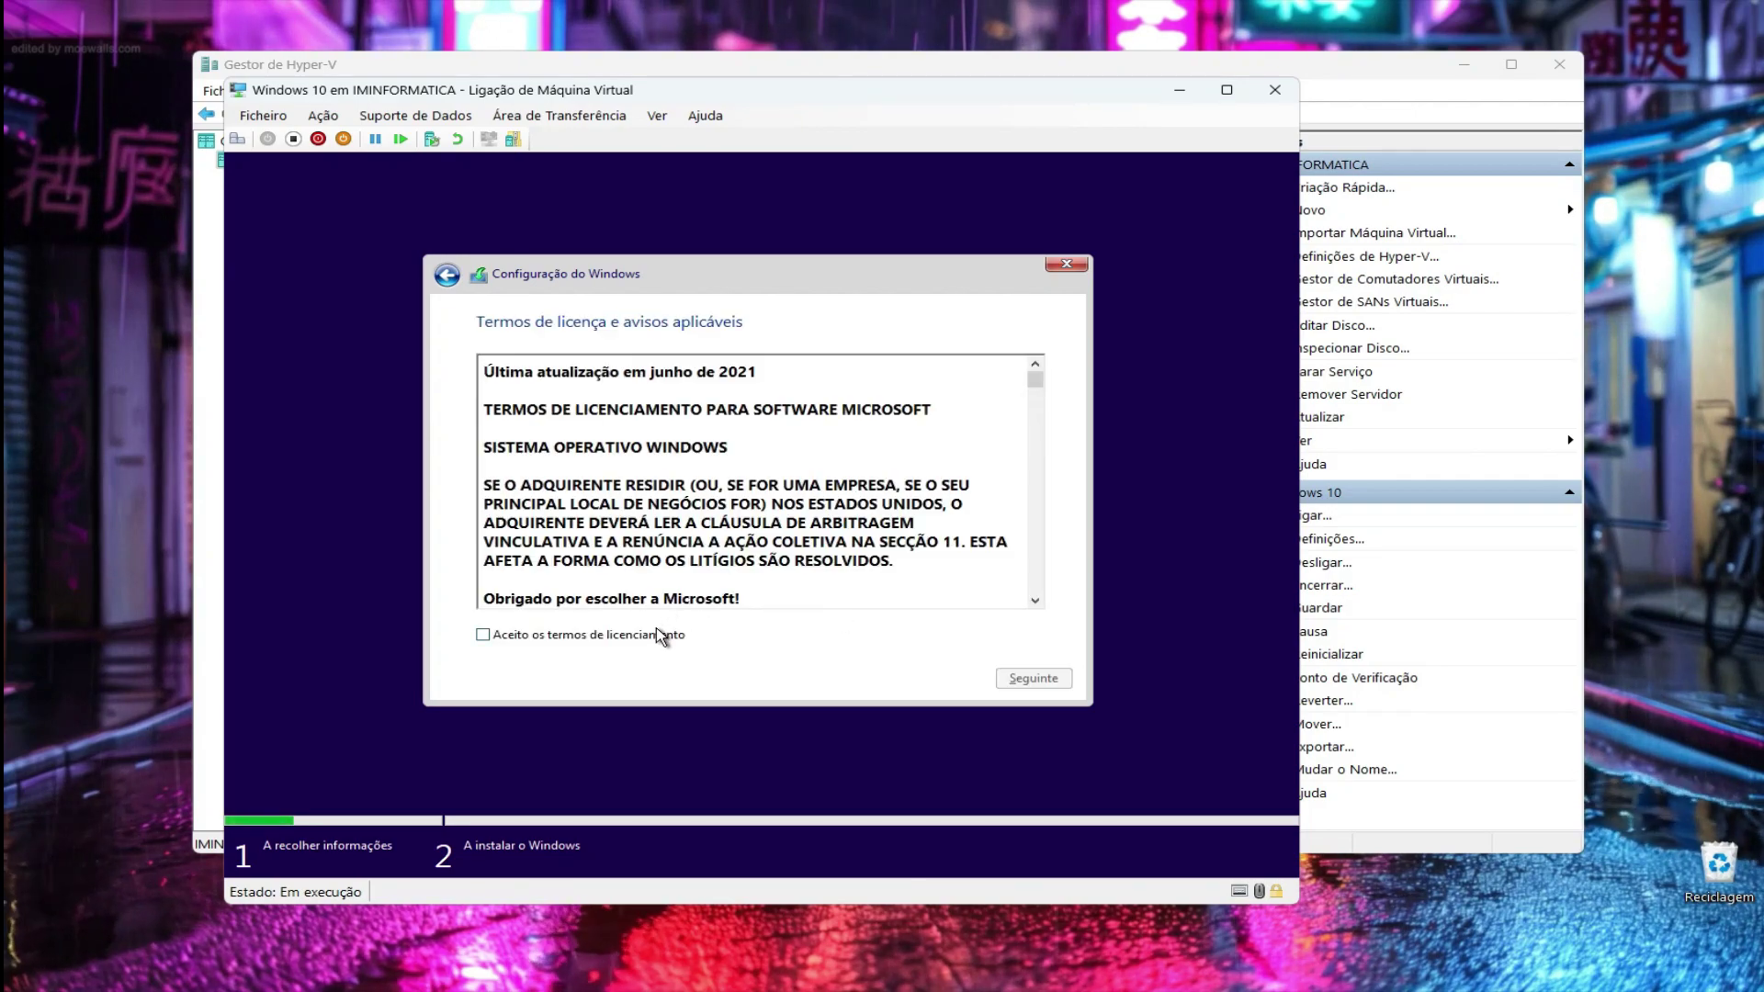
left_click(657, 634)
left_click(1020, 684)
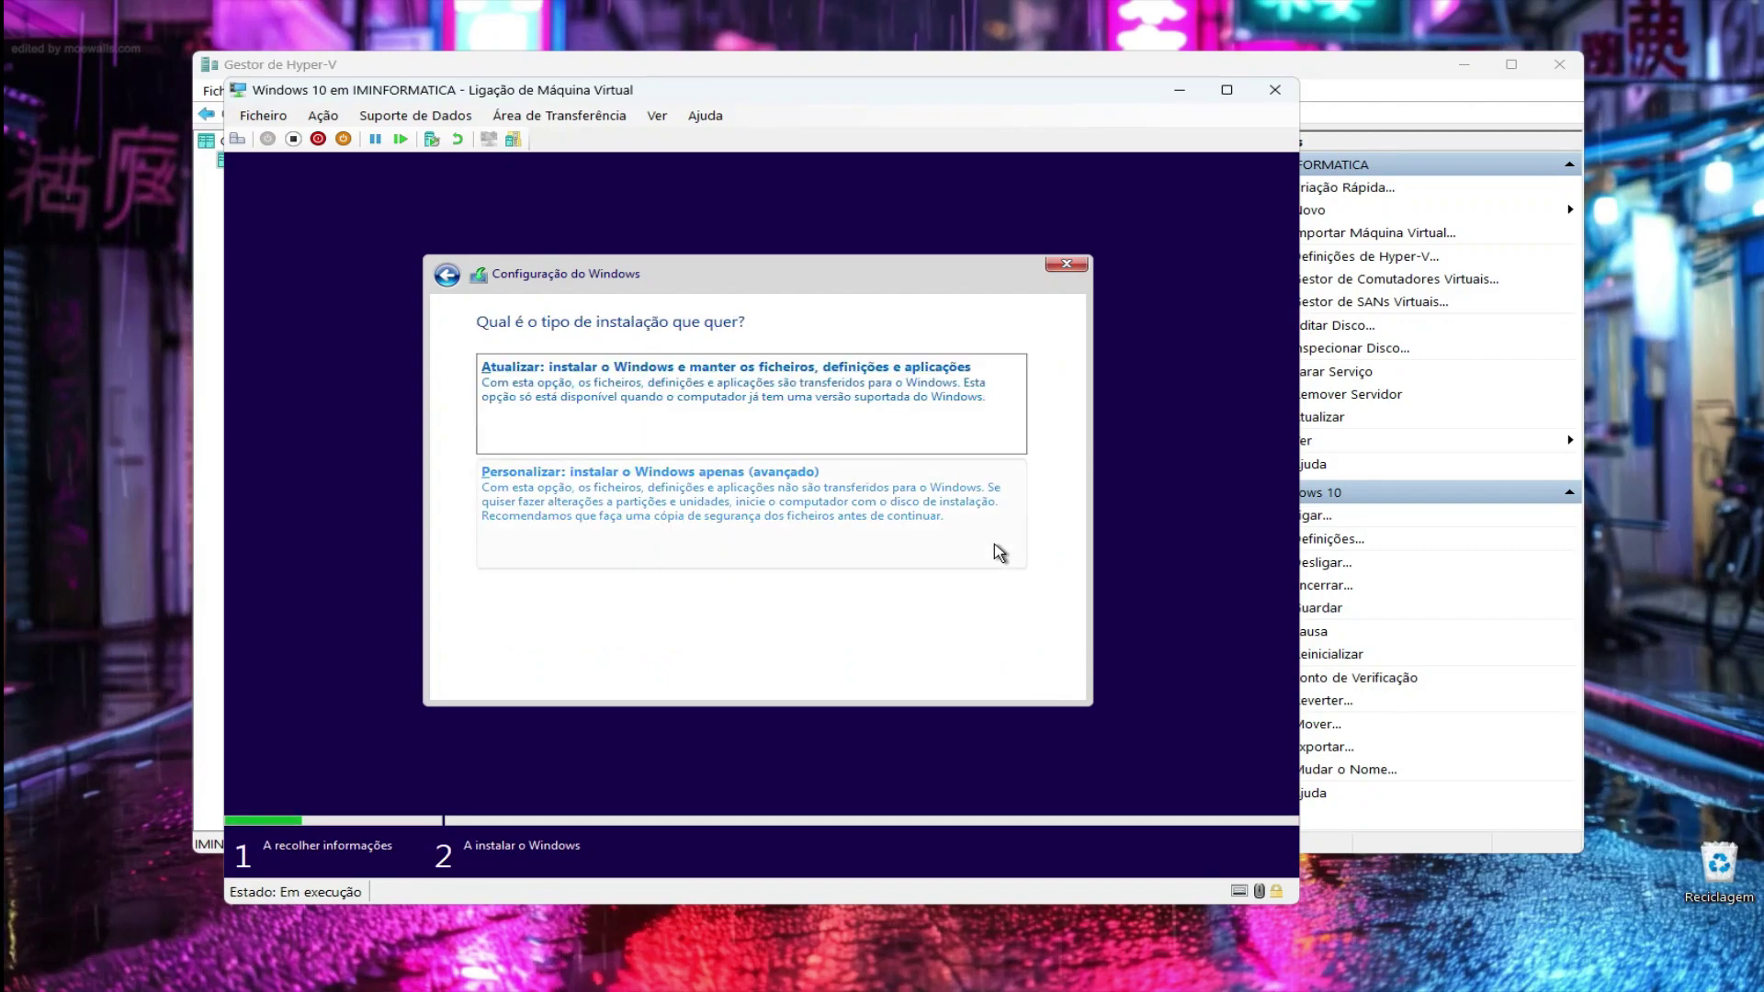
Choose the custom installation, create a 51200 MB partition on Unidade 0, install Windows on the primary partition and restart
left_click(669, 500)
left_click(920, 563)
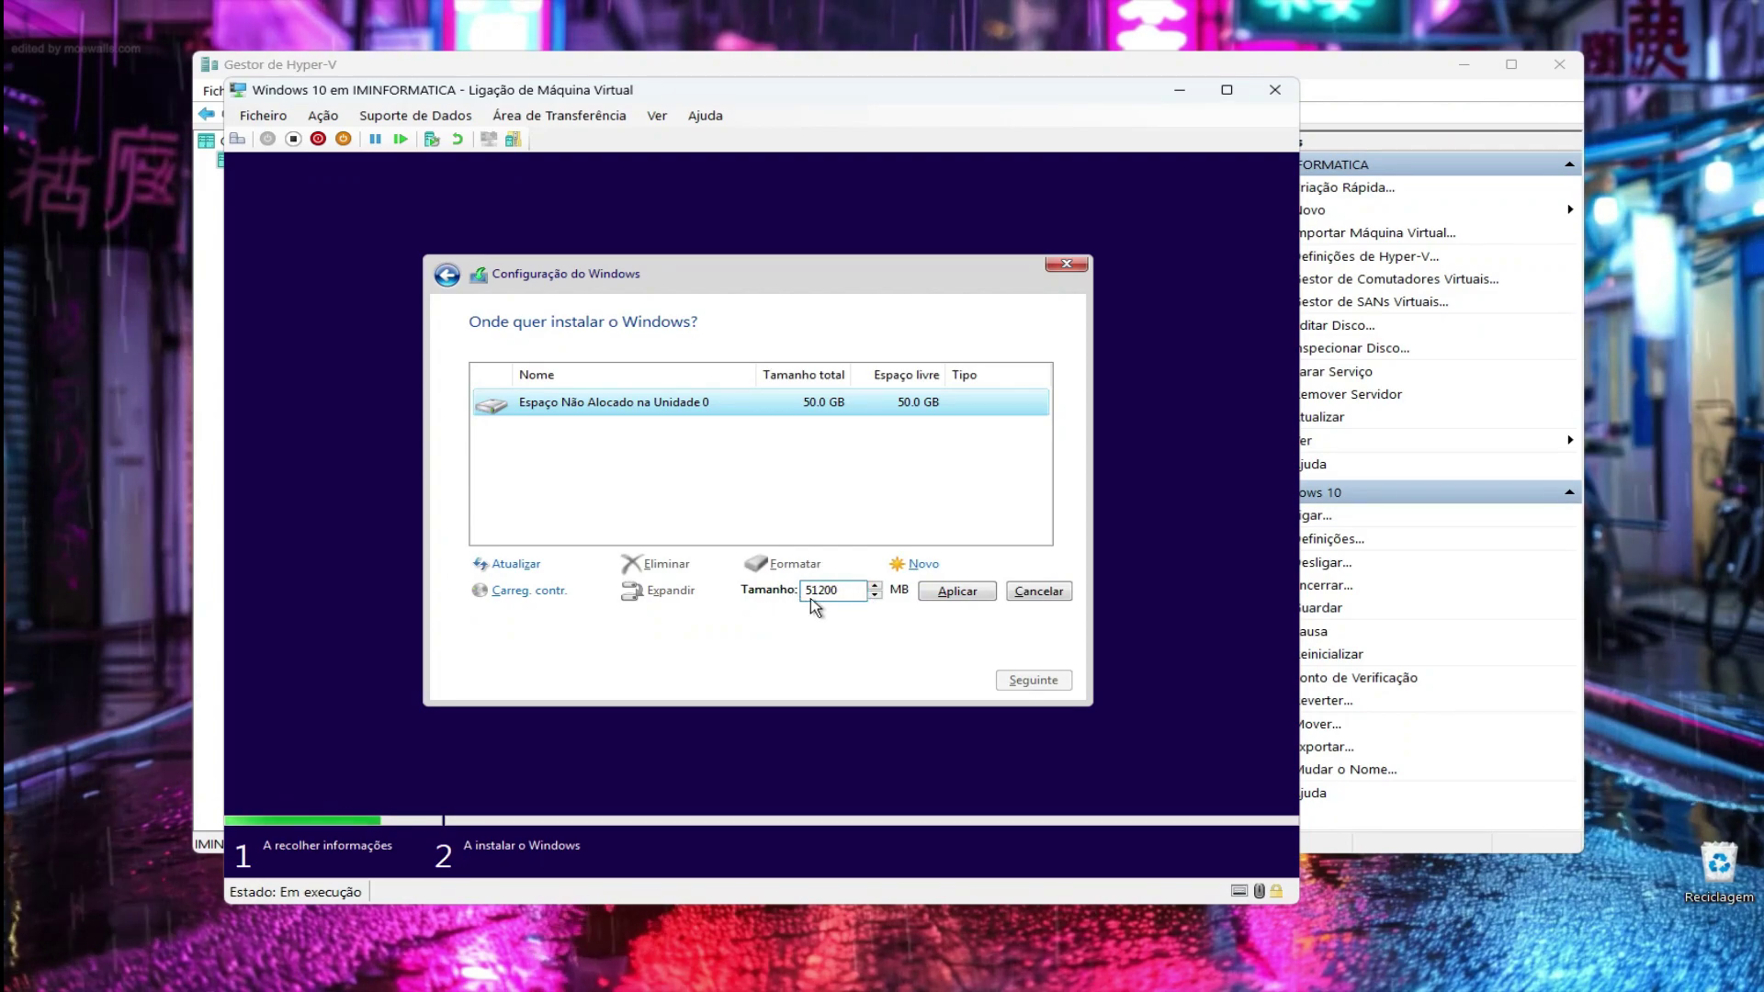
left_click(945, 598)
left_click(920, 592)
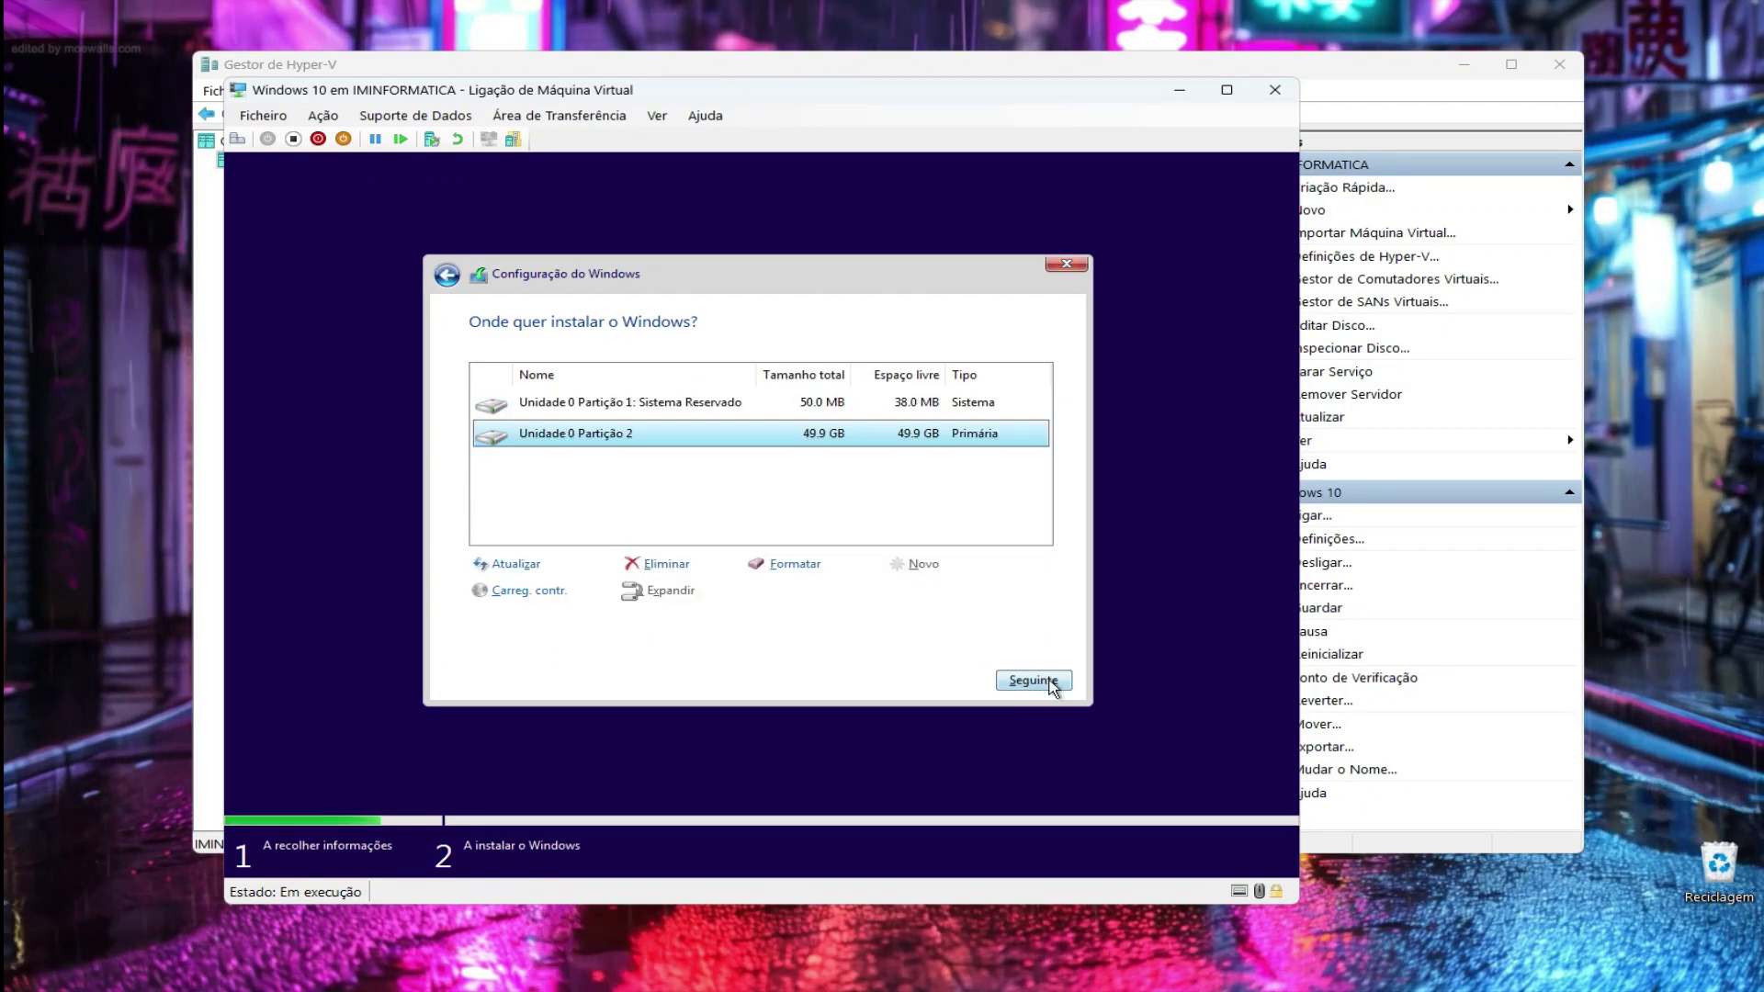
left_click(1034, 681)
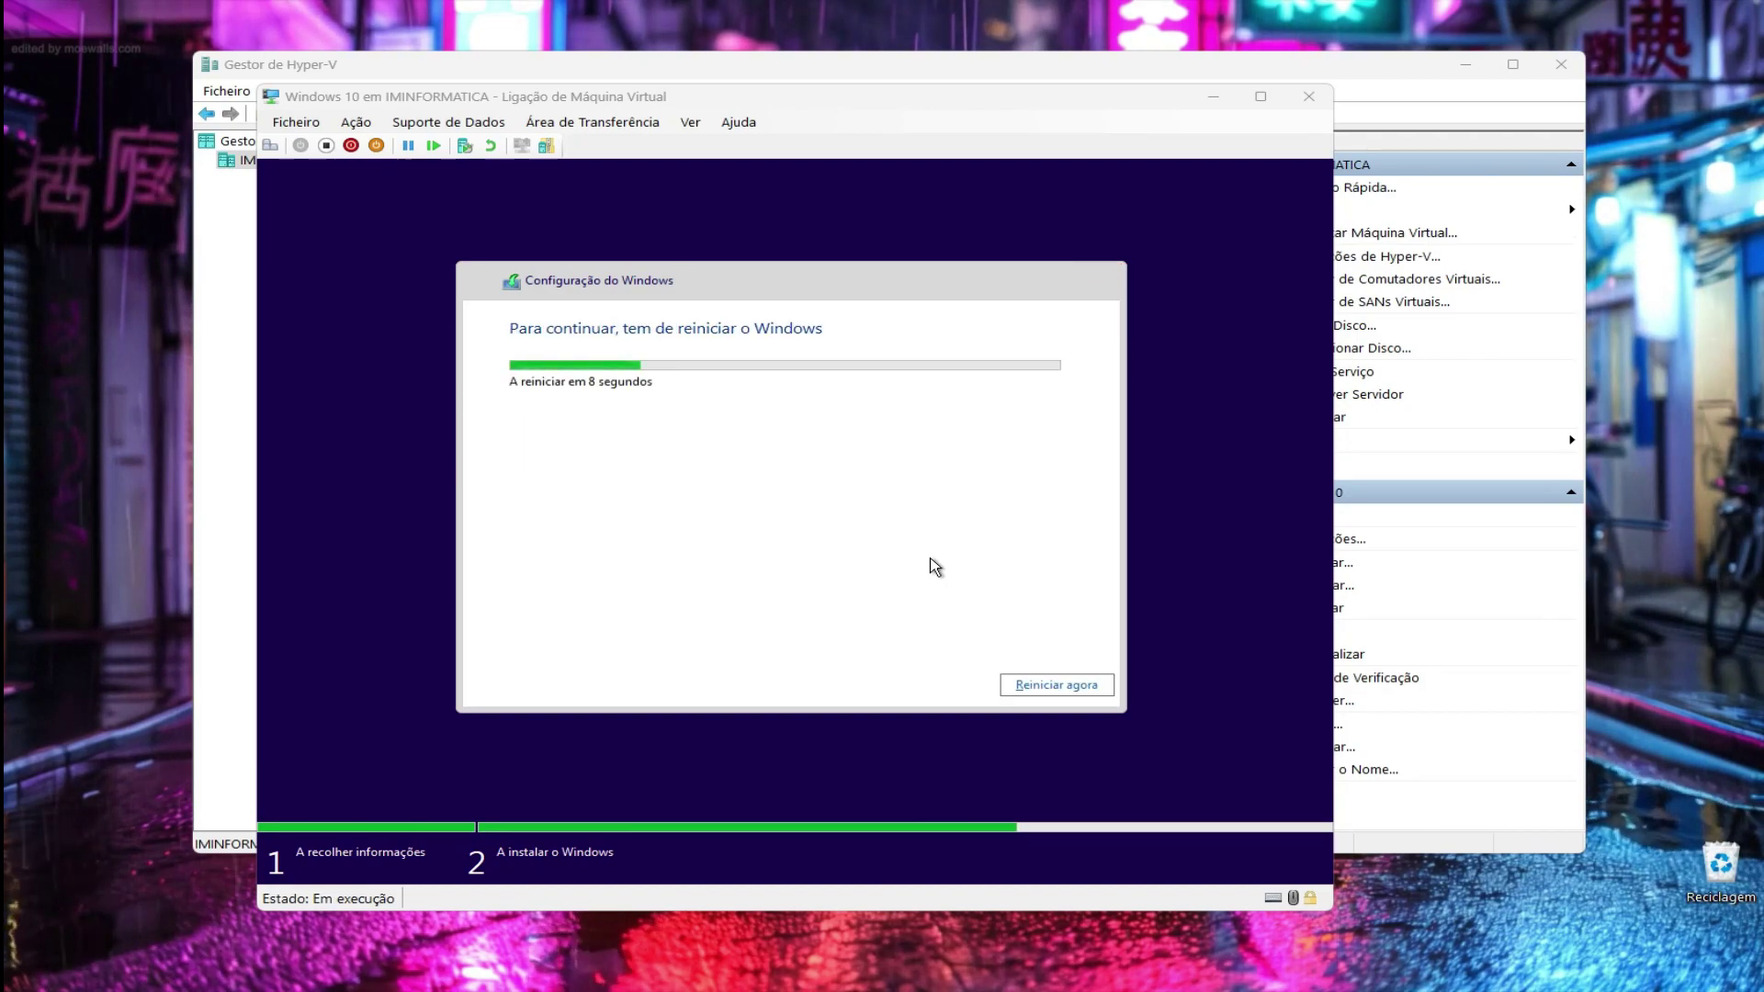
left_click(1049, 686)
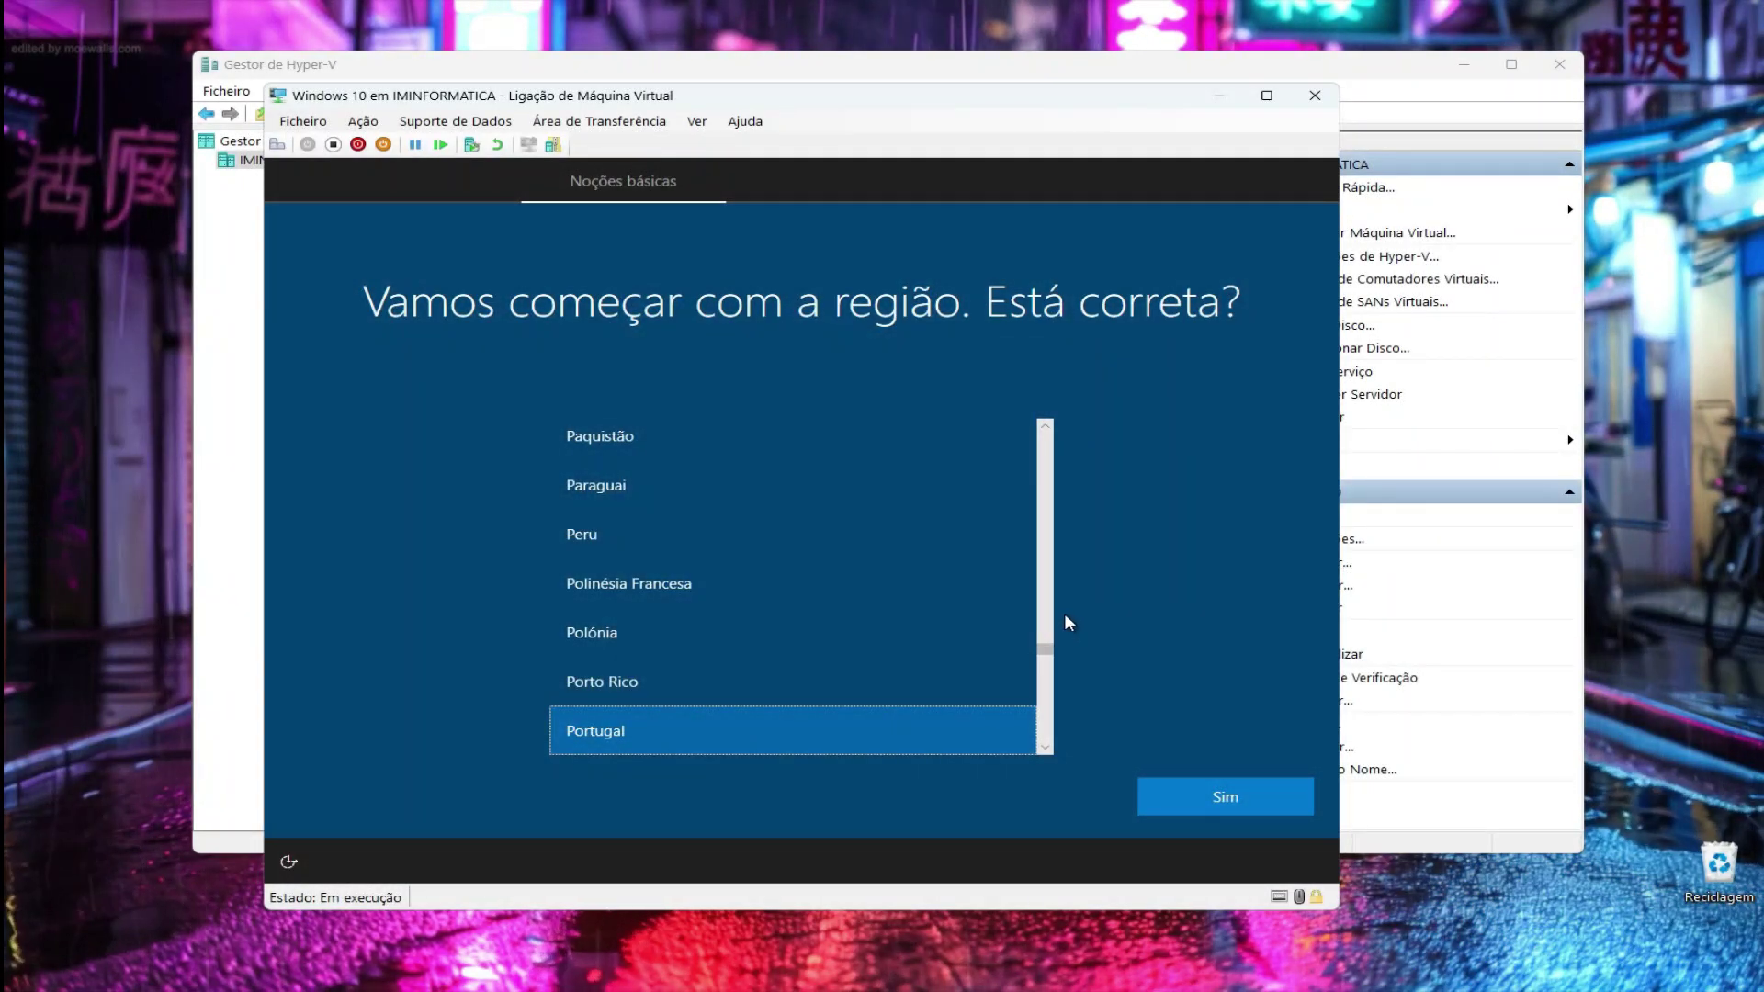
Confirm Portugal as the region and Português as the keyboard layout, without adding a second layout
left_click(1202, 795)
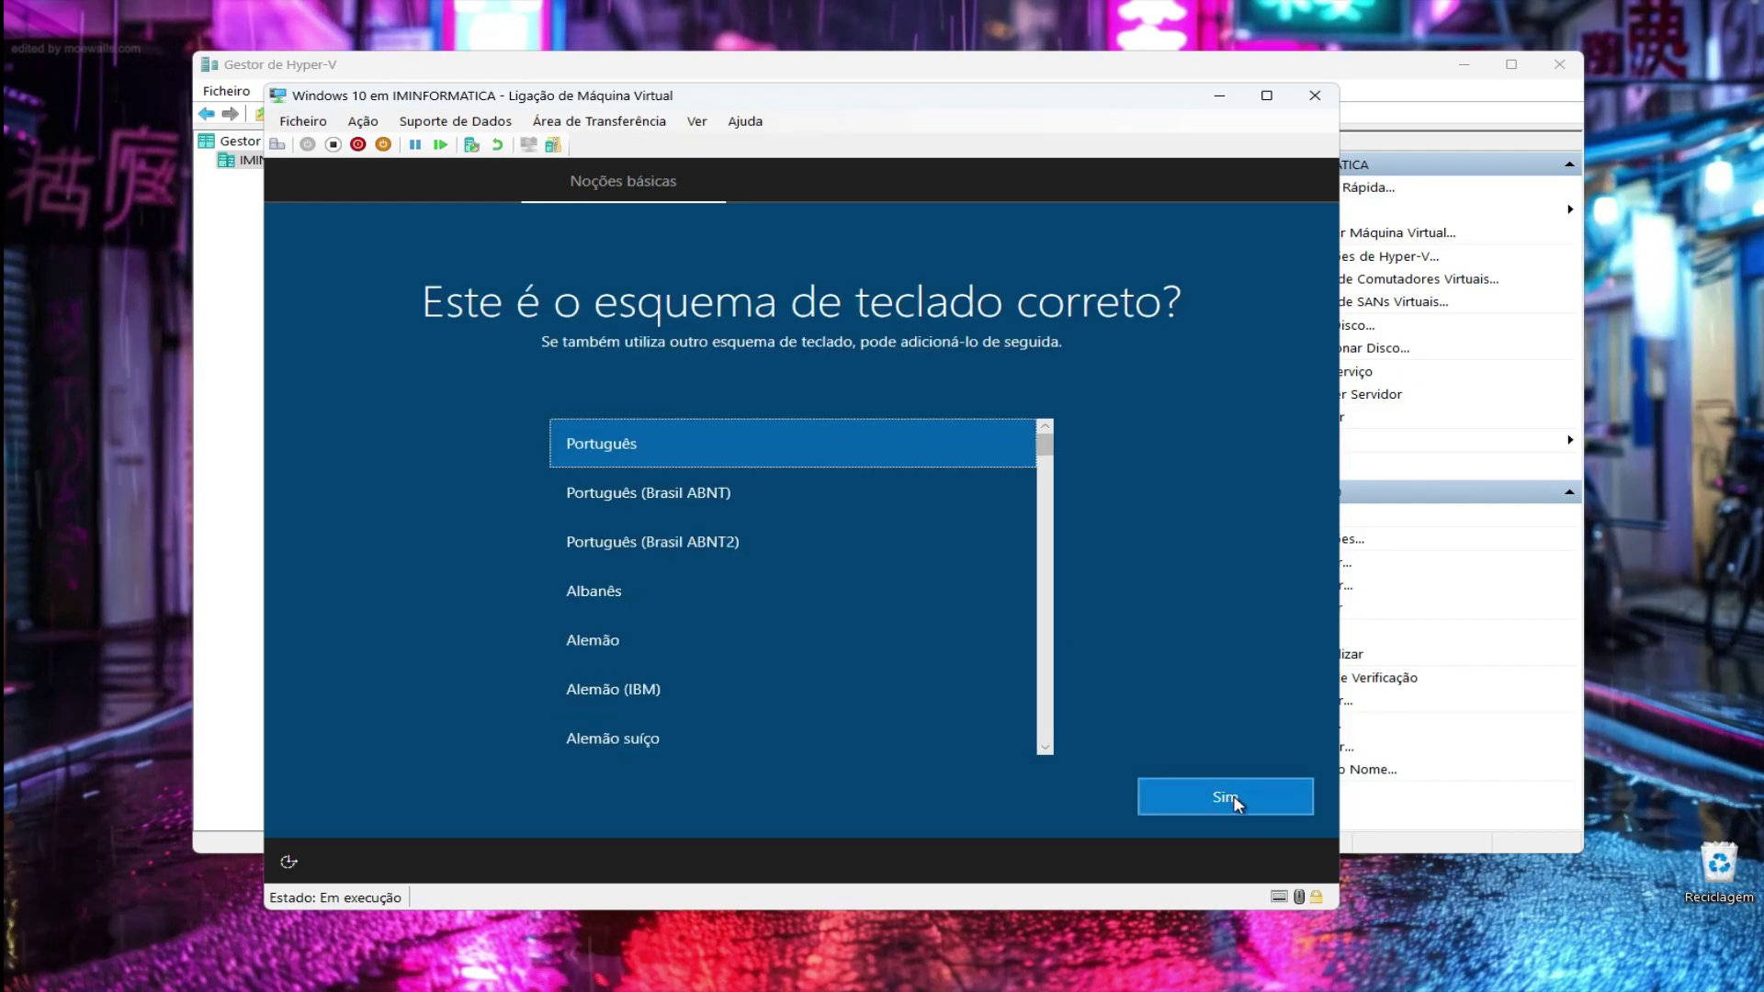
left_click(1232, 799)
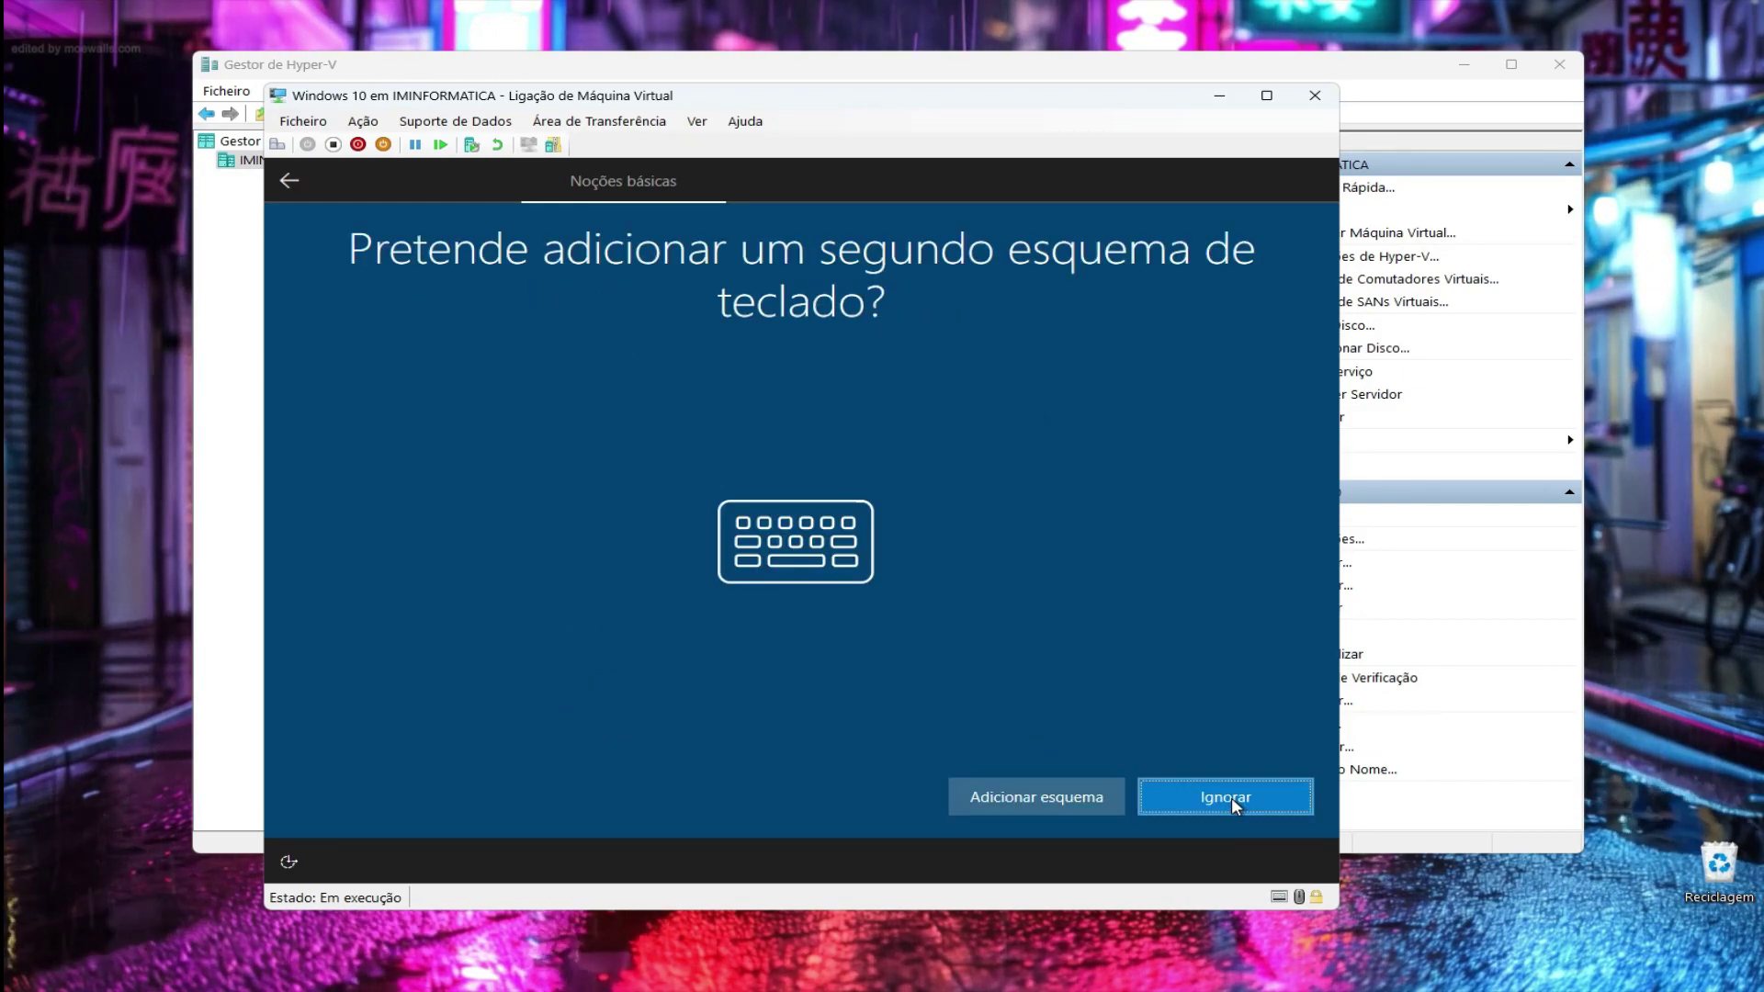
left_click(1231, 797)
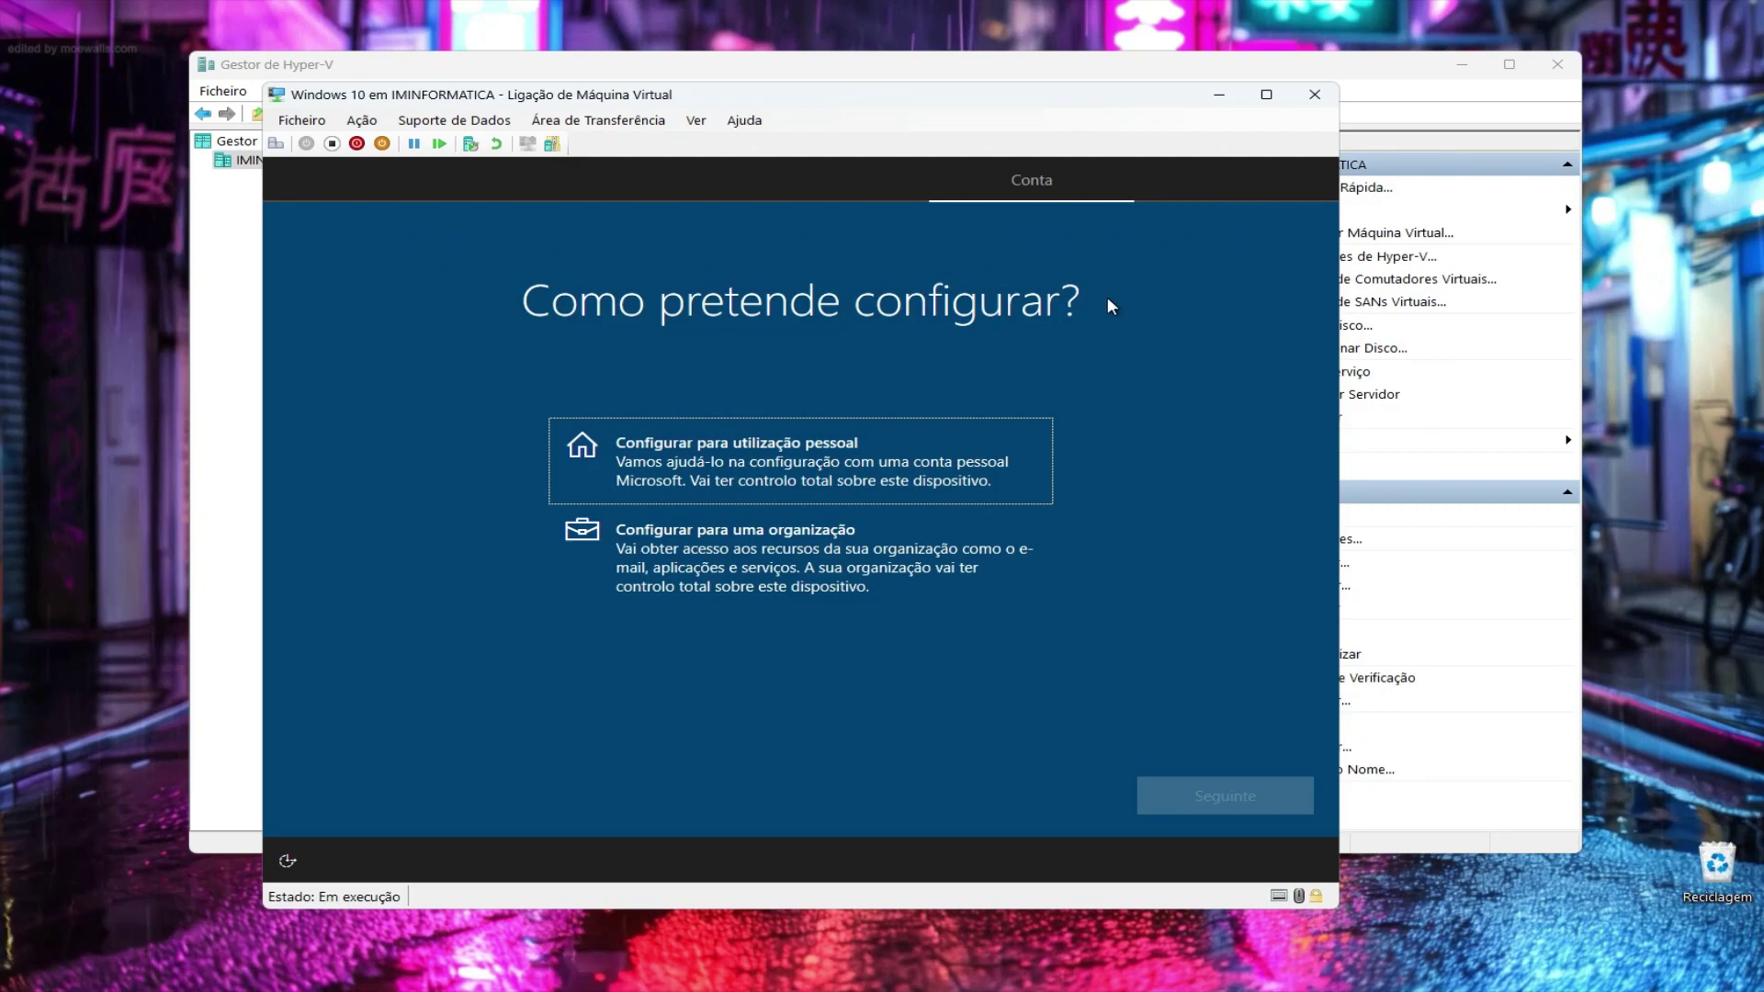
Set up Windows for personal use with an offline account and the limited experience
left_click(805, 465)
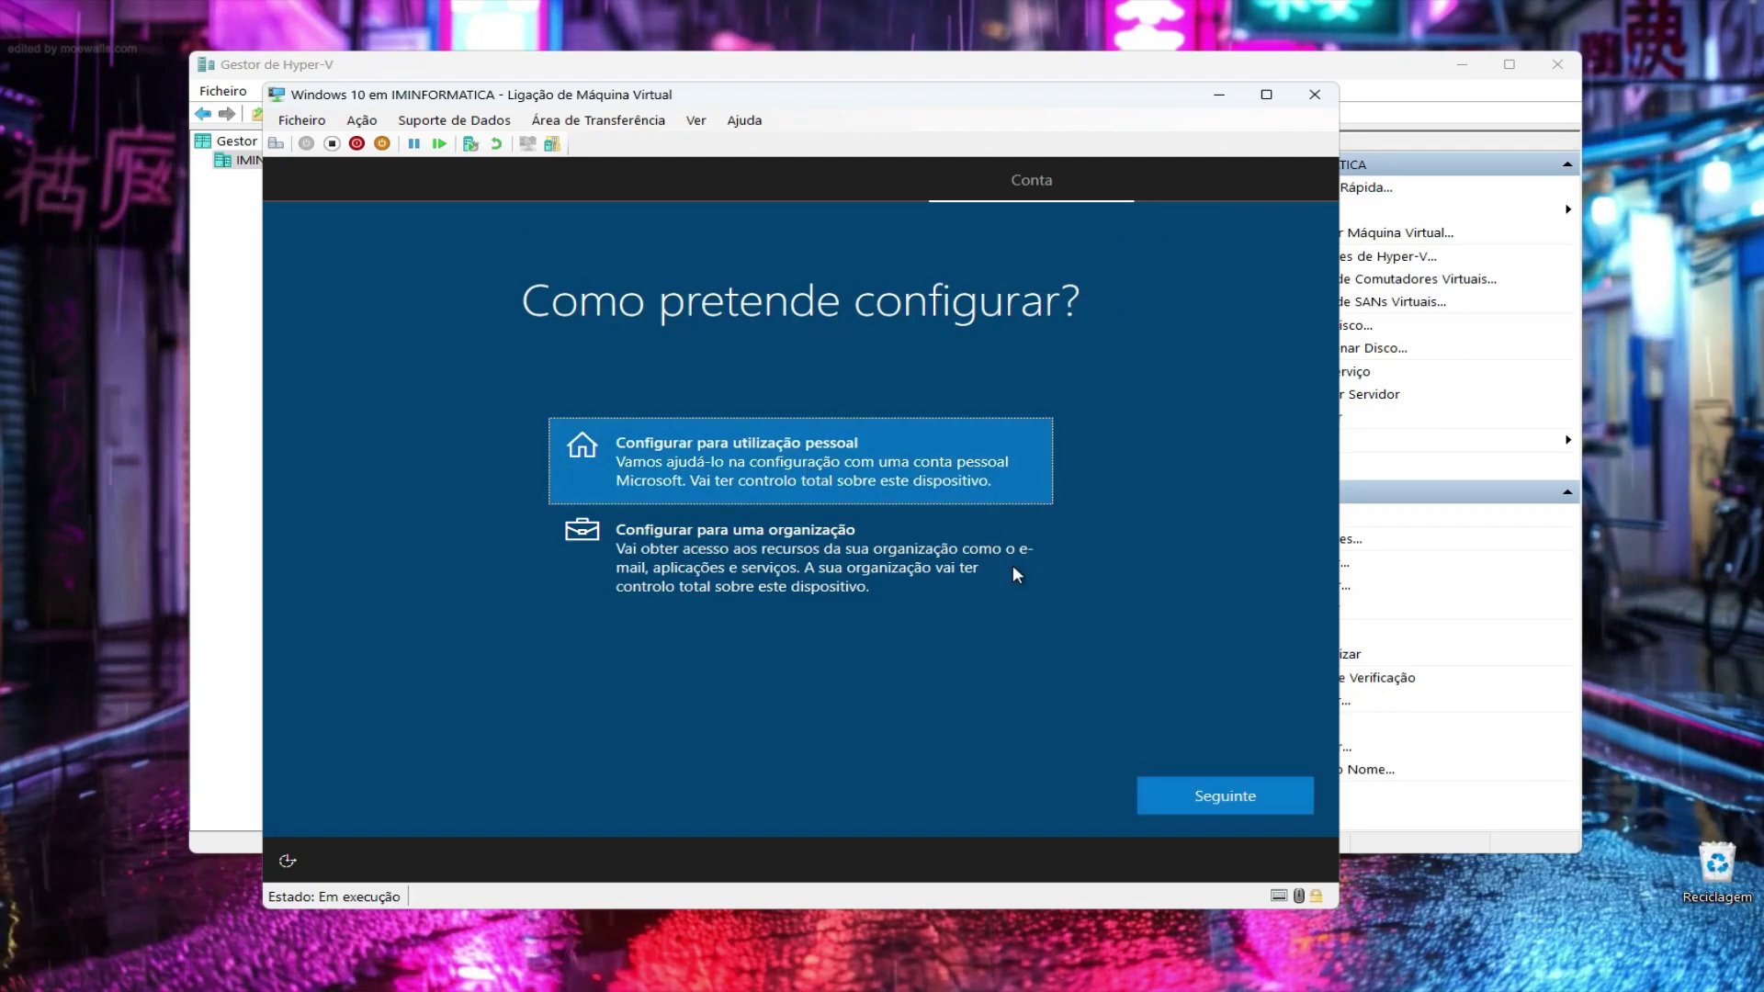
left_click(1224, 795)
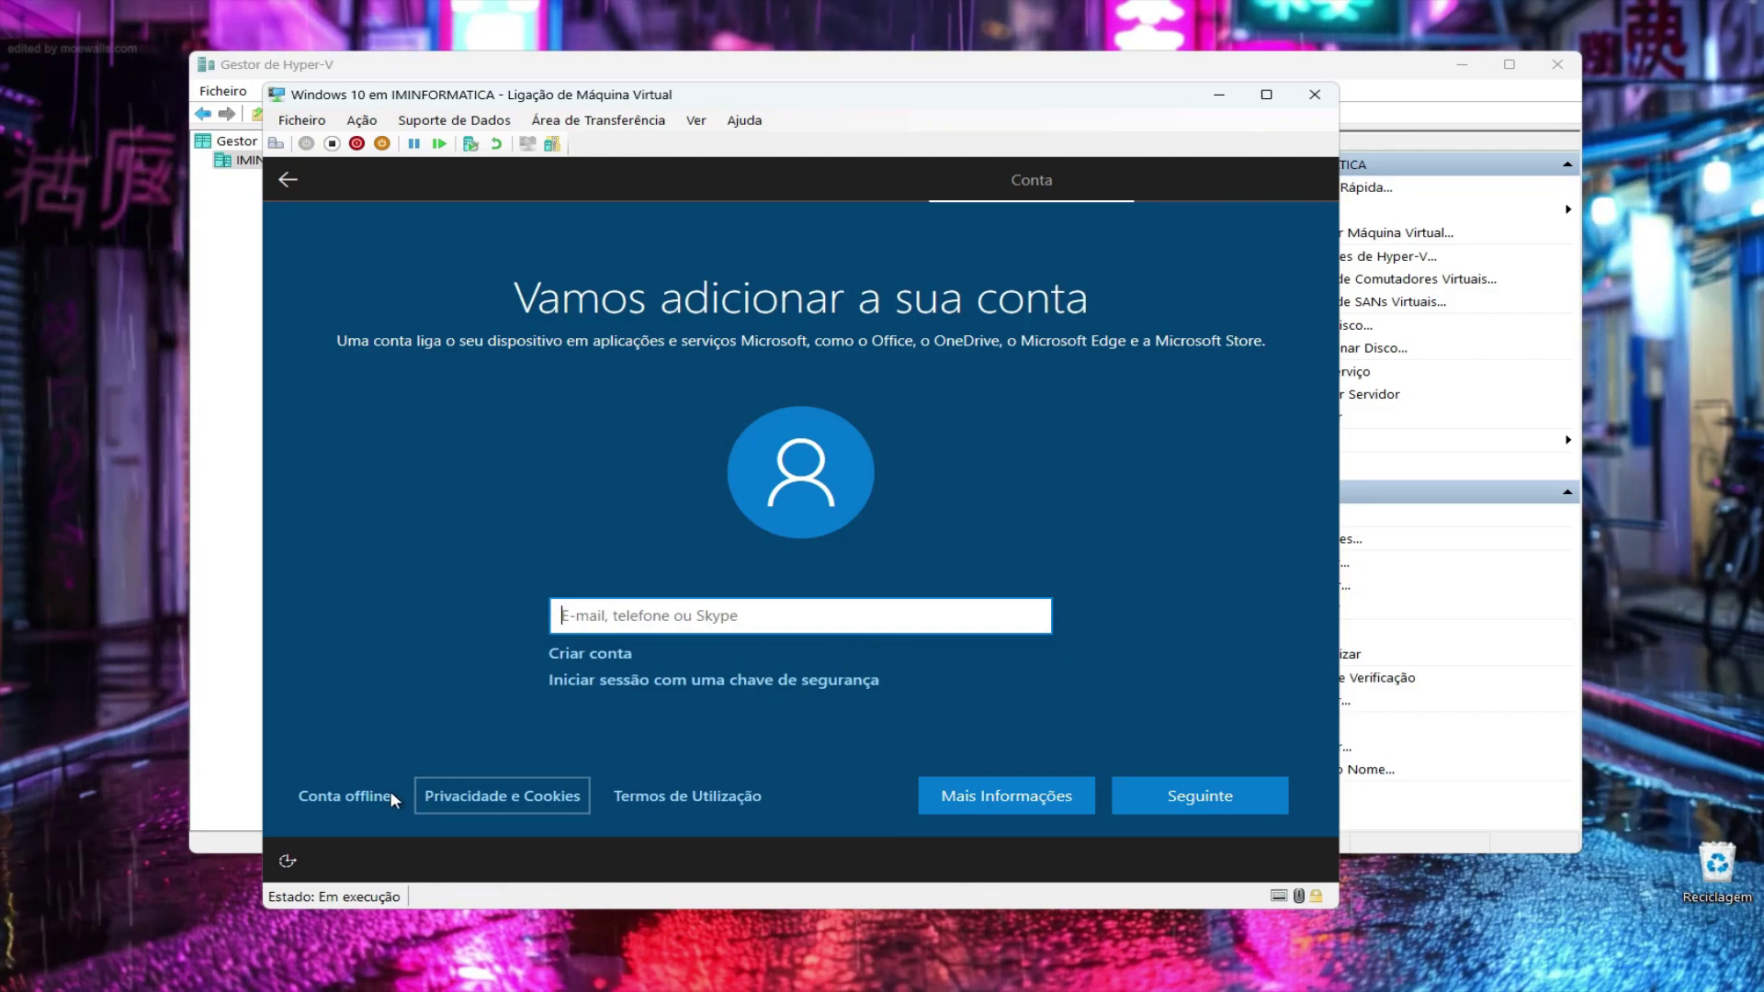
left_click(339, 801)
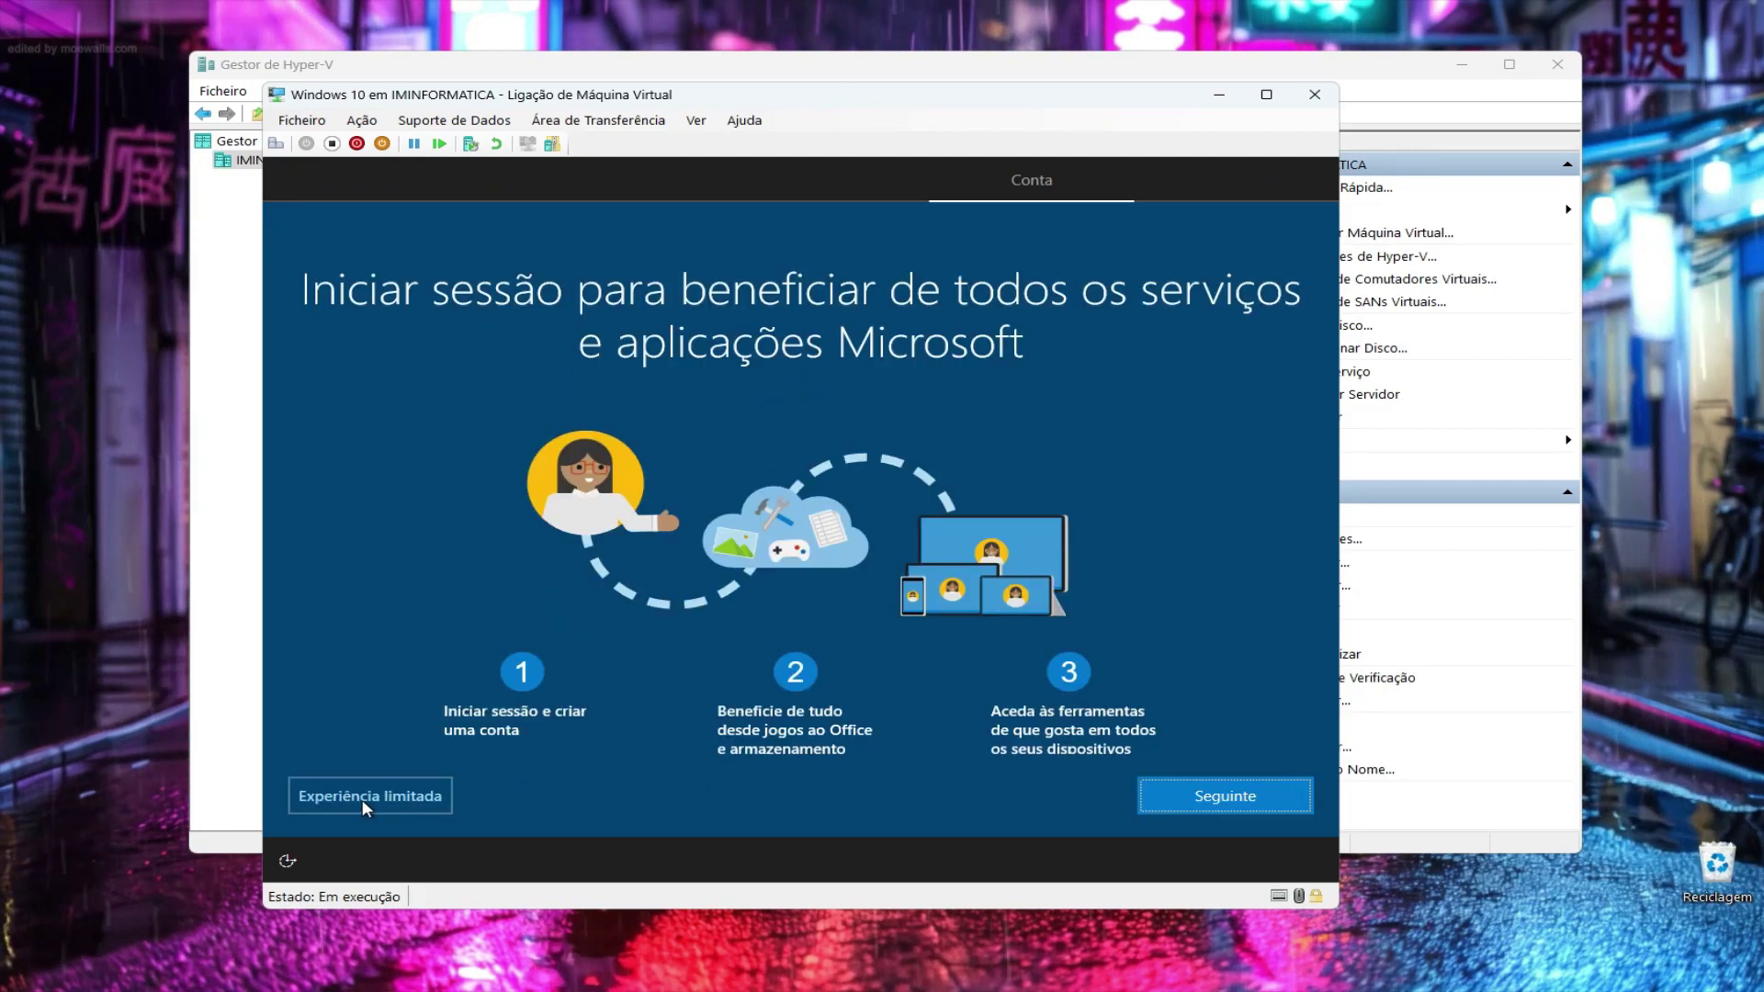
left_click(362, 796)
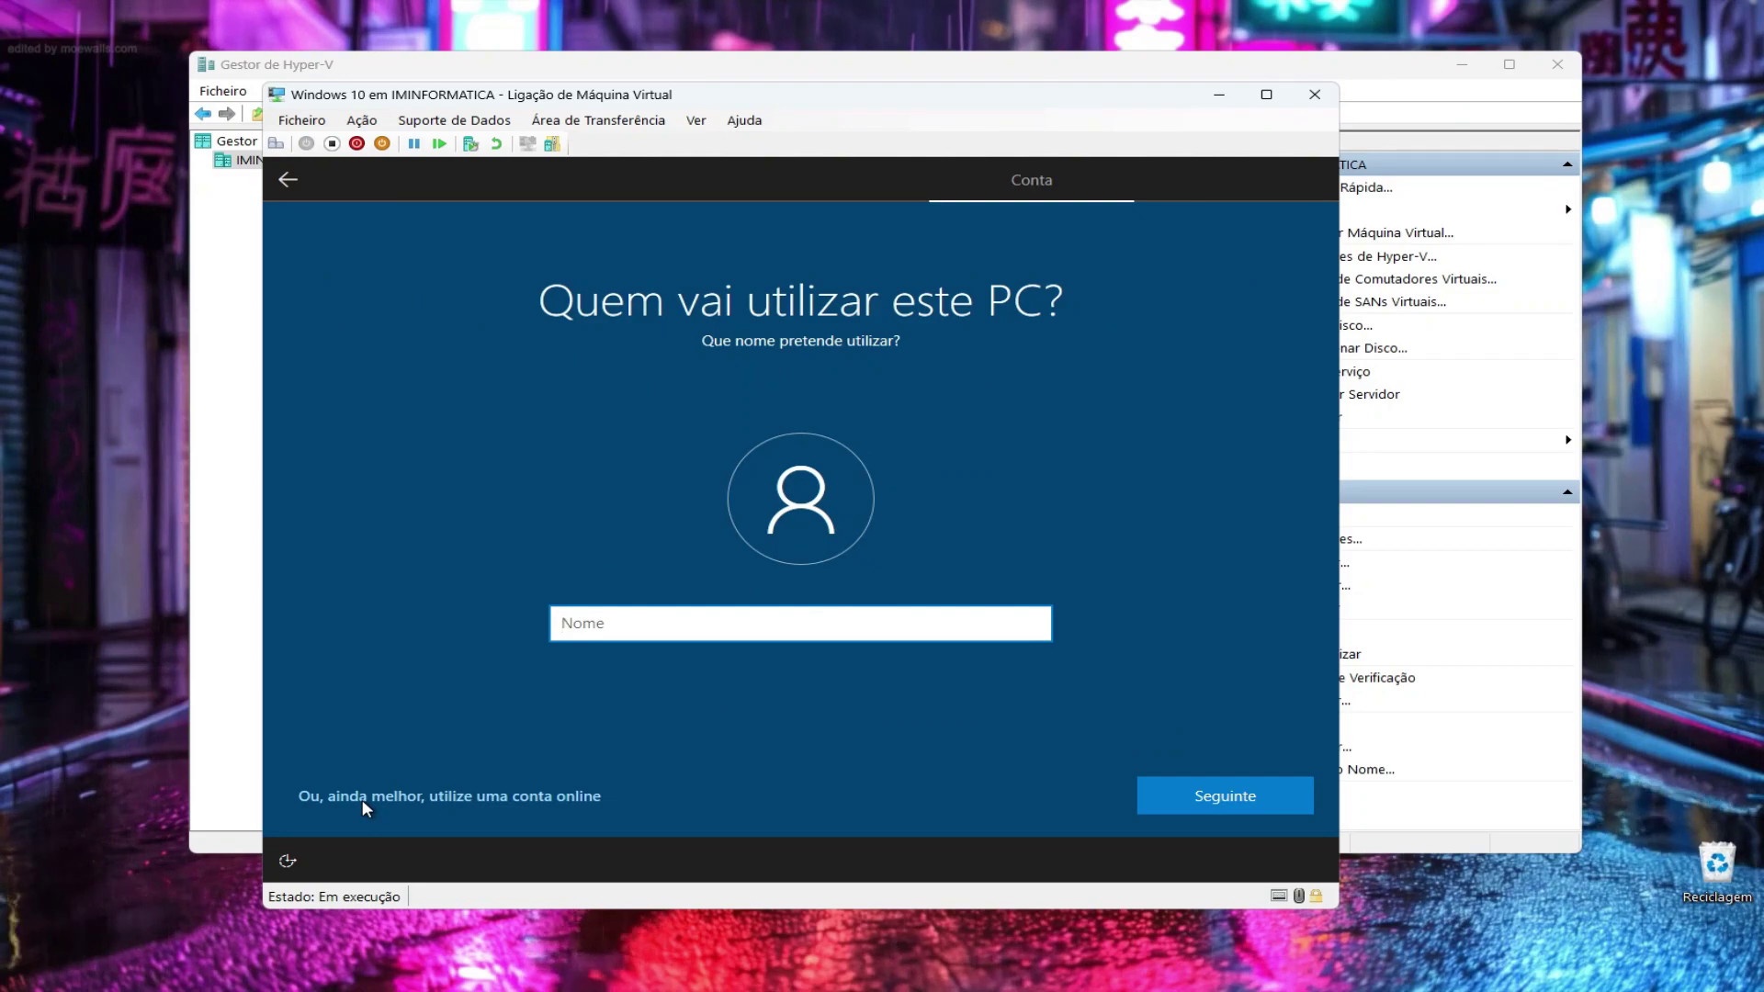
Name the local account User and leave its password blank
type("User")
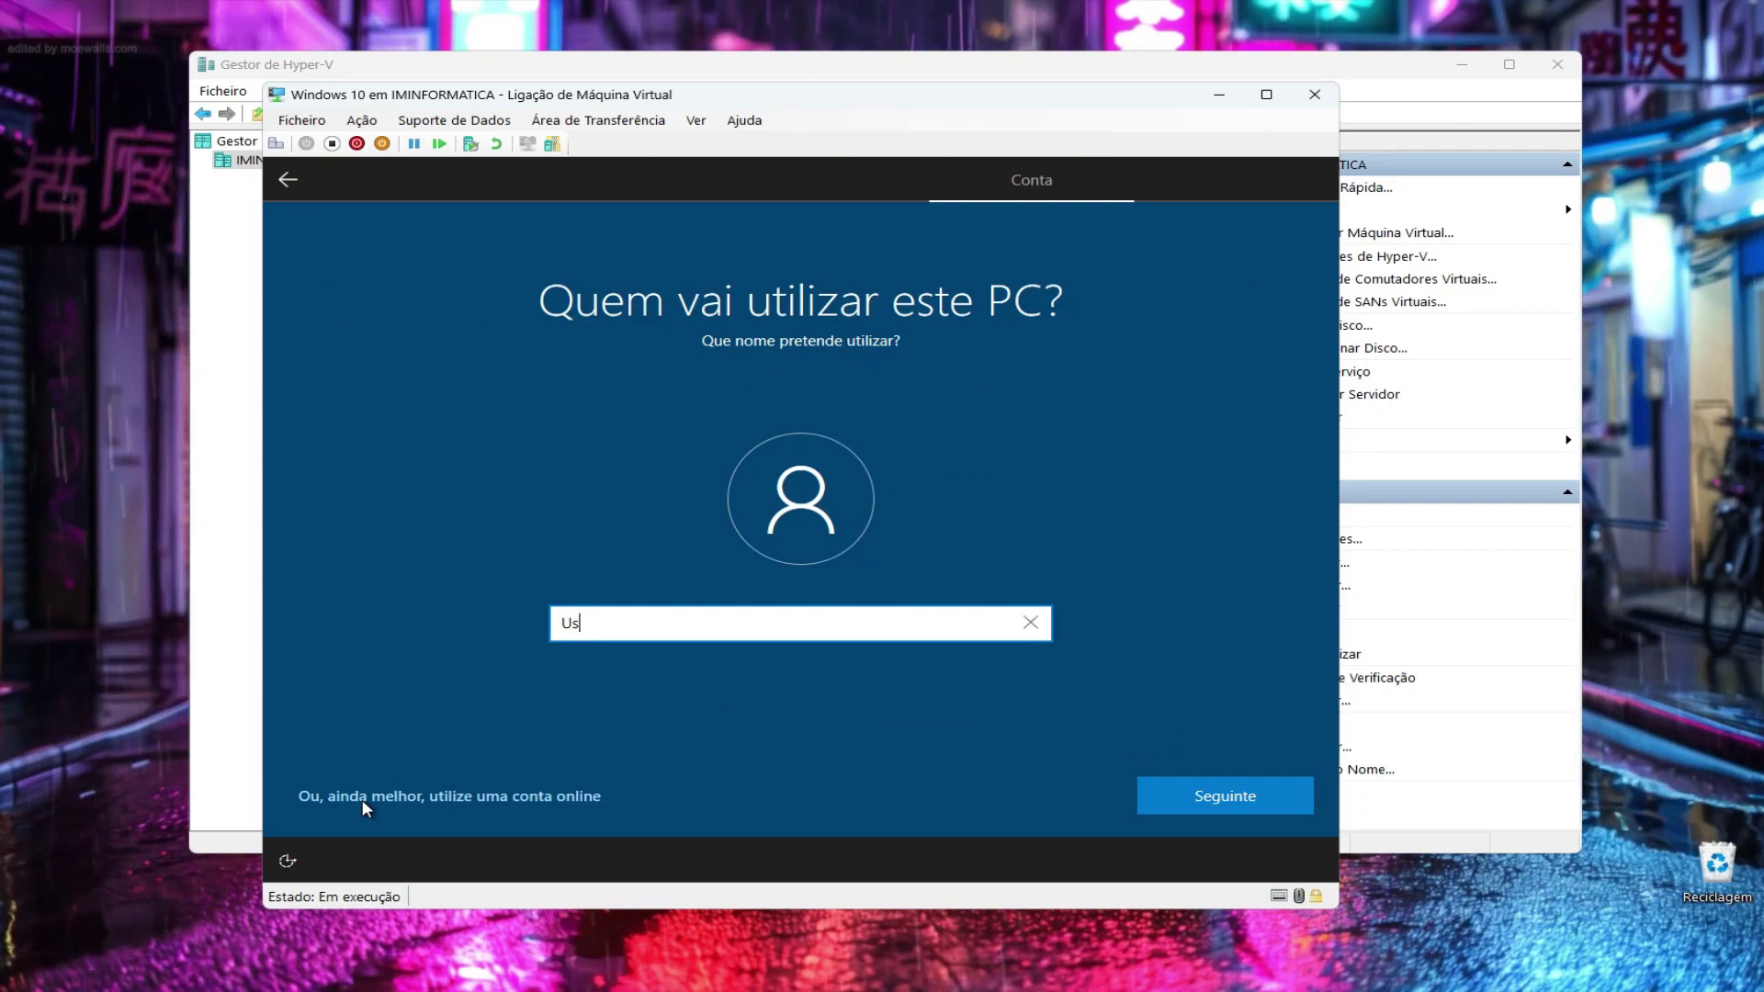
left_click(1241, 806)
left_click(1242, 807)
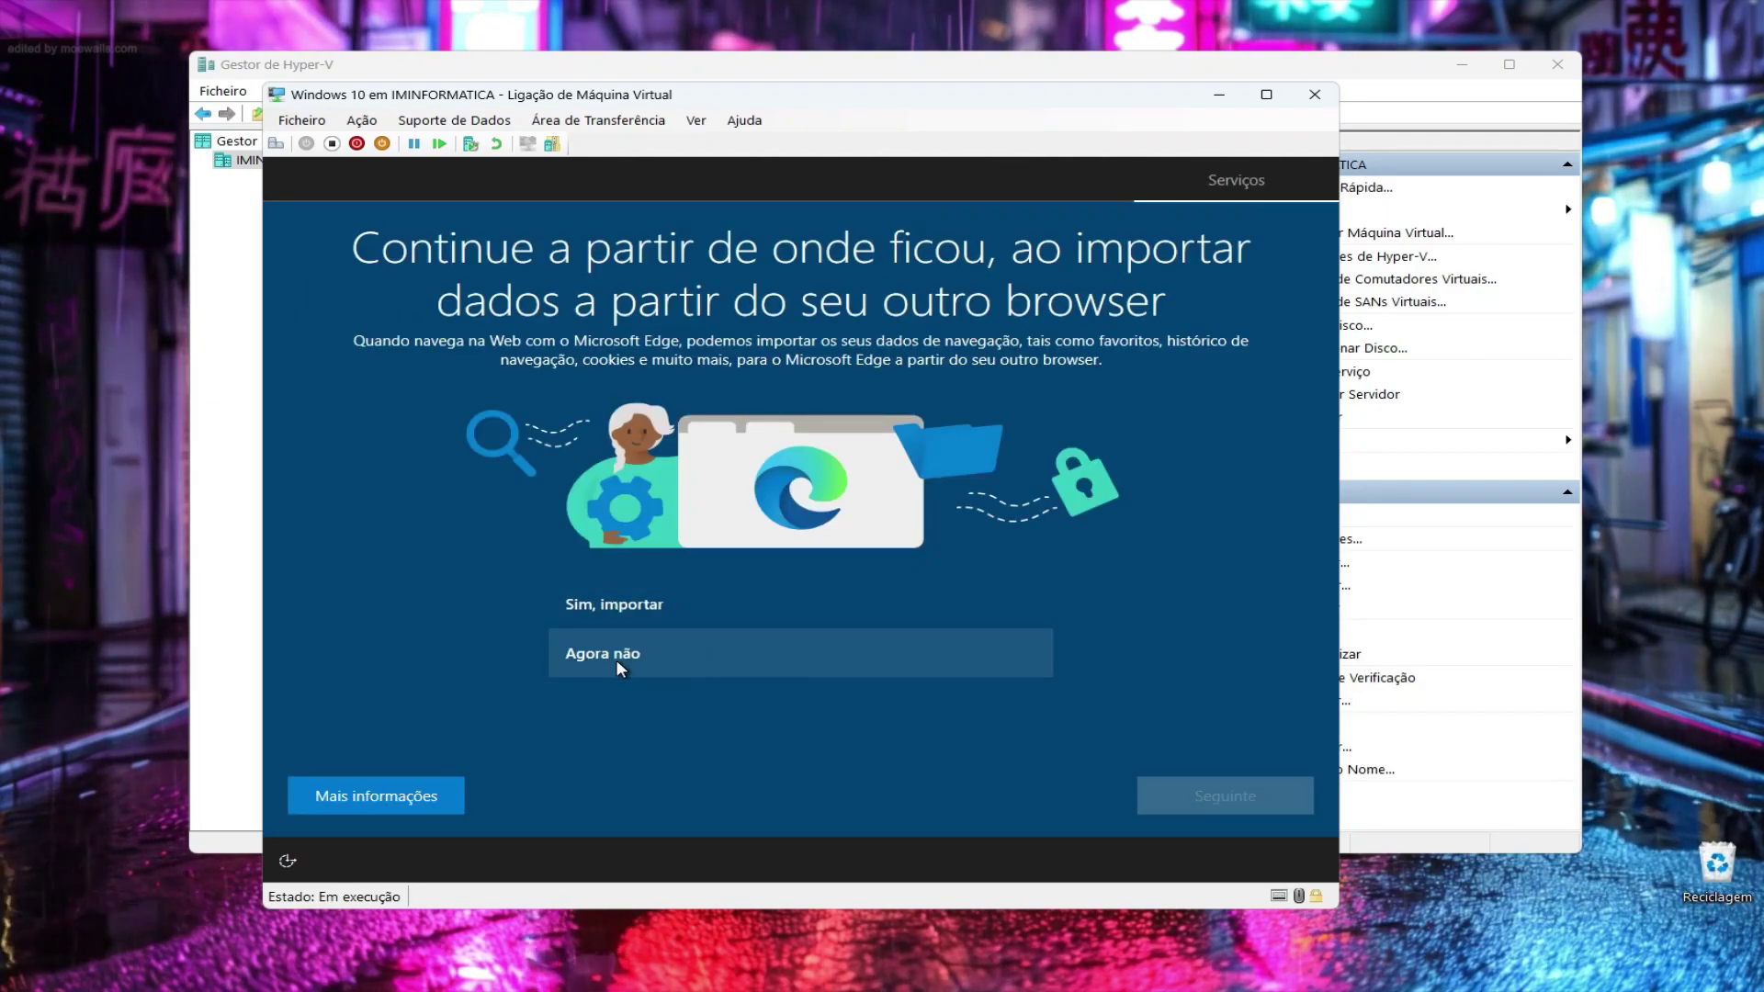
Decline importing data from another browser and refuse both location access and the Find my device option
left_click(615, 656)
left_click(1209, 795)
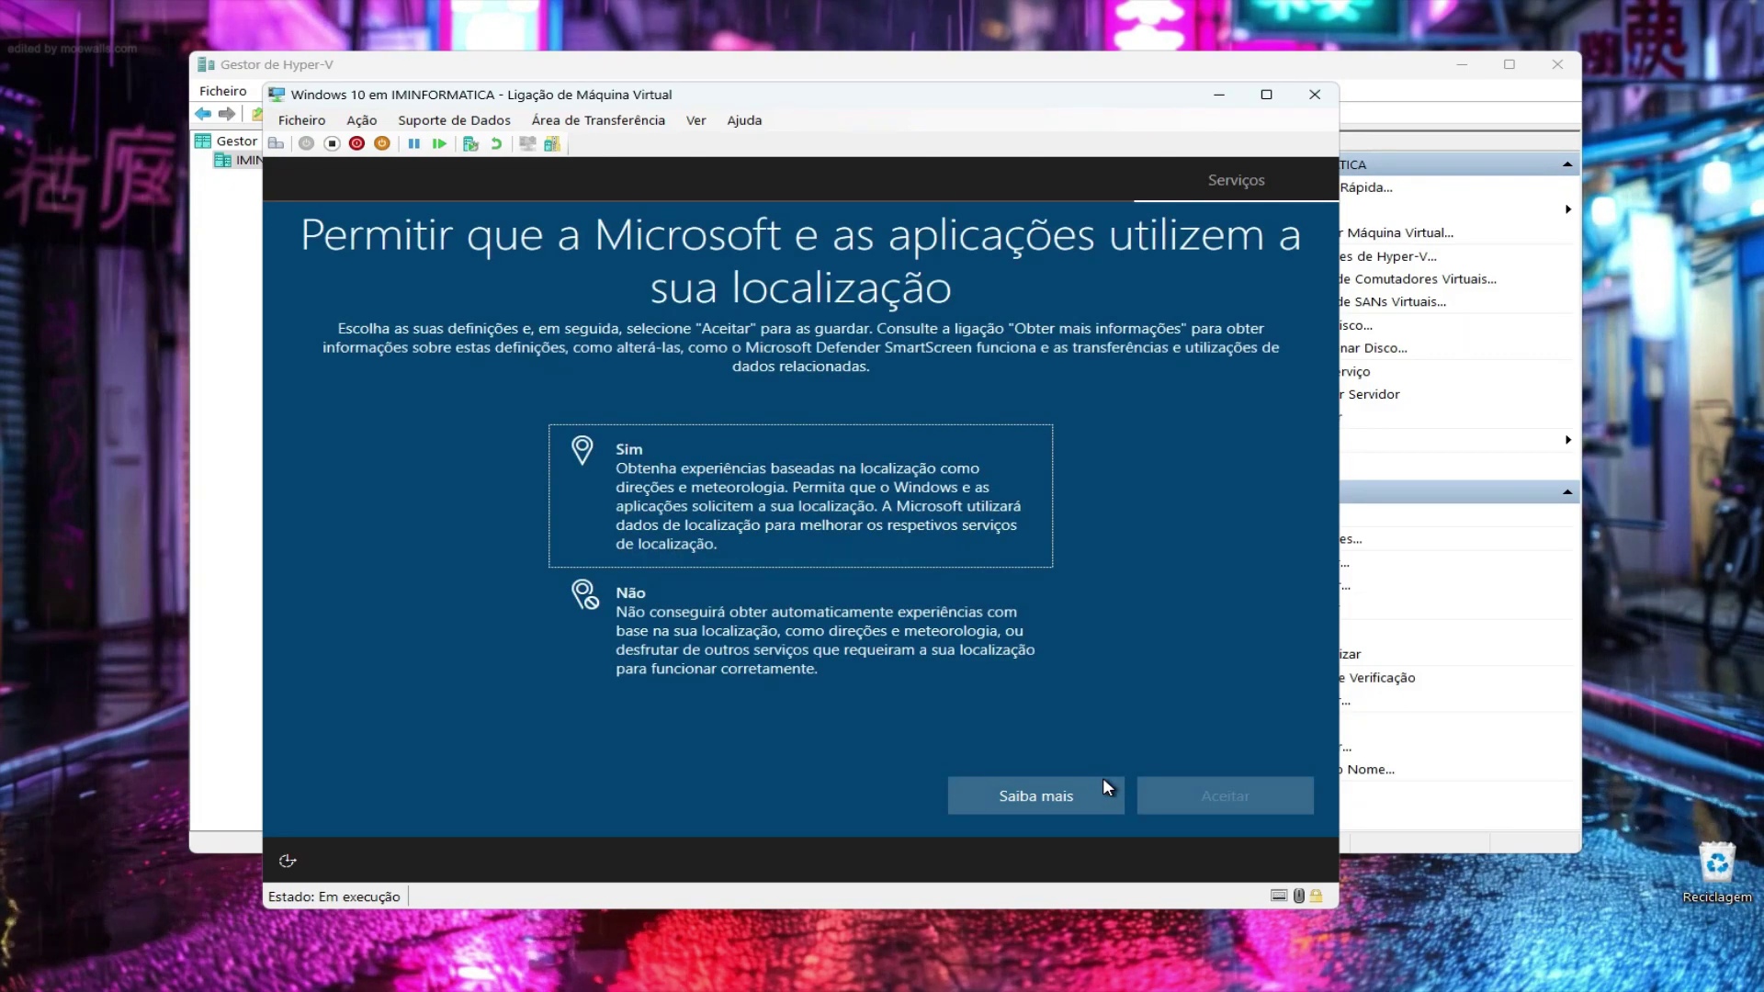
left_click(835, 638)
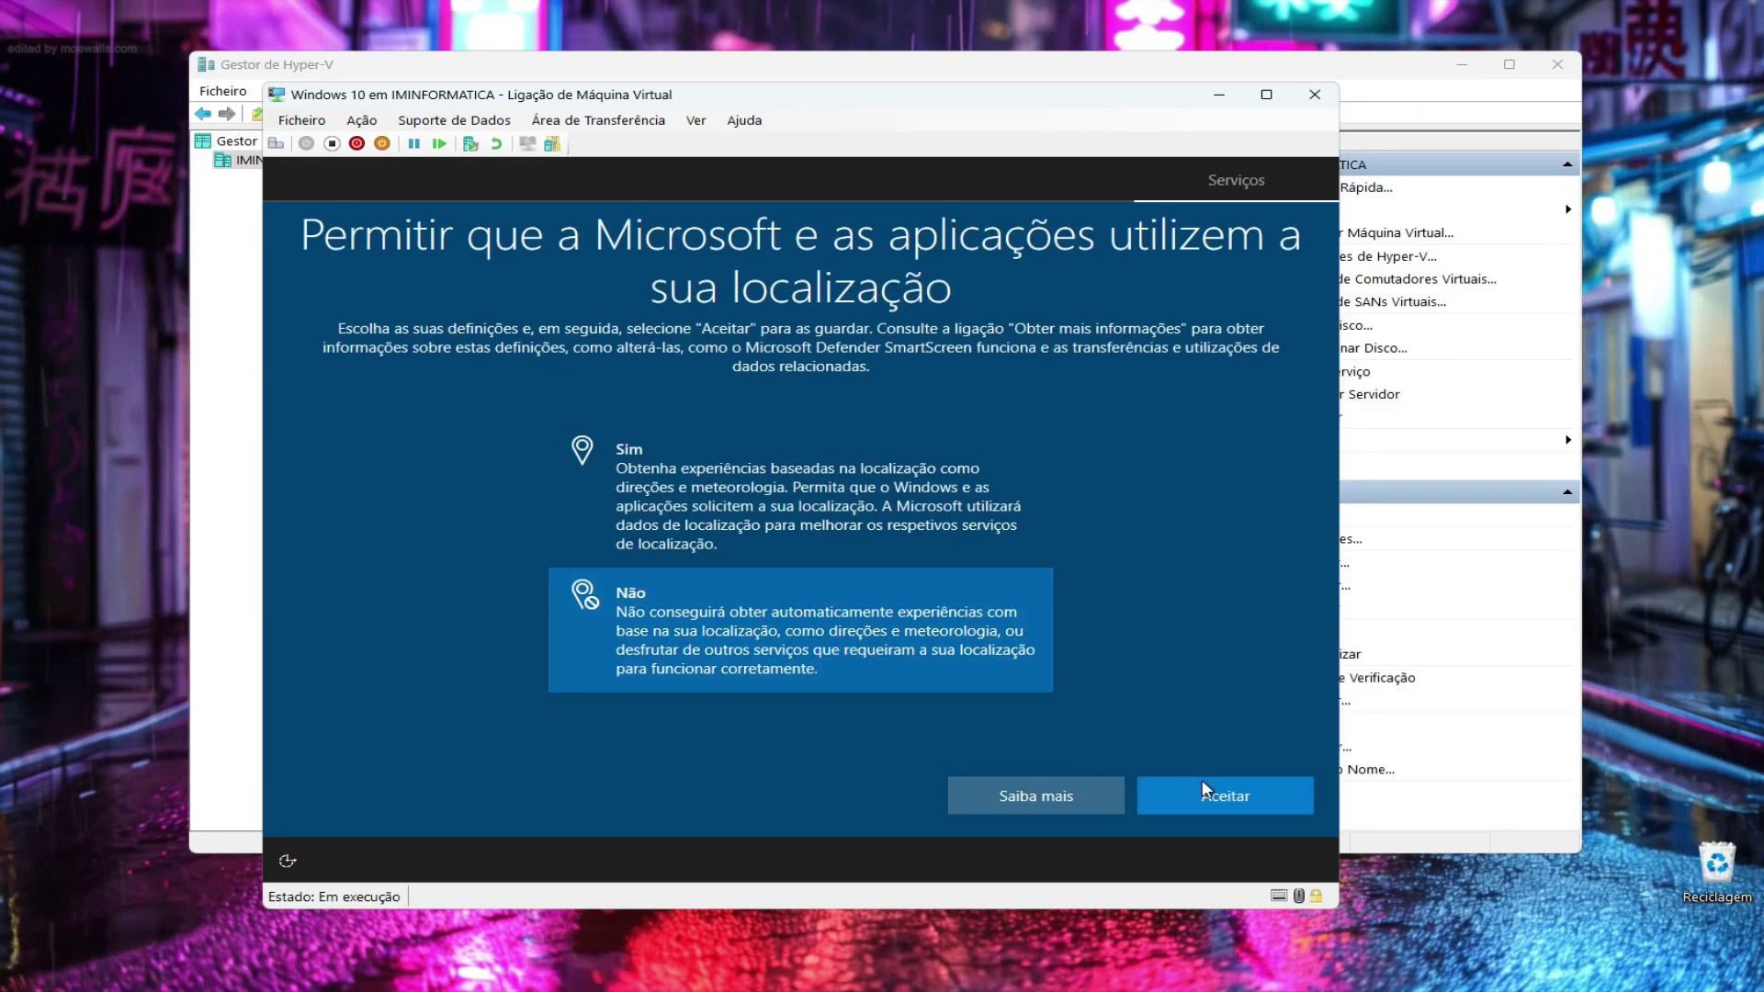
left_click(1204, 796)
left_click(834, 599)
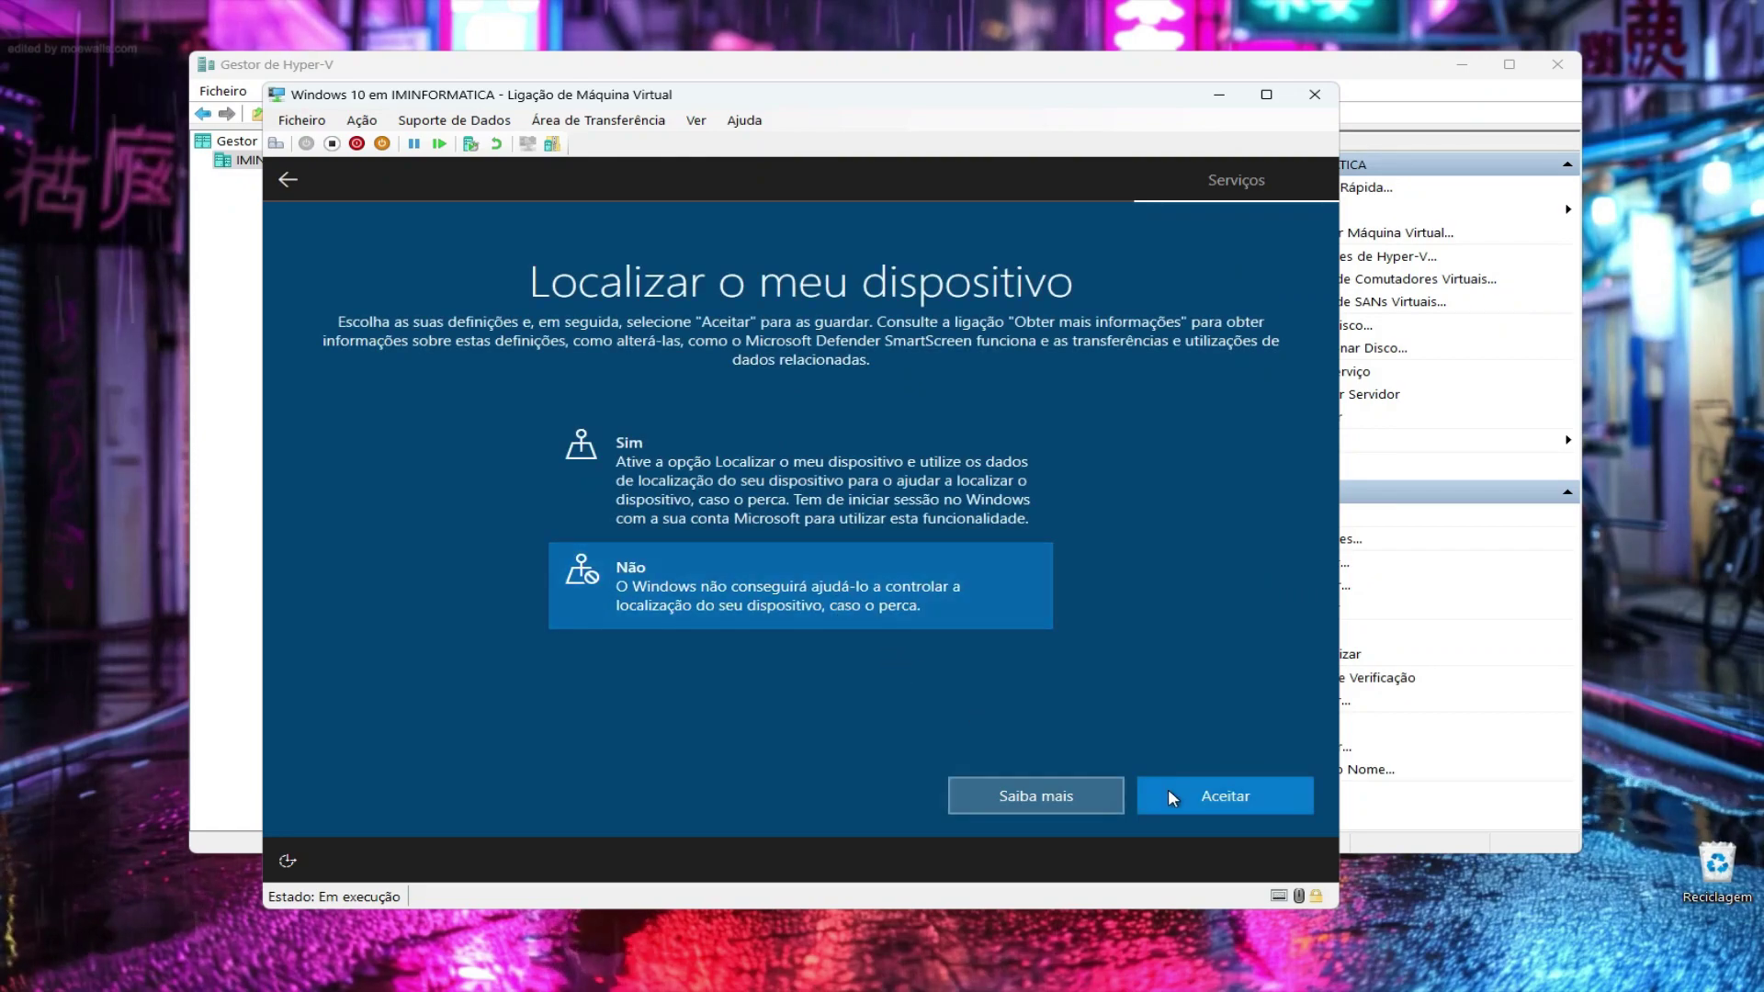
left_click(1150, 792)
Agree to send required and optional diagnostic data, but decline helping to improve inking and typing
left_click(867, 603)
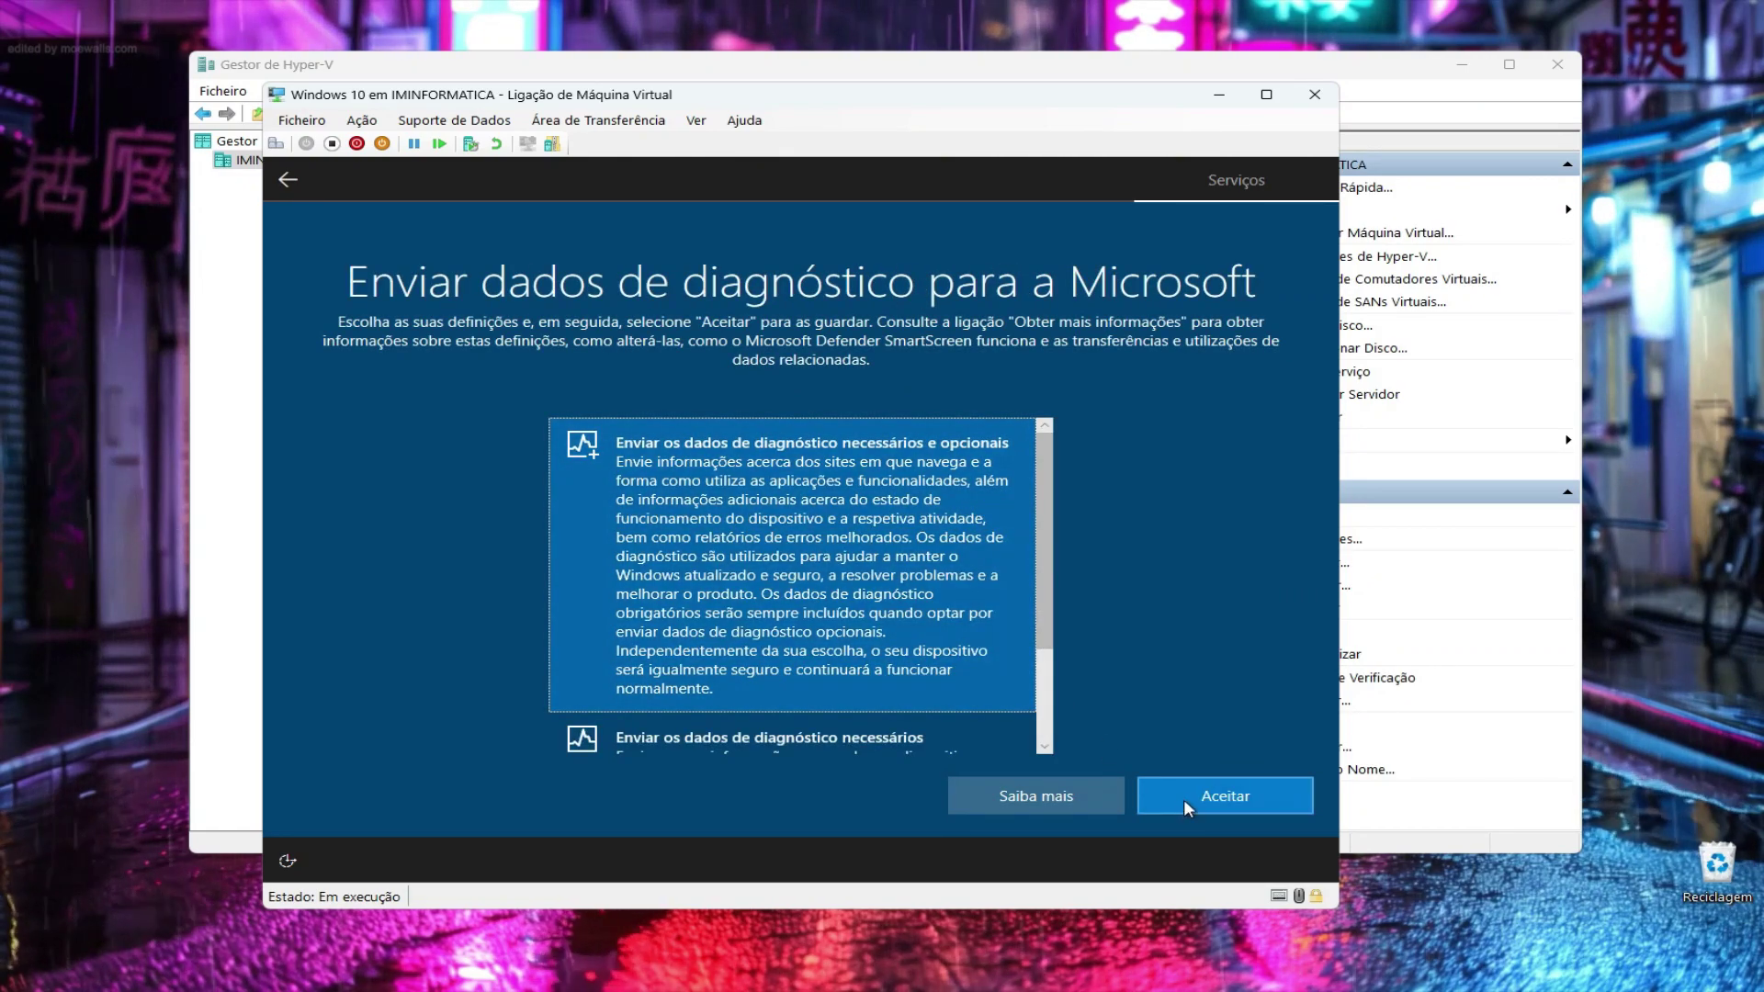
left_click(1183, 799)
left_click(851, 581)
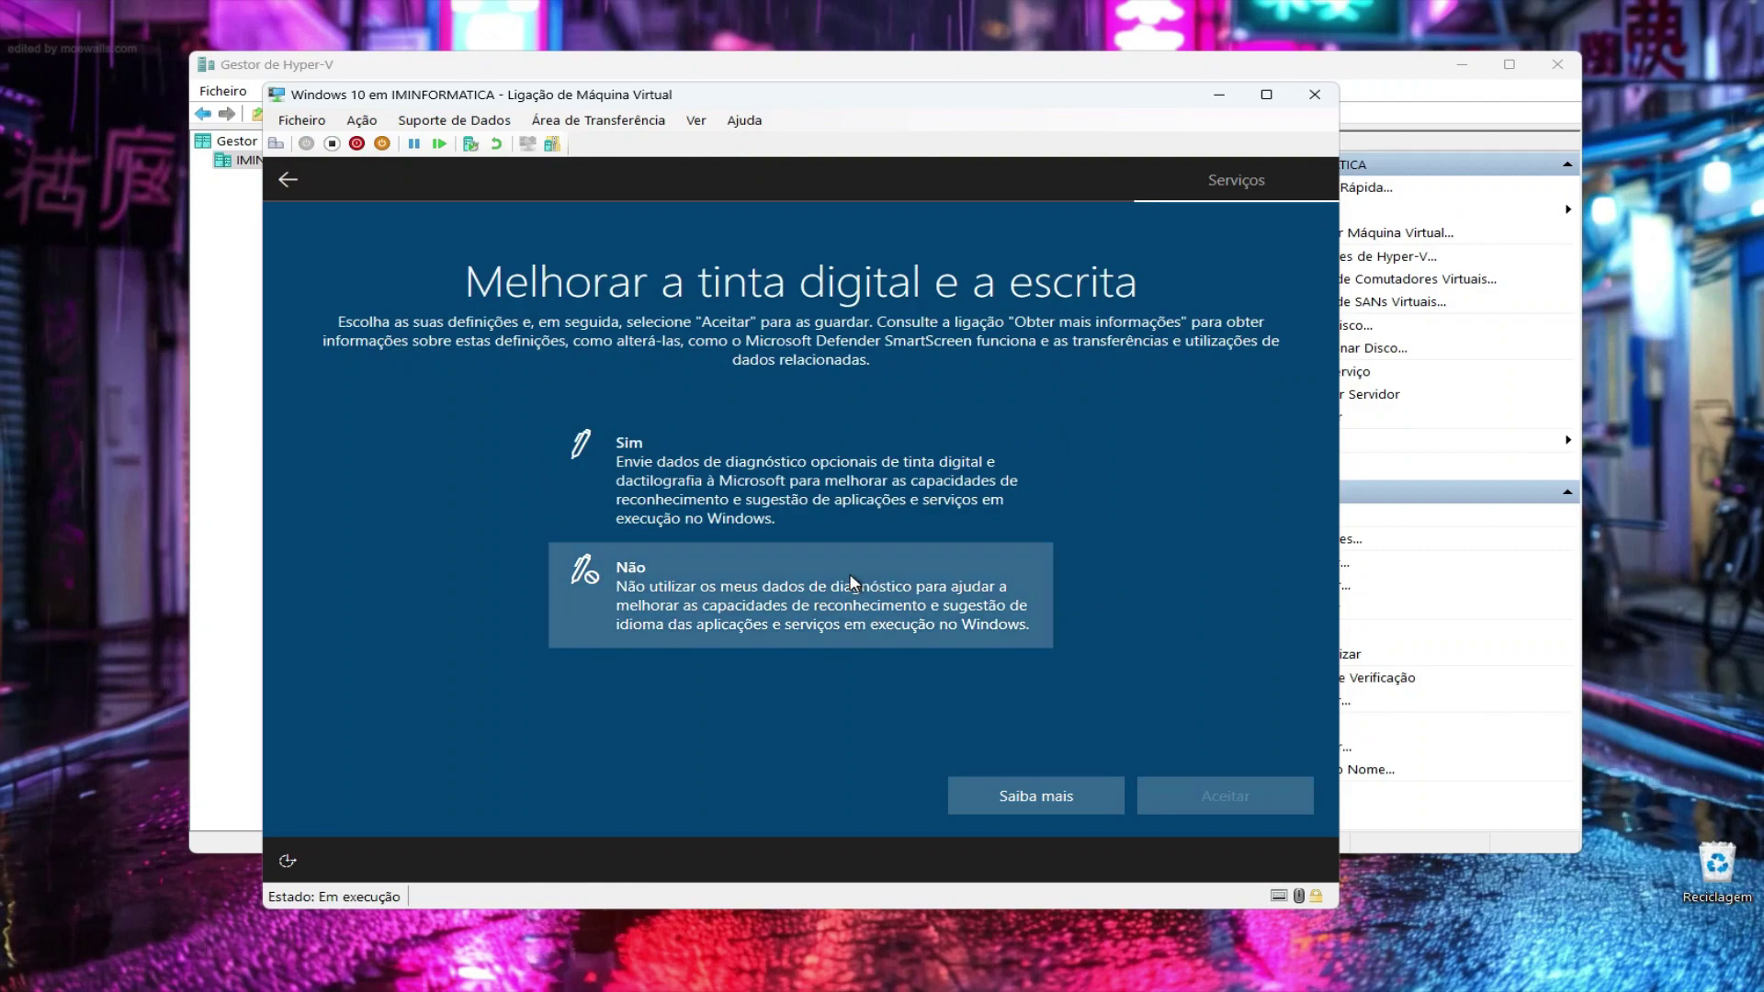
left_click(1192, 801)
Decline the remaining privacy options and skip the choices for personalising the experience
left_click(918, 602)
left_click(1194, 796)
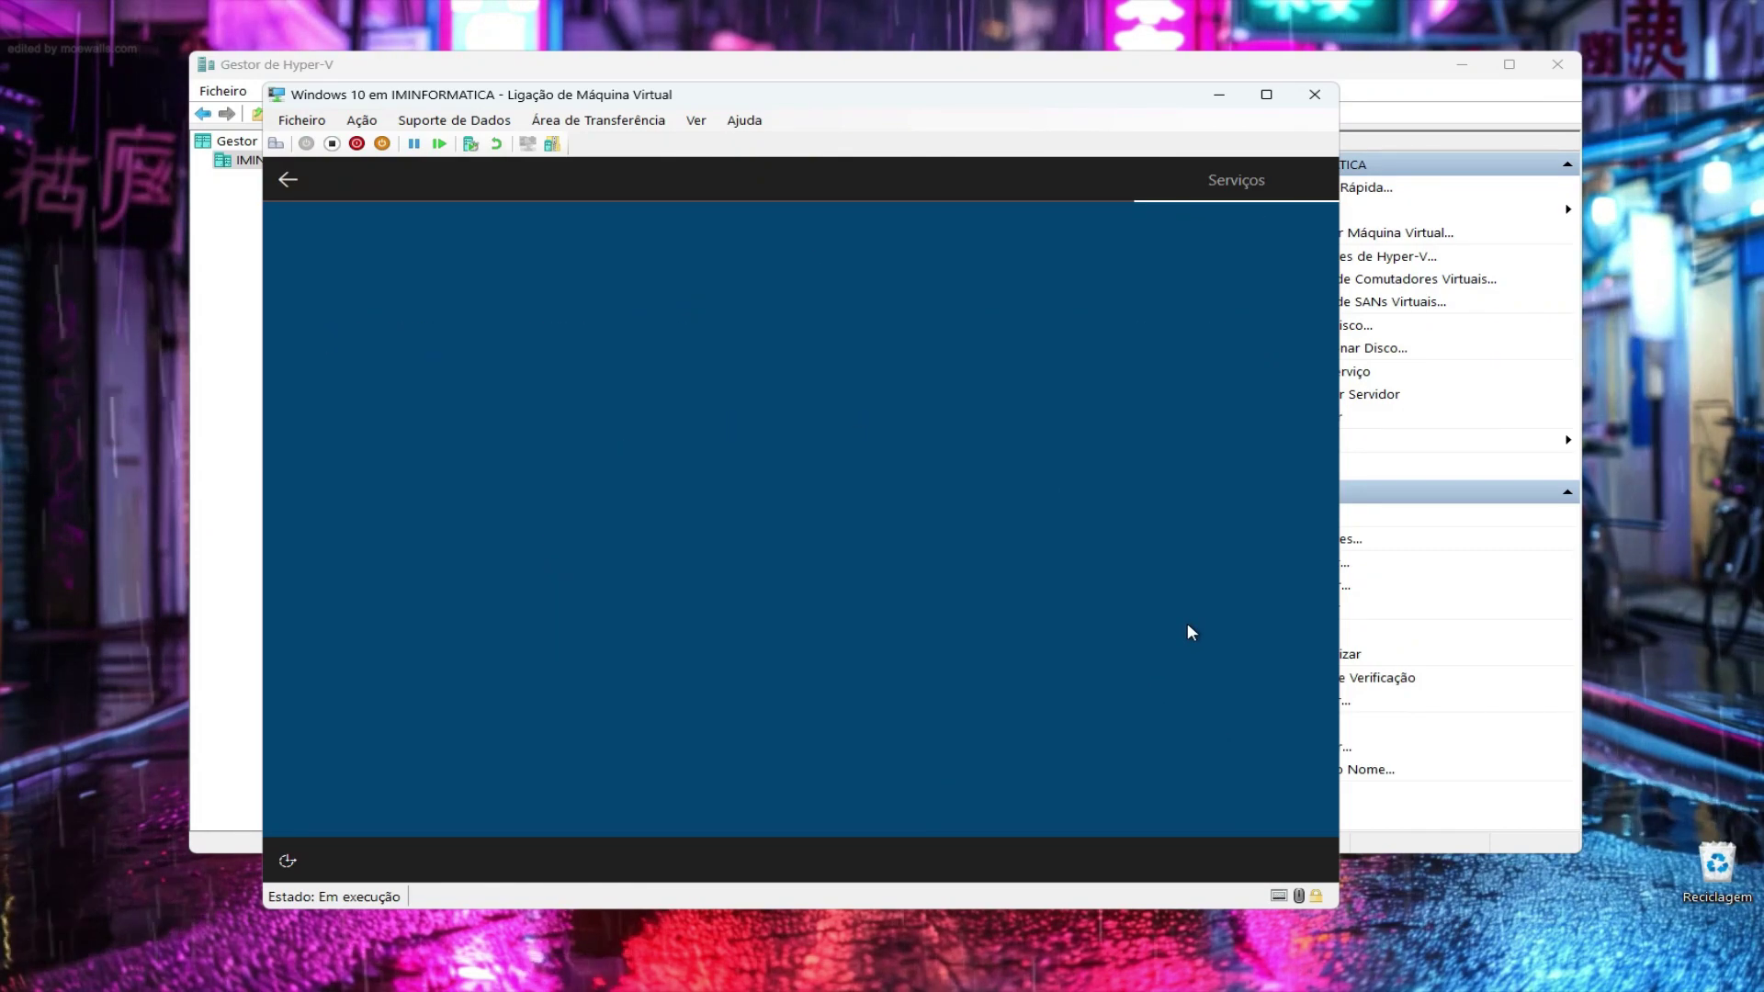
left_click(944, 610)
left_click(1214, 794)
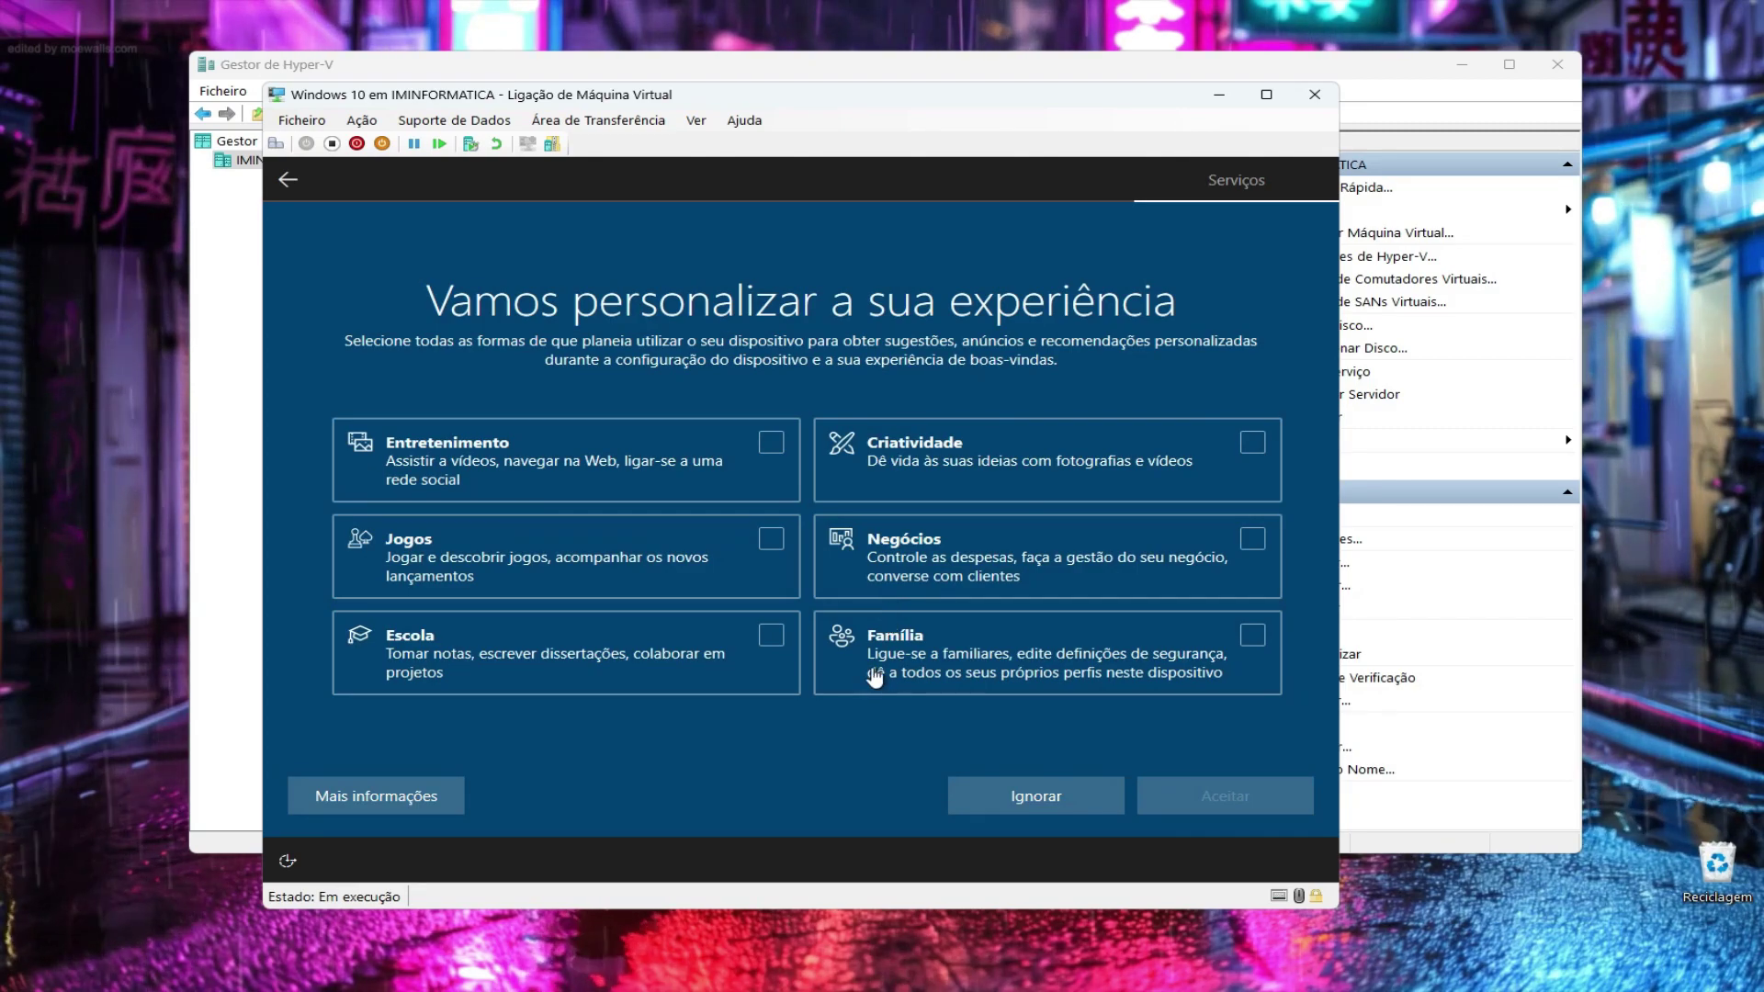
left_click(1034, 797)
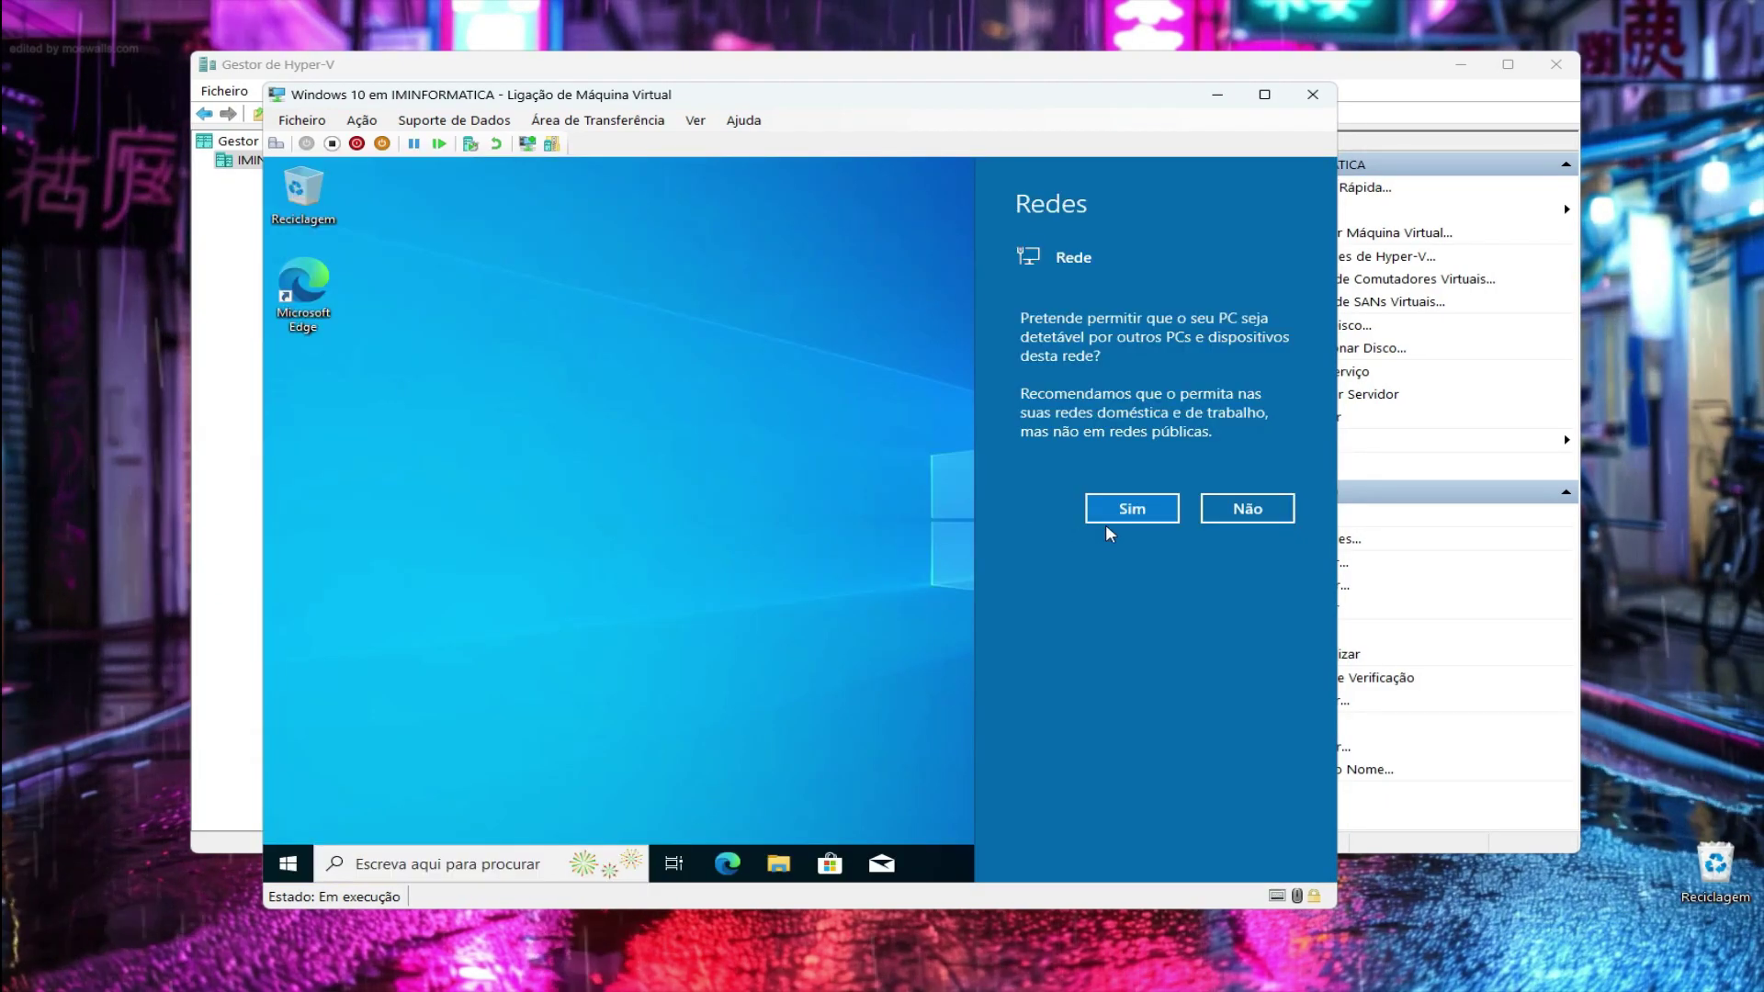
Allow the PC to be discoverable on the network and close the Microsoft Edge welcome window
left_click(1109, 520)
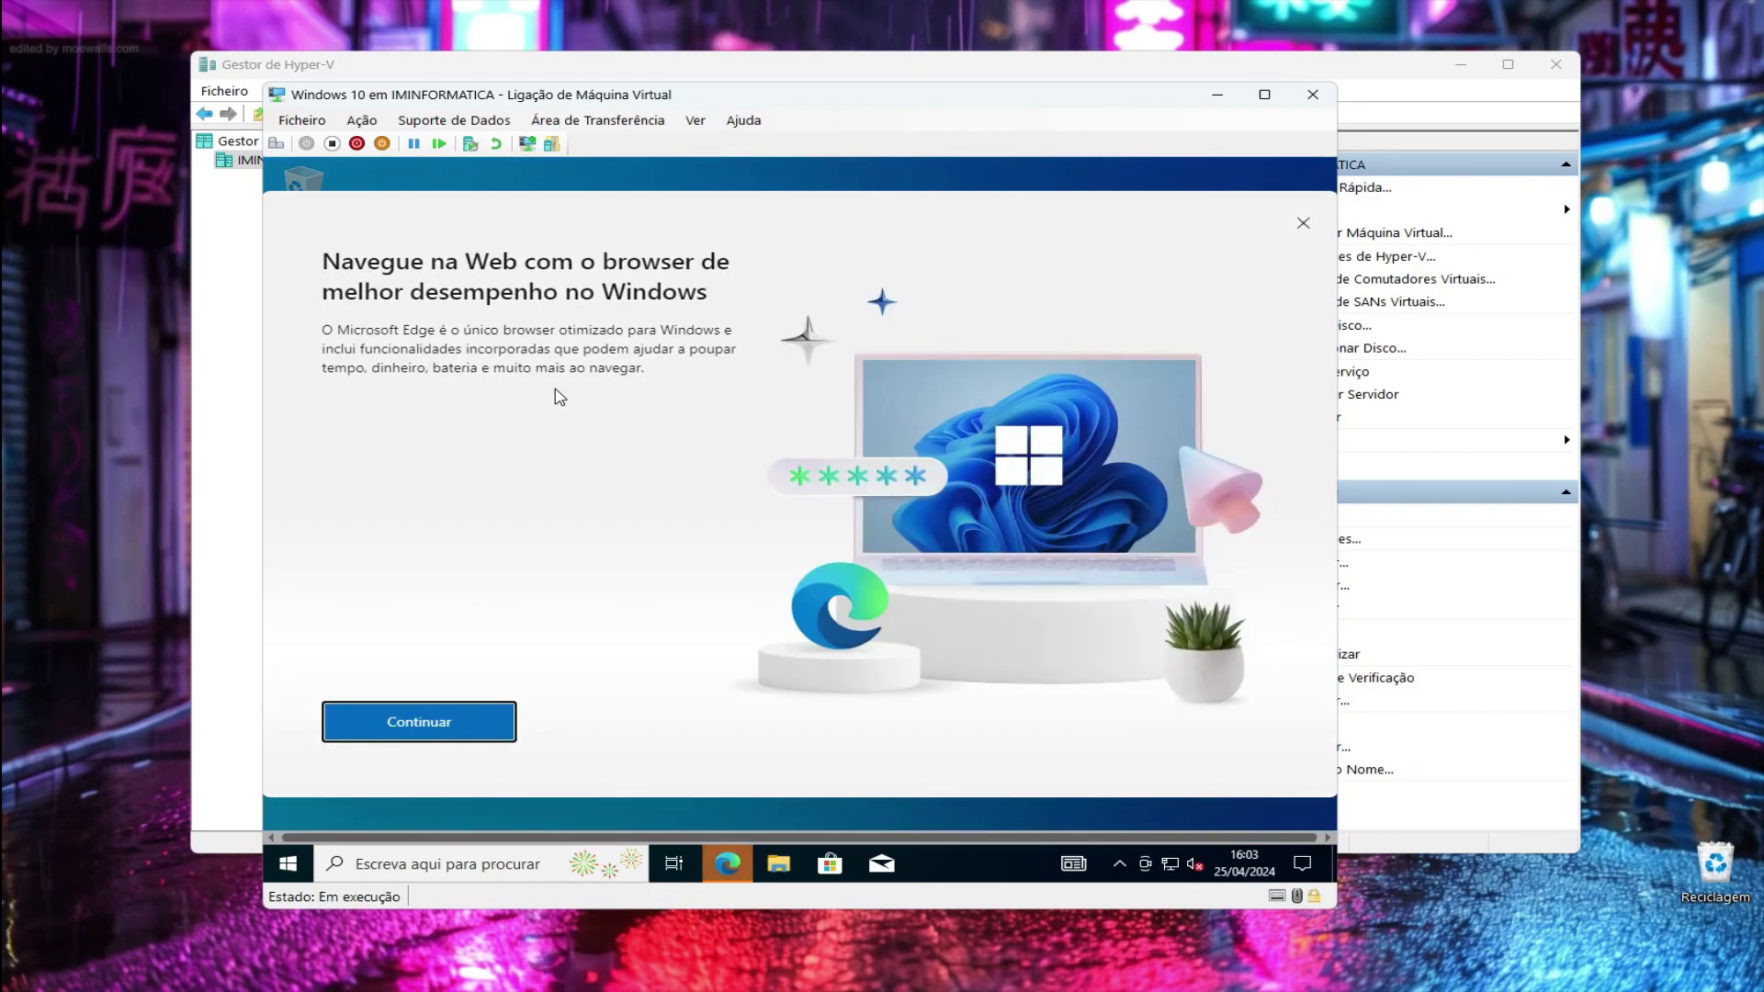
left_click(1303, 223)
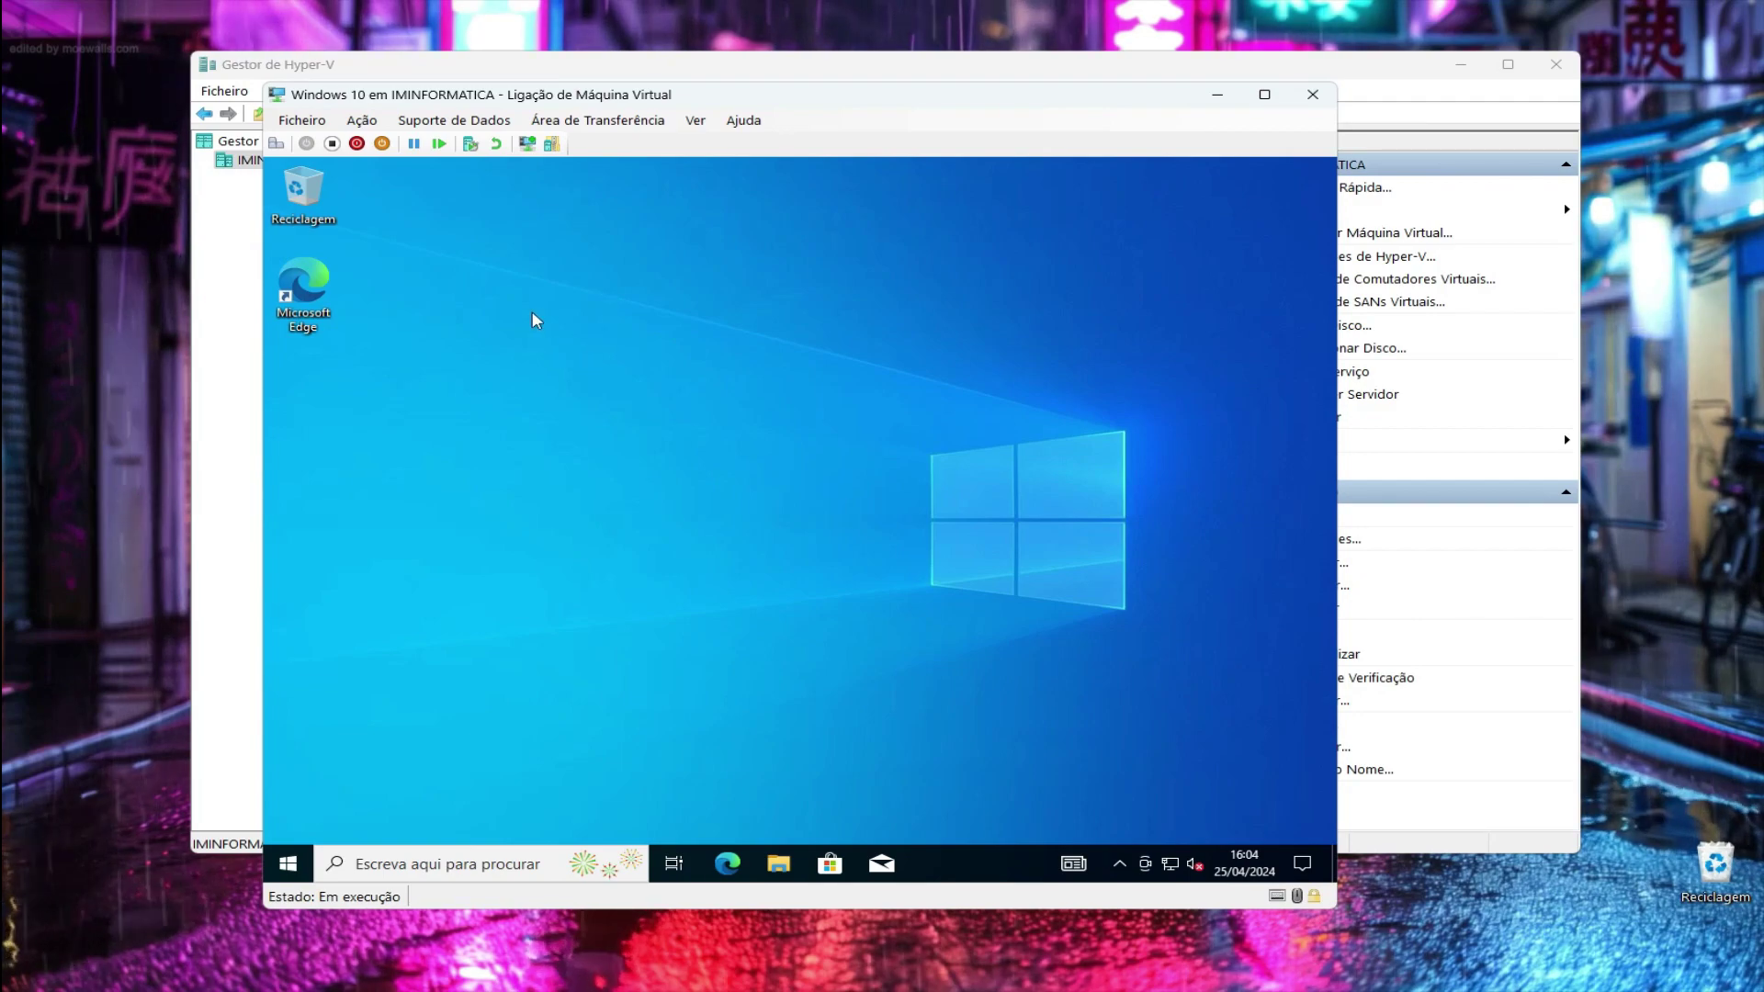
Turn off the Windows 10 virtual machine and close its connection window
left_click(371, 124)
left_click(409, 168)
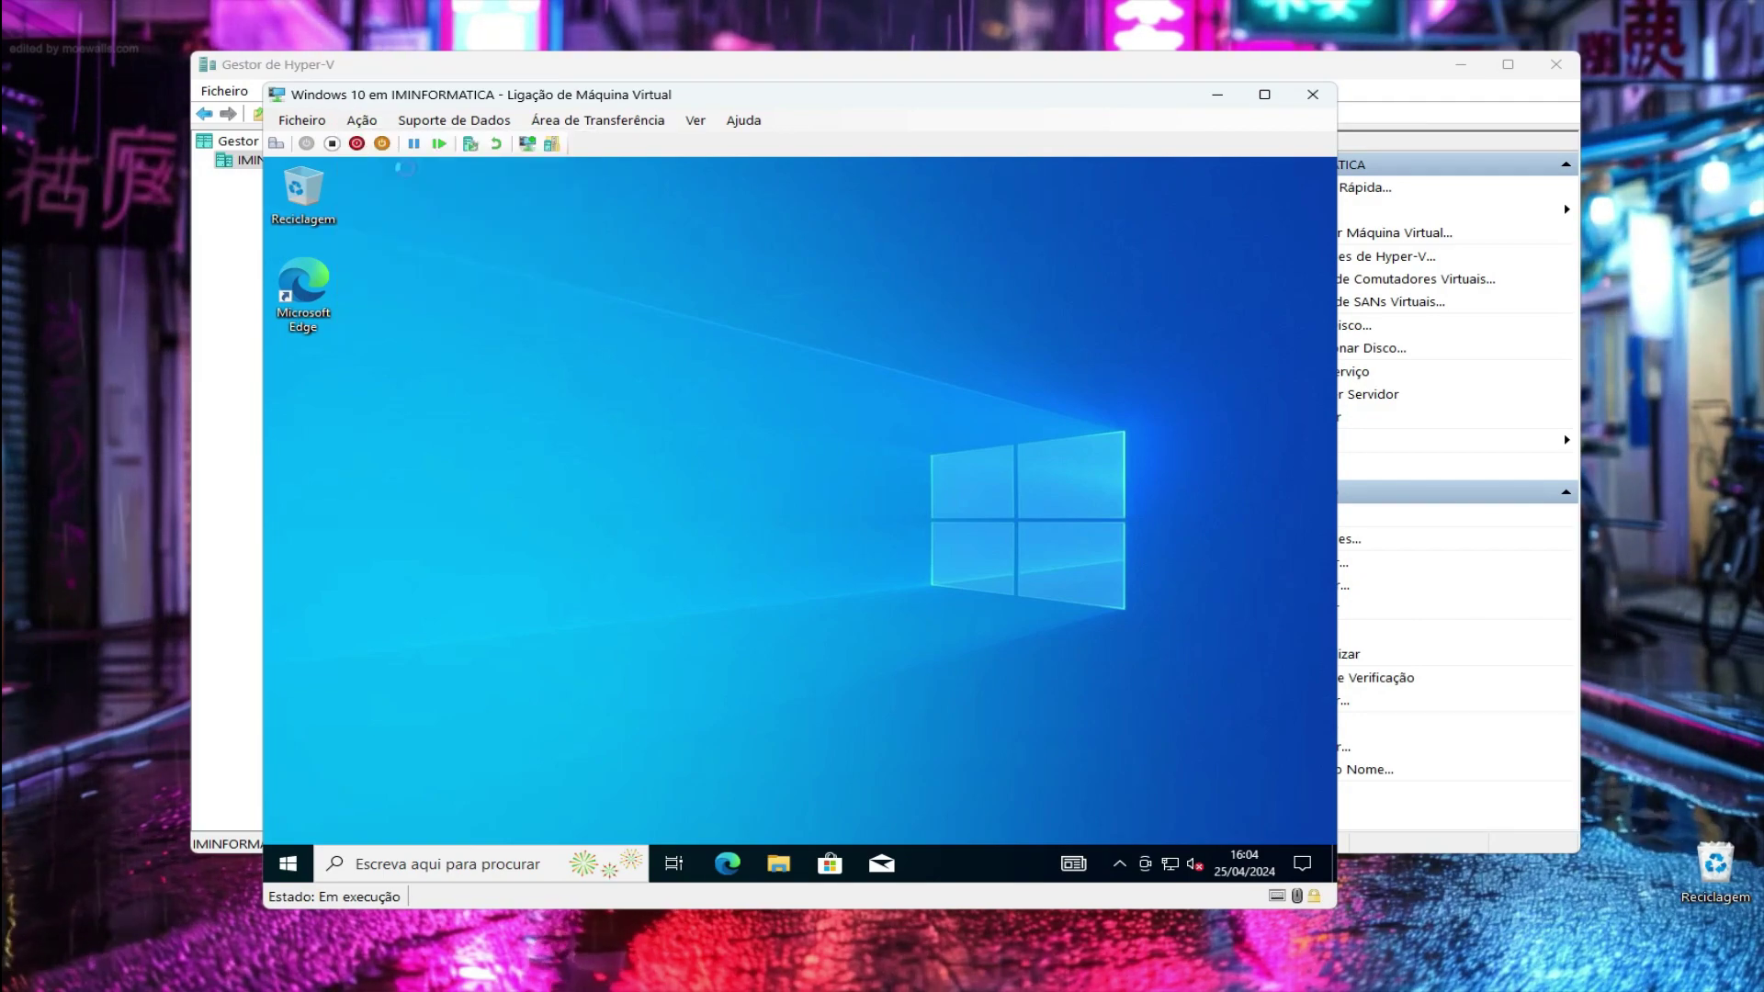
left_click(826, 552)
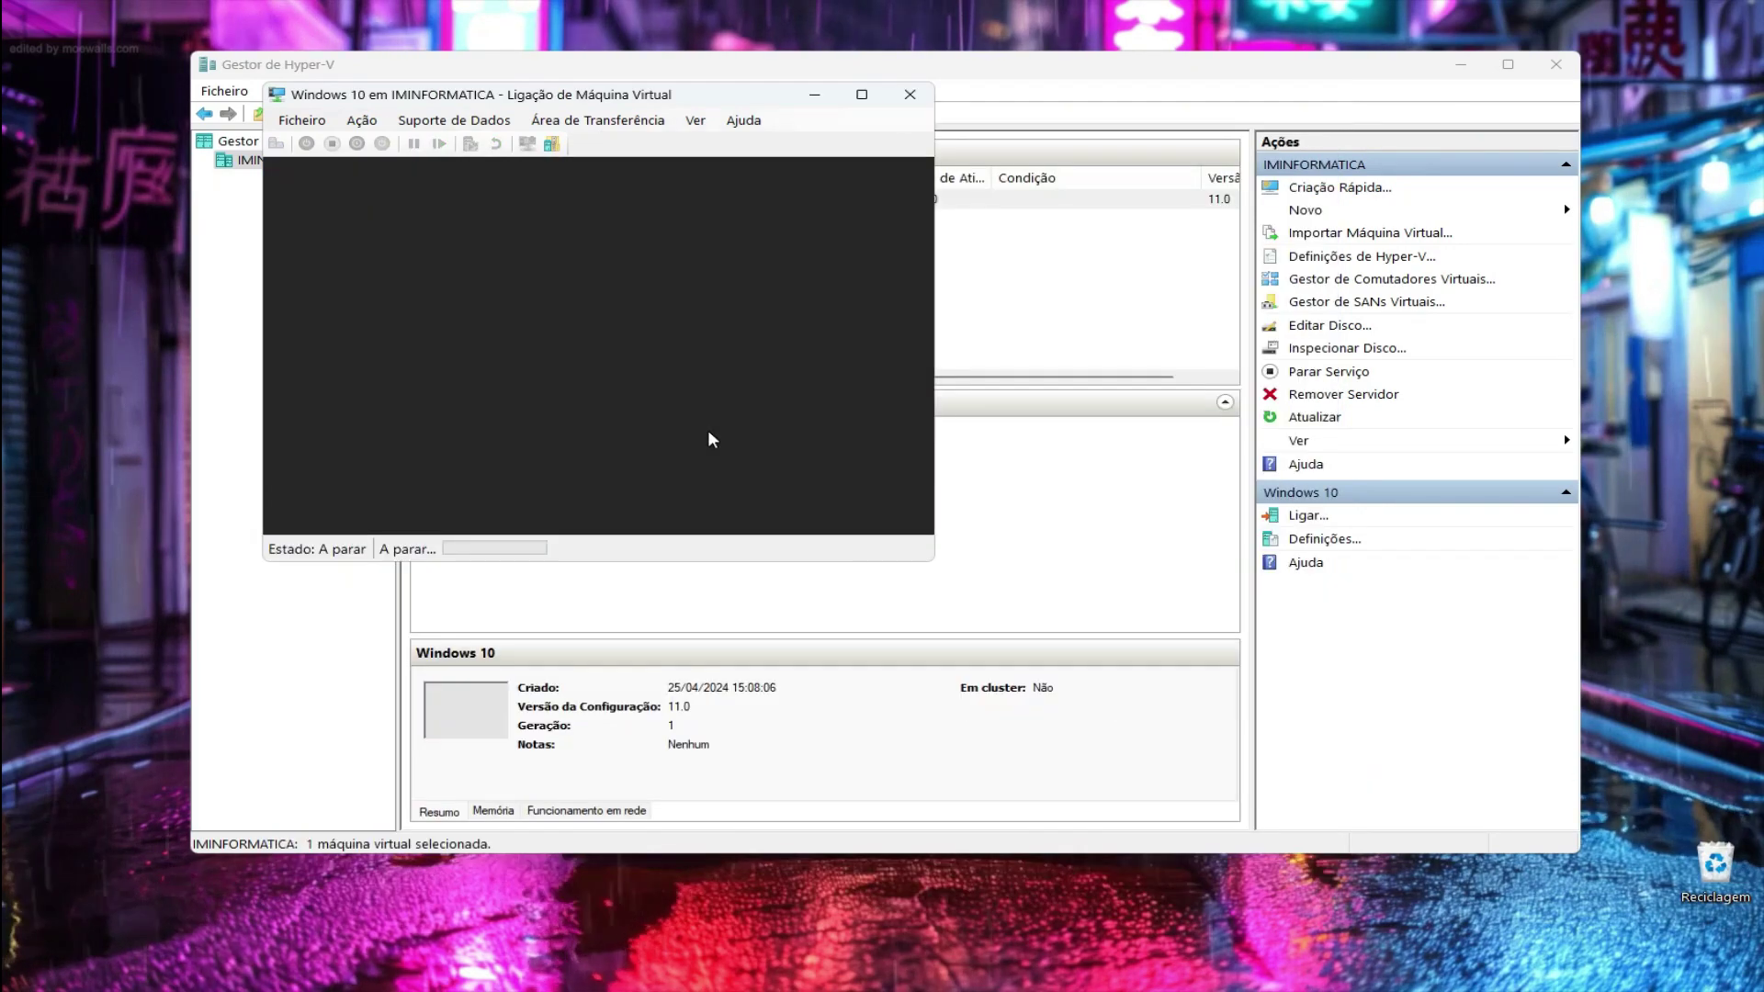
left_click(912, 97)
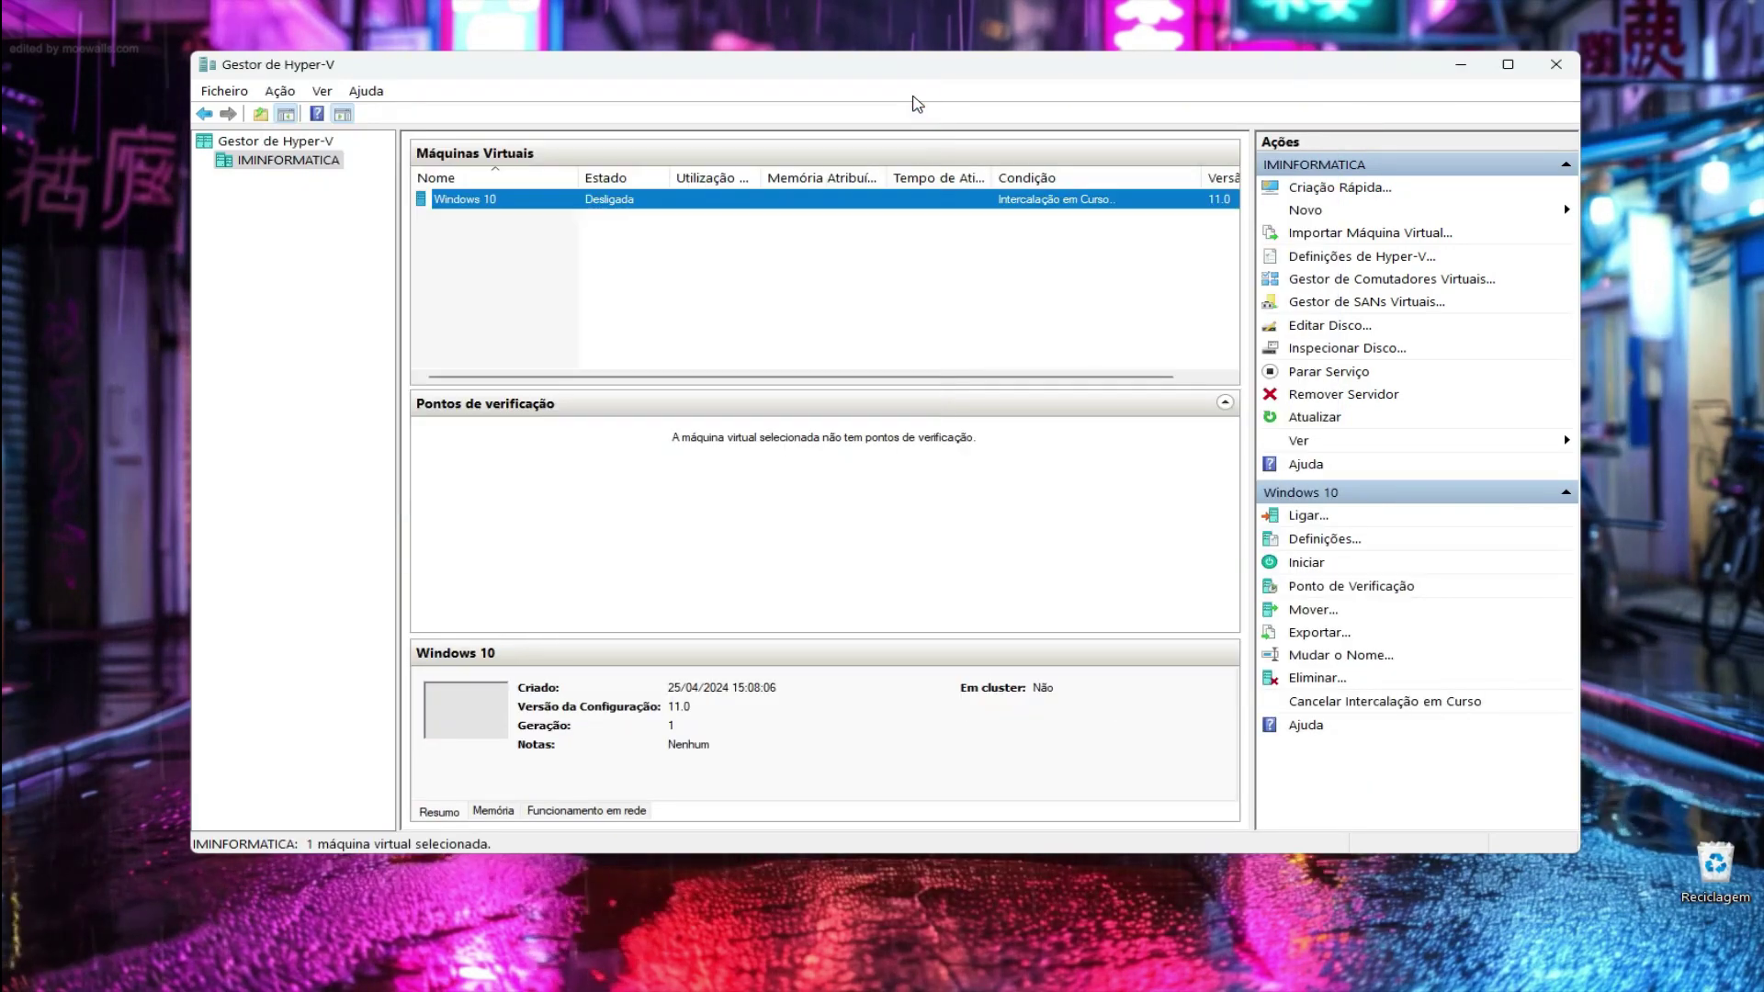